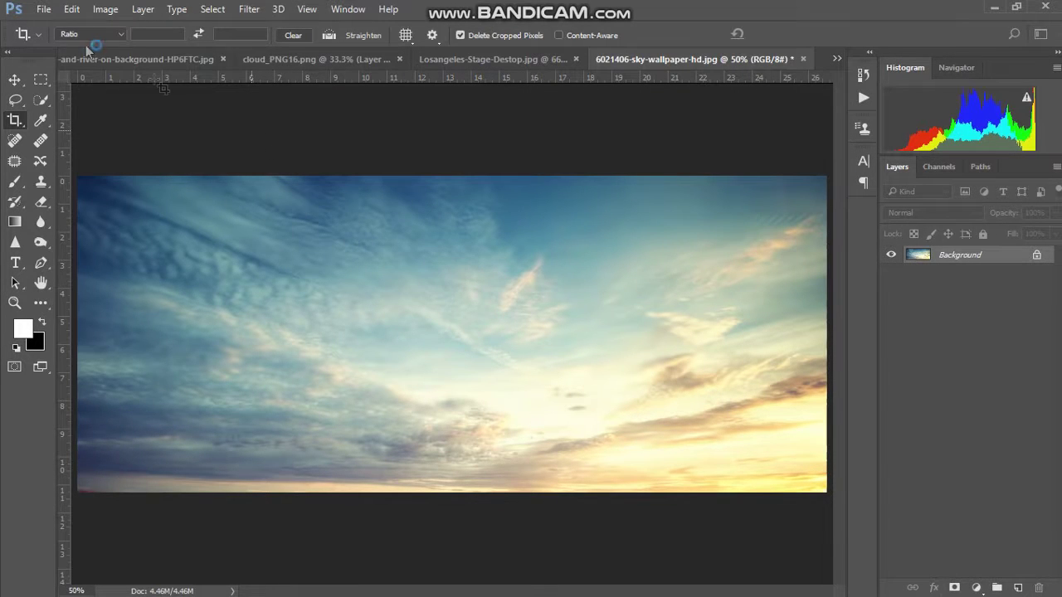
Step: Create a new blank white 7 x 5 inch, 300 ppi document from a recent preset
left_click(41, 9)
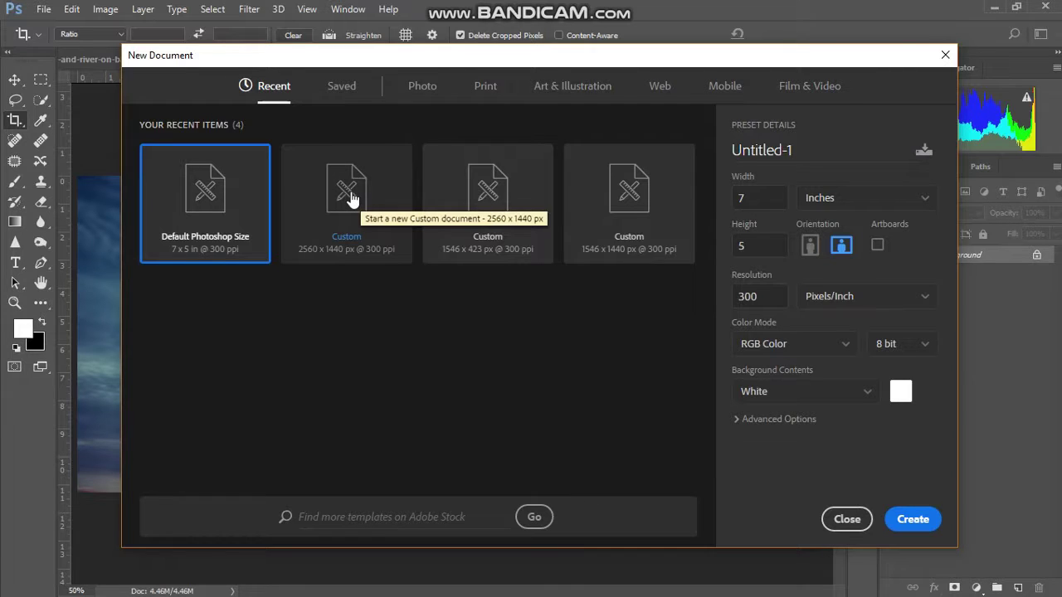
left_click(921, 524)
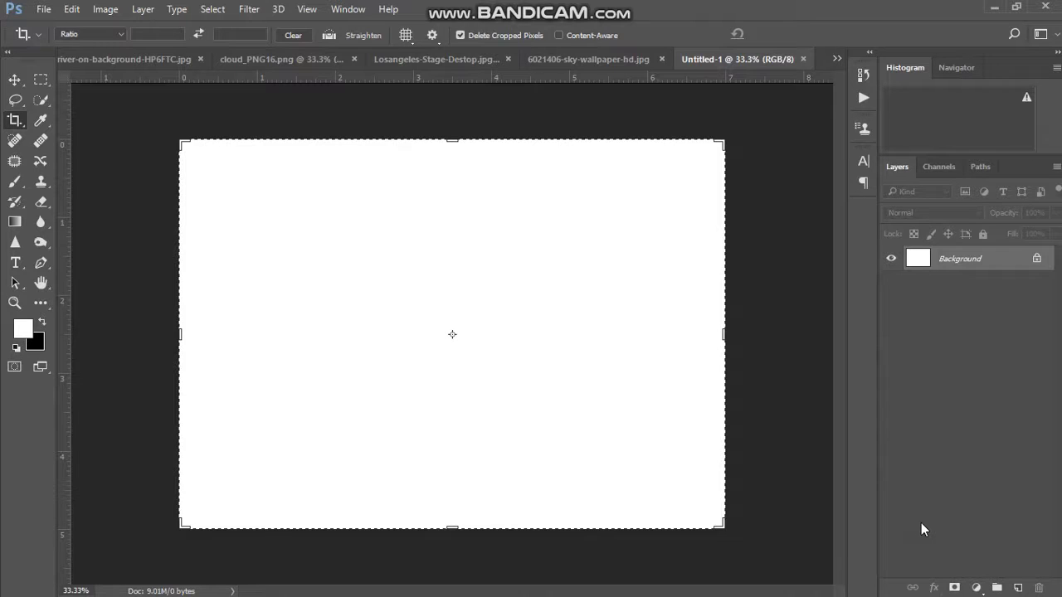
Step: Crop the canvas into a 6 x 8.1 inch portrait page, then zoom to 25%
key("z")
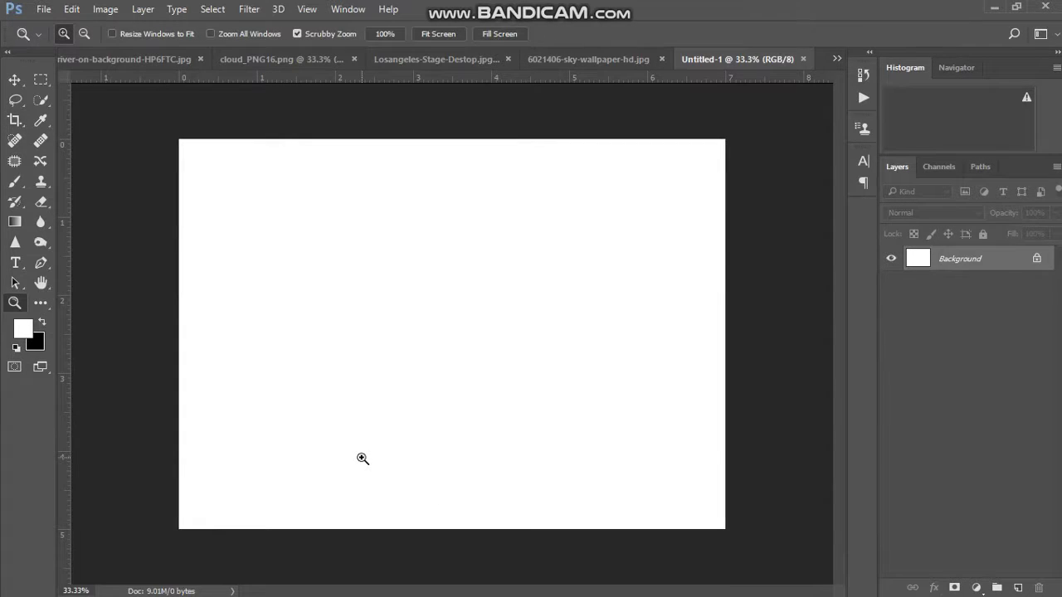
left_click(362, 459, "alt")
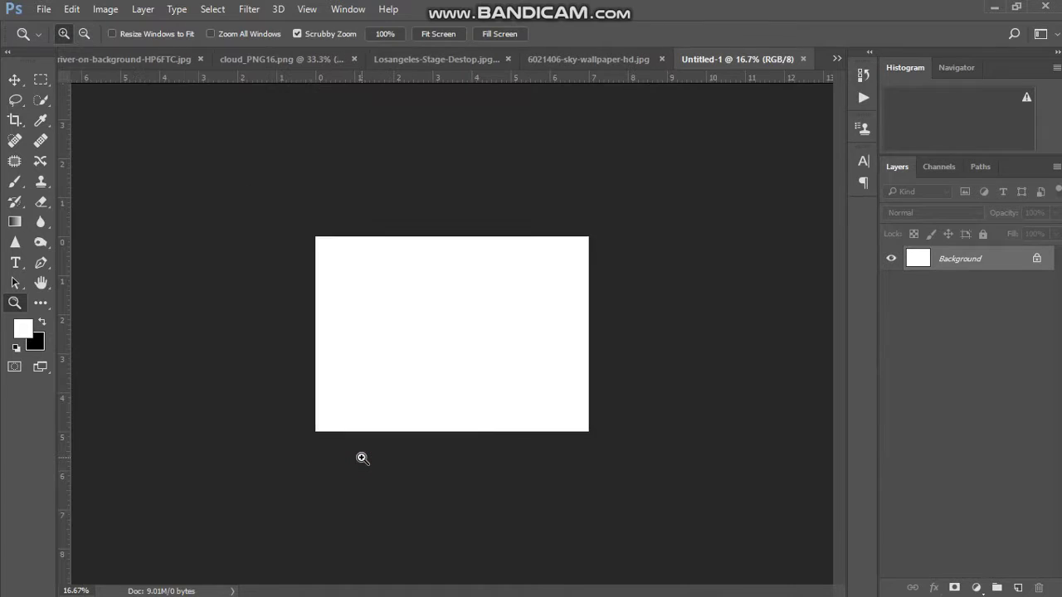
key("x")
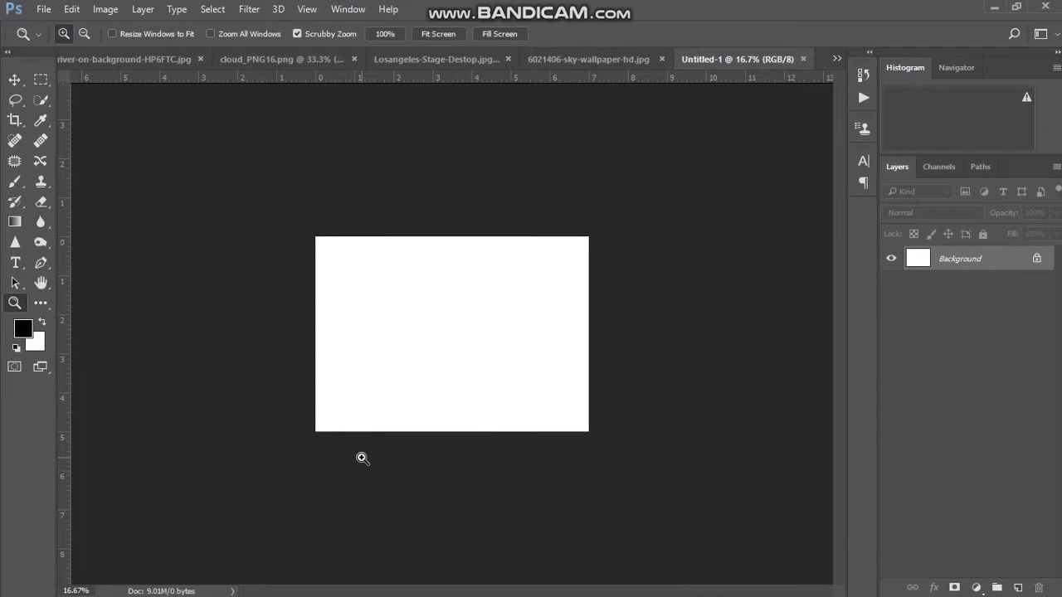
left_click(15, 120)
left_click_drag(456, 233, 457, 172)
left_click_drag(317, 336, 335, 336)
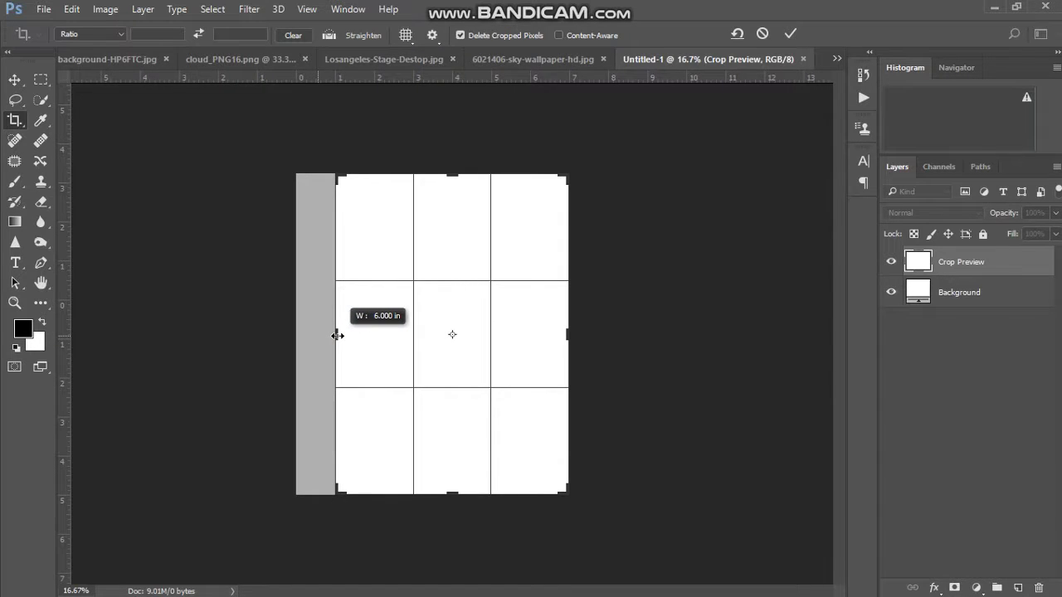
key("Return")
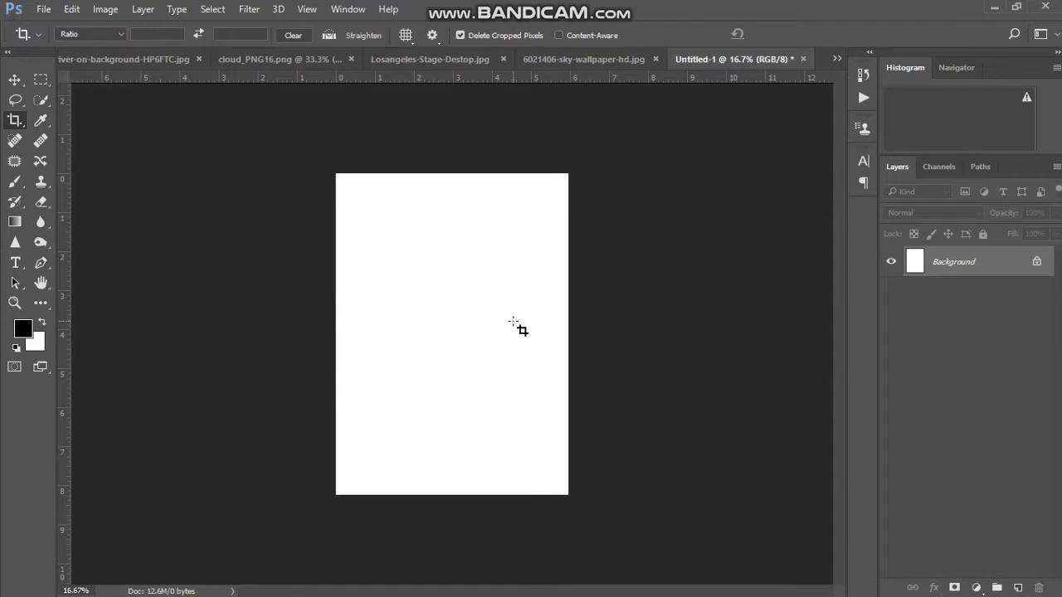
key("z")
left_click(513, 322)
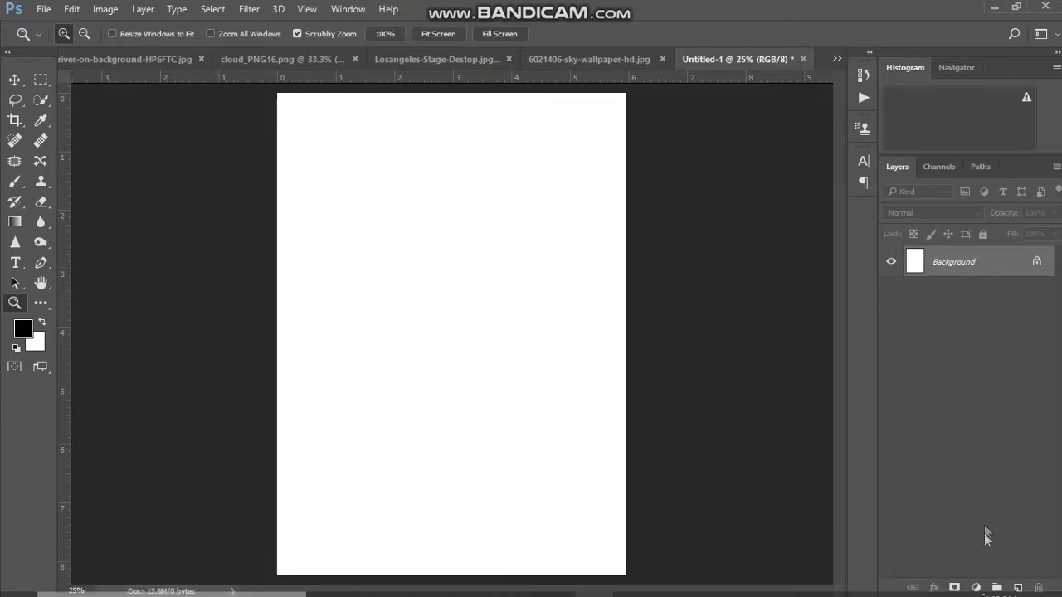
Step: With the Move tool active, float the LA skyline document in its own window
left_click(537, 53)
left_click(407, 57)
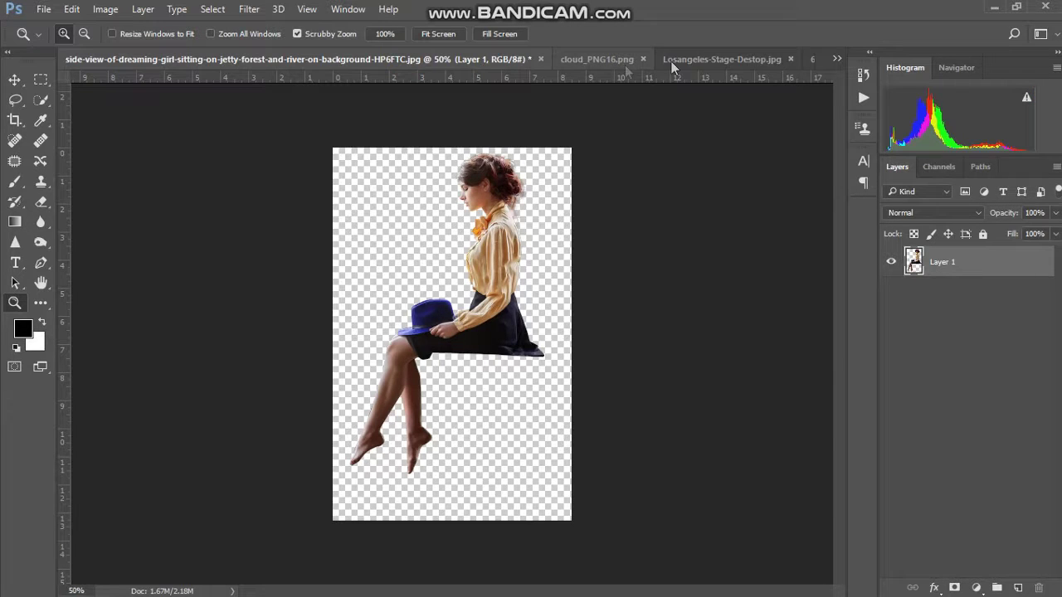
left_click(692, 61)
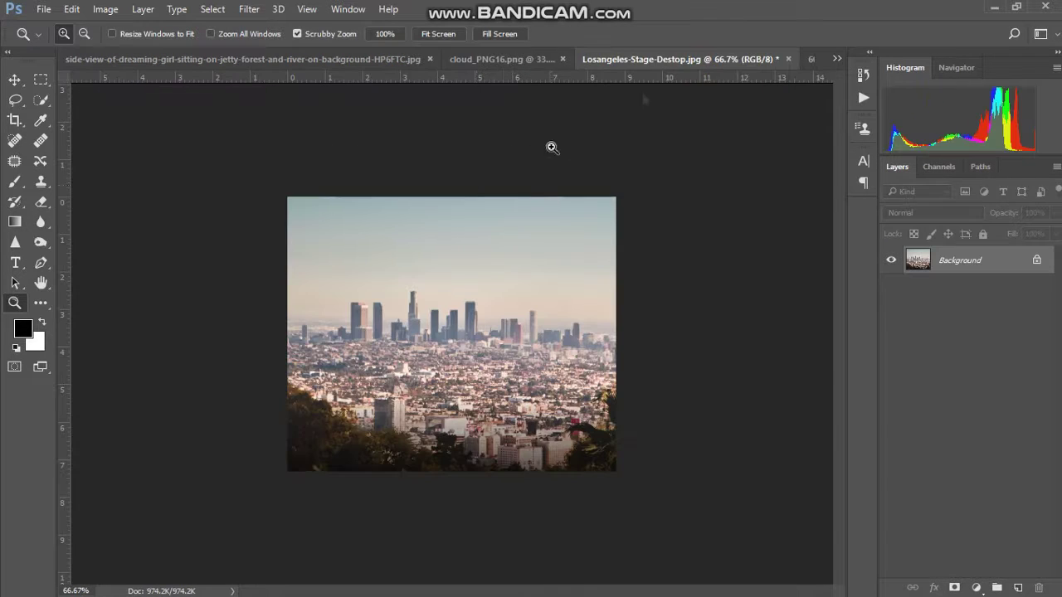
left_click(16, 79)
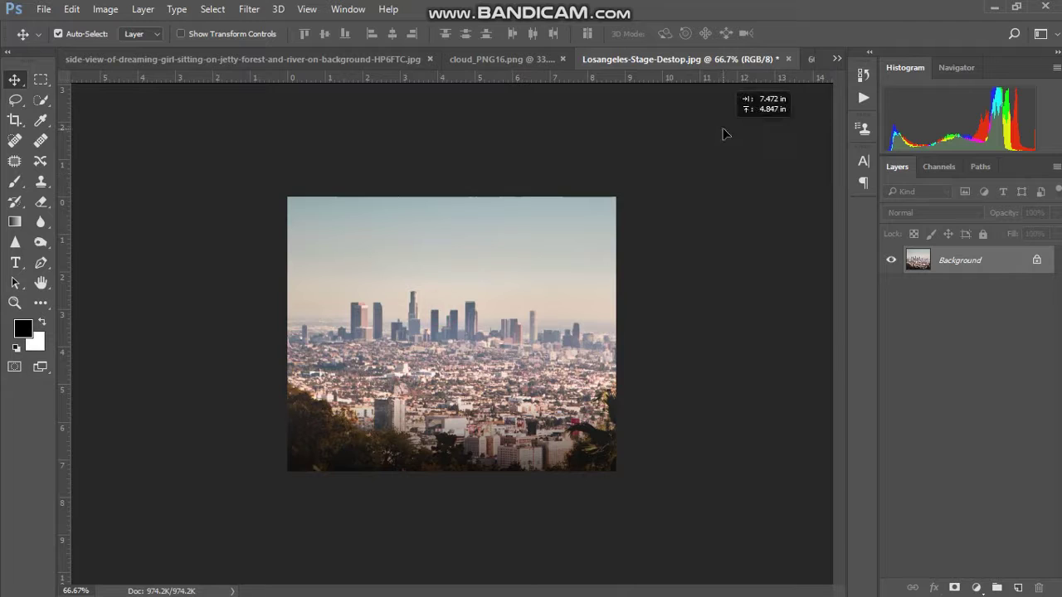
left_click(809, 60)
left_click_drag(808, 61, 583, 291)
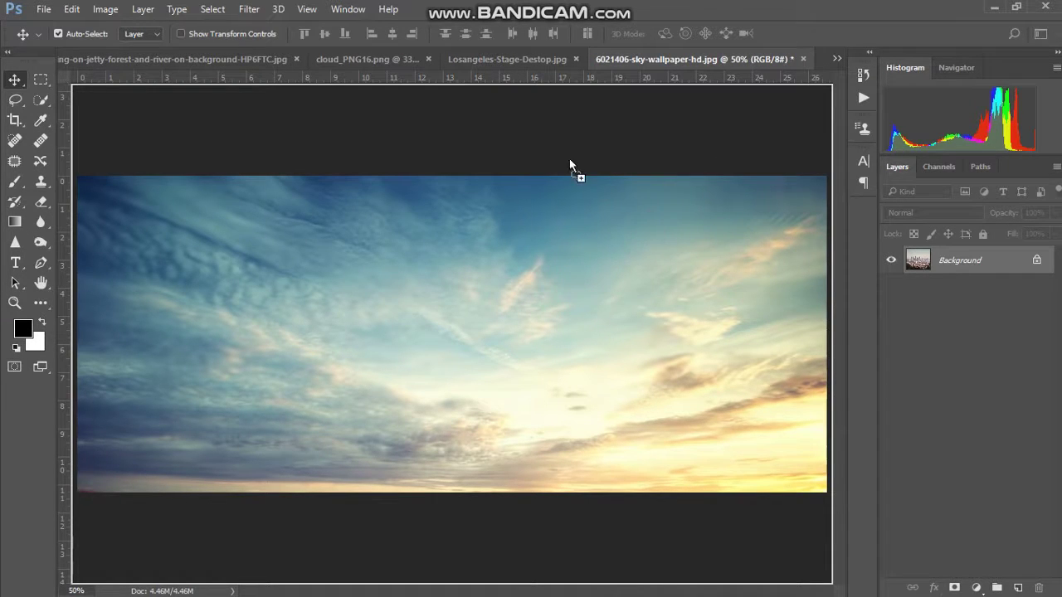
left_click_drag(532, 61, 512, 160)
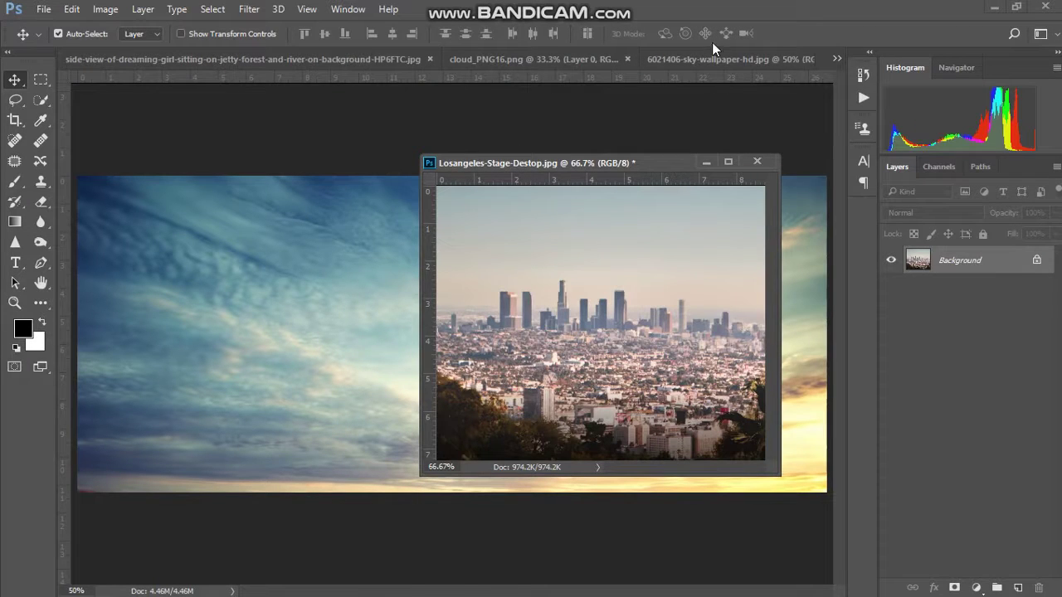
Step: Copy the LA skyline into Untitled-1 as Layer 1 and close the original without saving
left_click(709, 53)
left_click(832, 61)
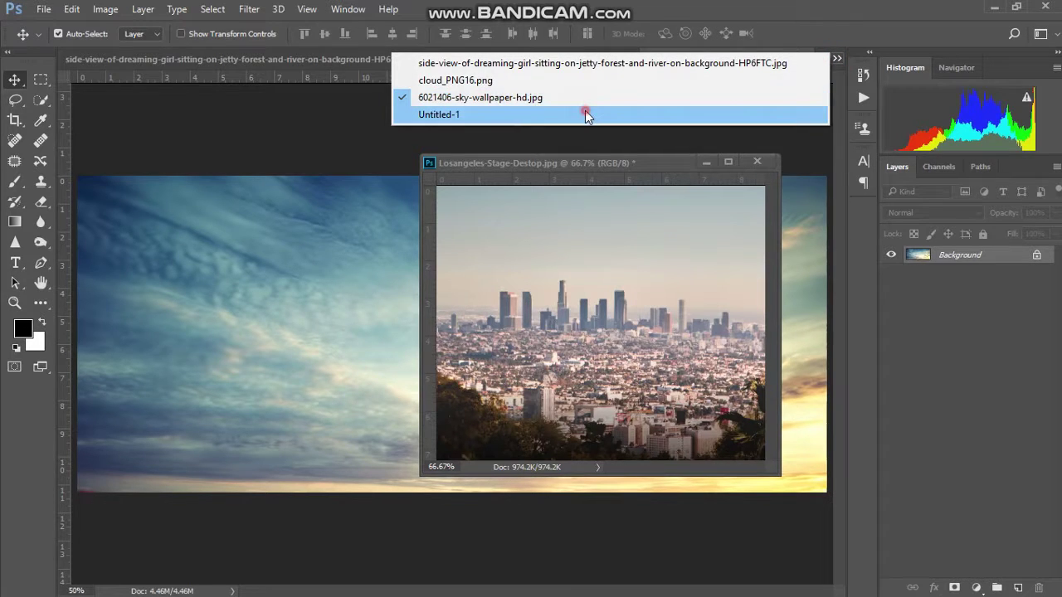
left_click(585, 115)
left_click(515, 286)
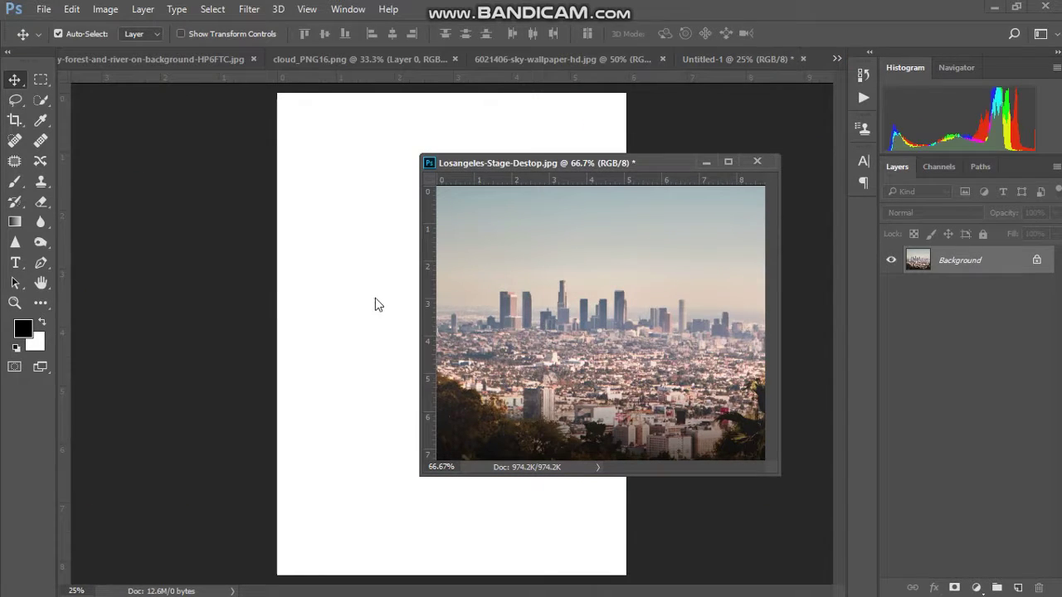
left_click_drag(550, 300, 386, 373)
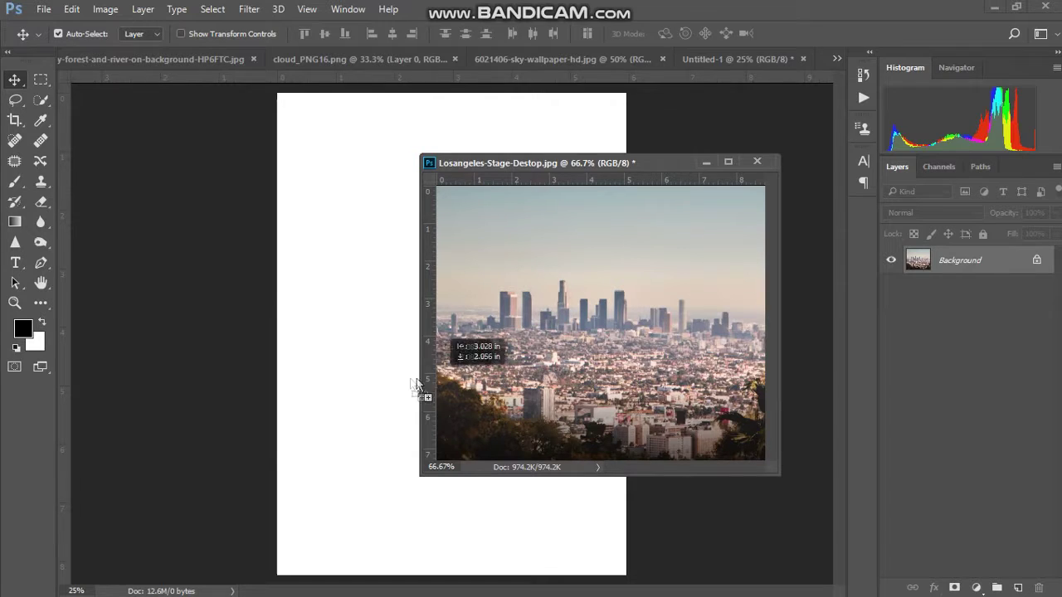
left_click(758, 162)
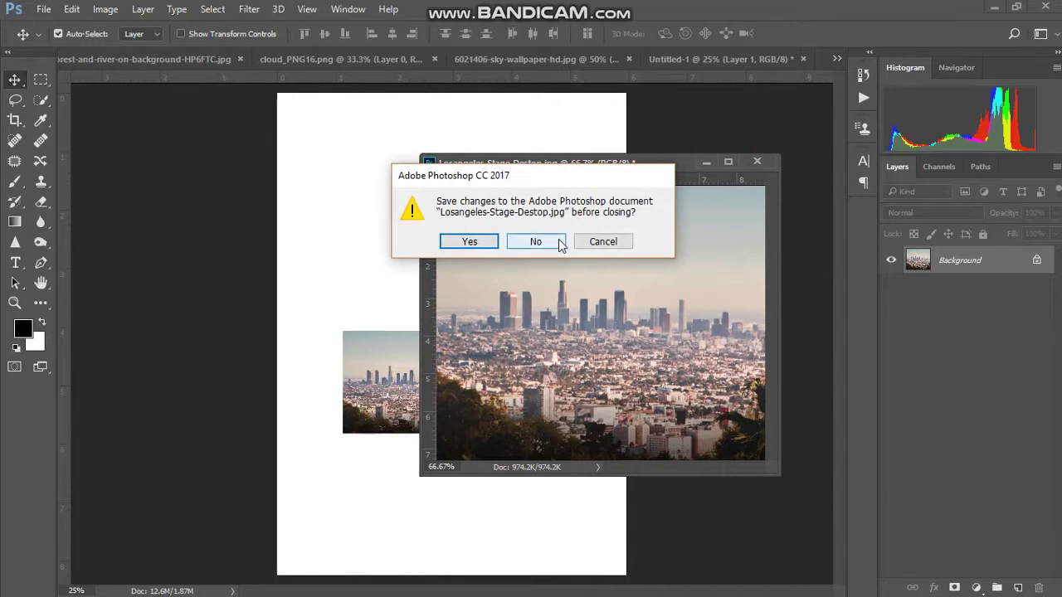
left_click(536, 240)
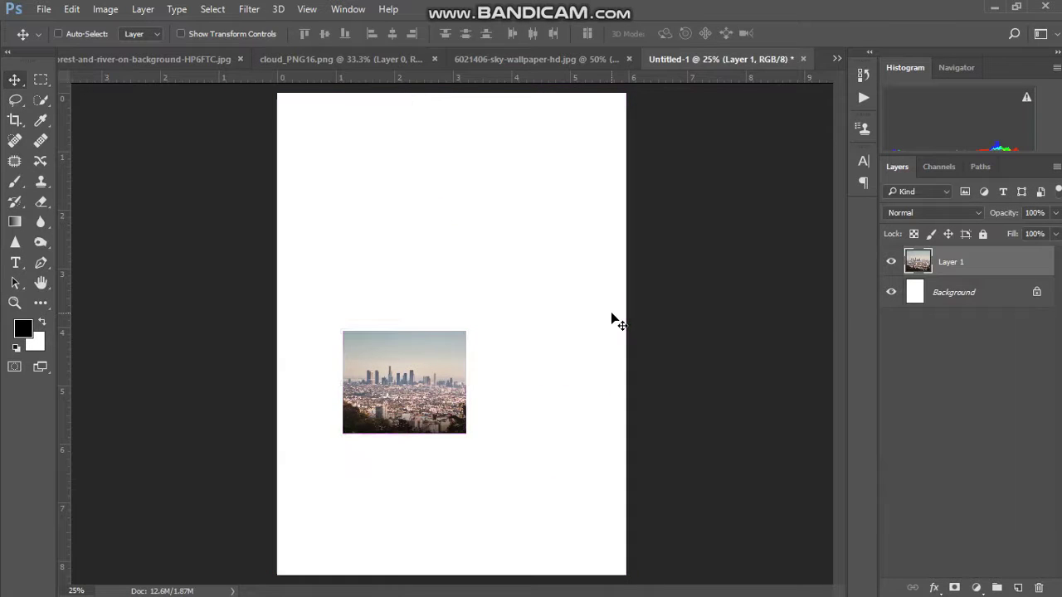
key("ctrl+t")
Step: Scale Layer 1's skyline to about 464% and position it across the lower canvas
left_click_drag(465, 434, 658, 574)
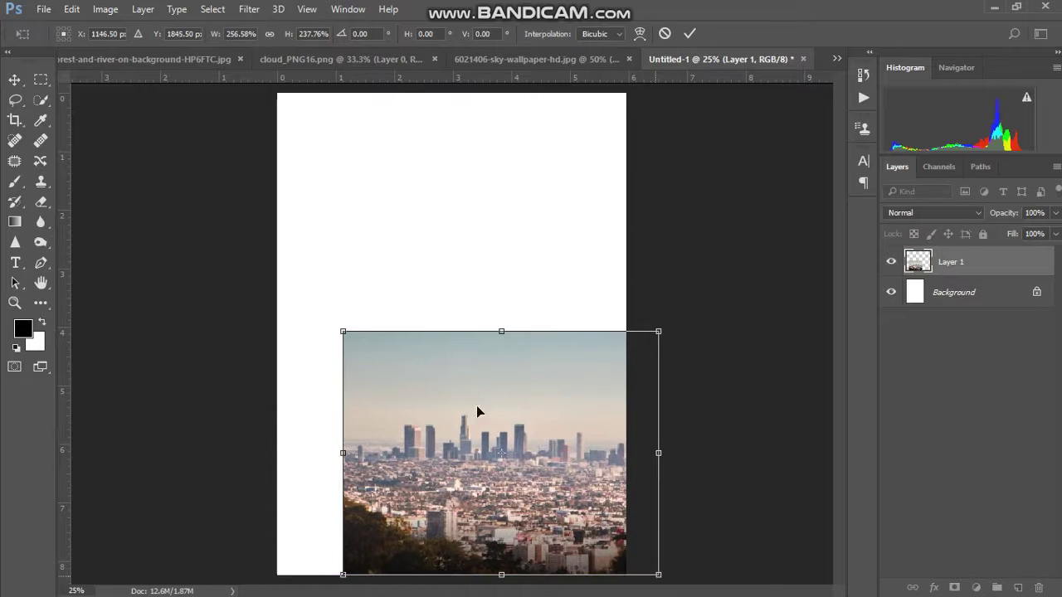
mouse_move(343, 331)
left_mouse_down()
mouse_move(222, 255)
mouse_move(220, 242)
left_mouse_up()
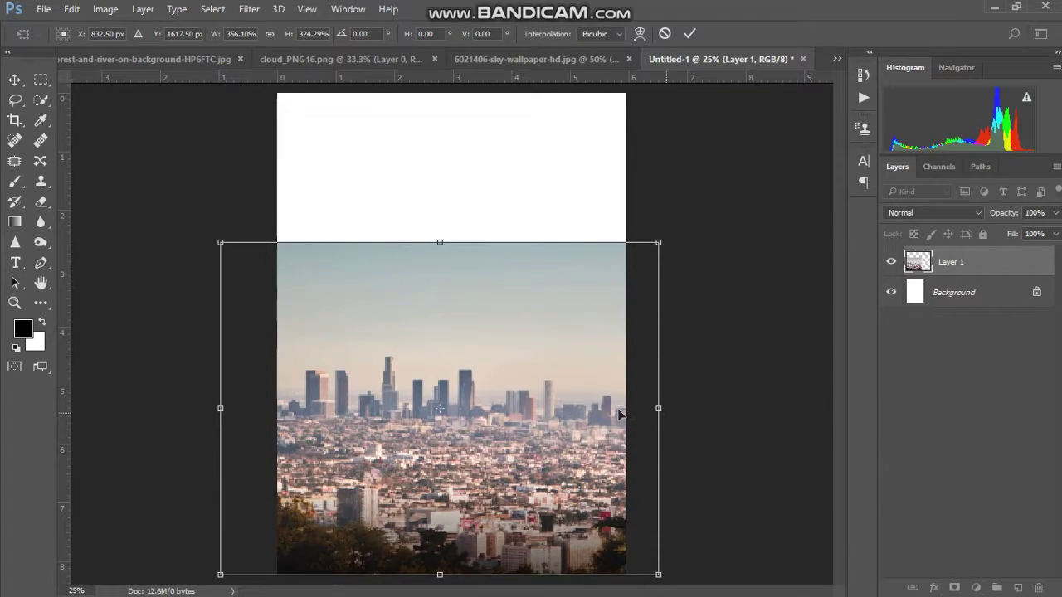
left_click_drag(590, 408, 595, 462)
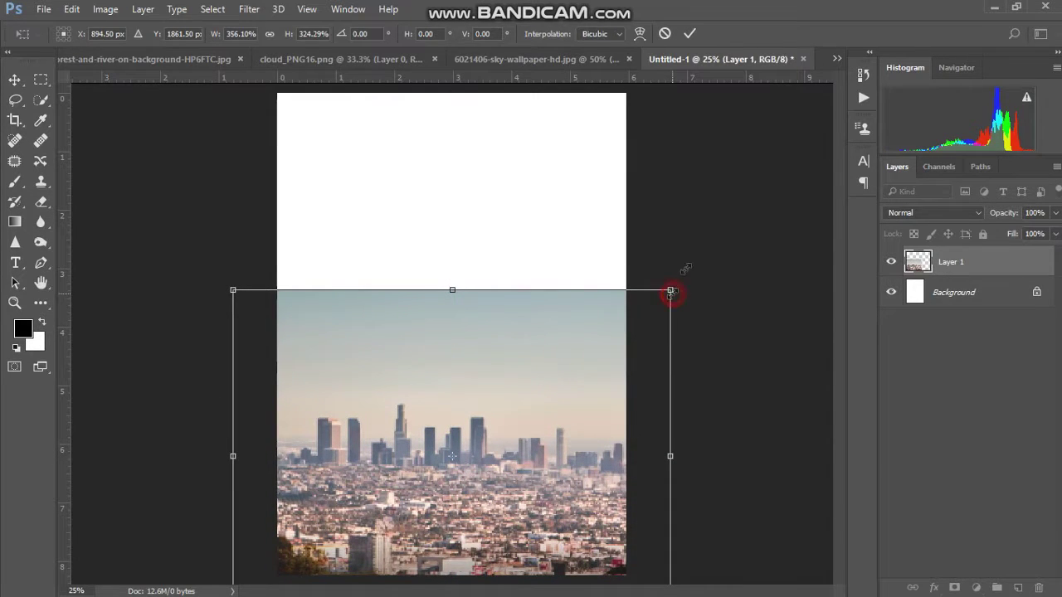
left_click_drag(670, 291, 689, 256)
mouse_move(552, 329)
left_mouse_down()
mouse_move(531, 362)
mouse_move(537, 352)
left_mouse_up()
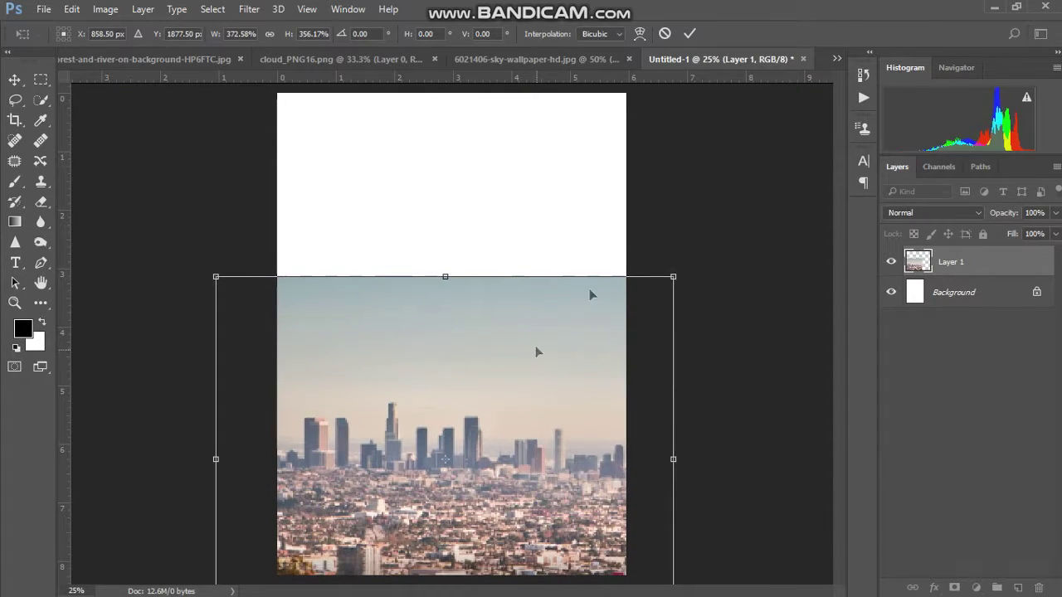
left_click_drag(671, 273, 786, 180)
left_click_drag(584, 277, 571, 296)
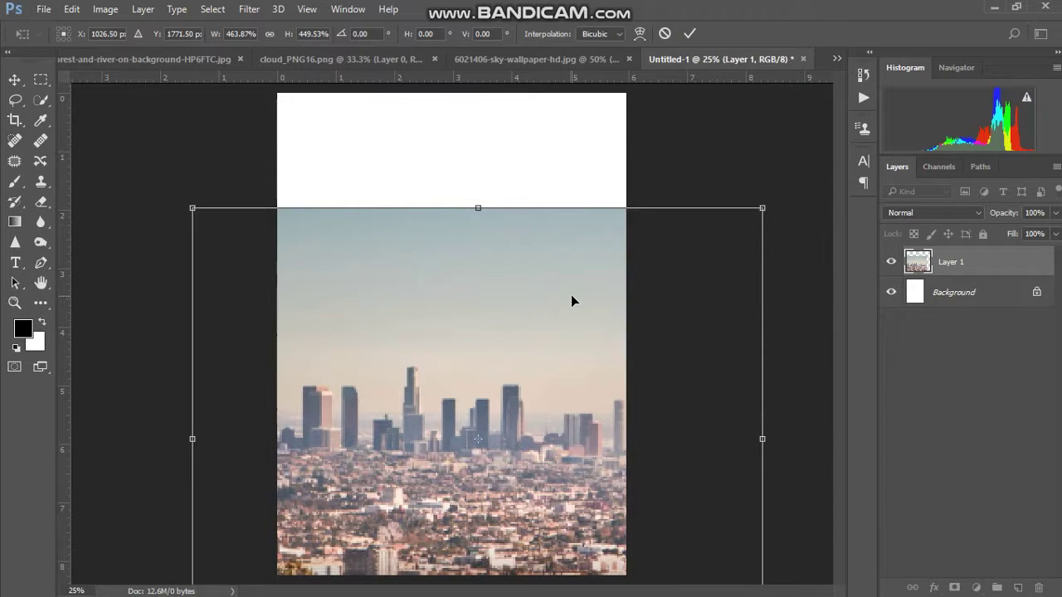
key("Return")
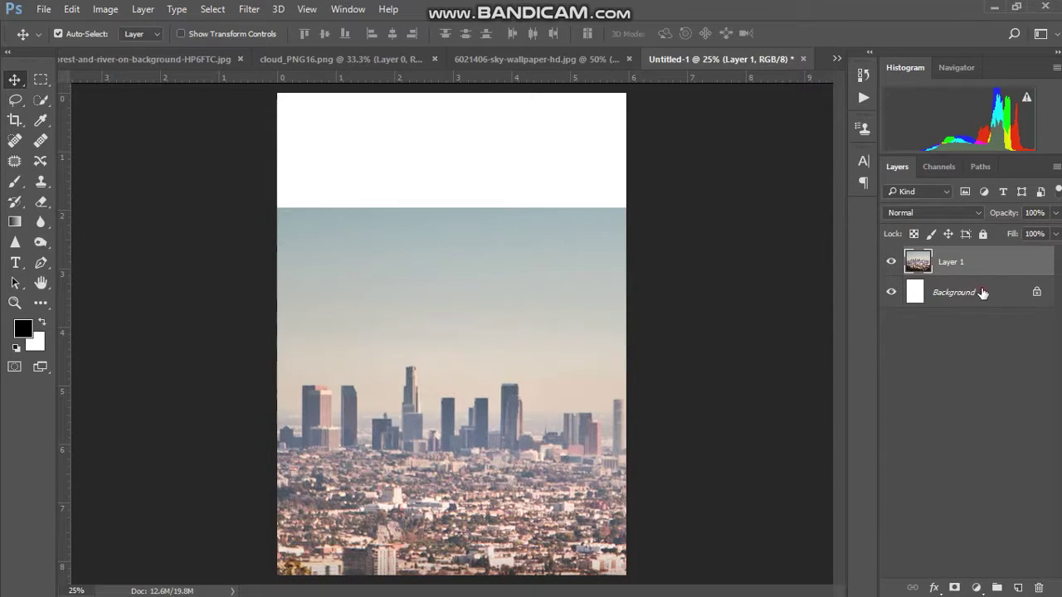
Step: Add a layer mask to Layer 1 and draw an upward gradient fading the skyline's sky into white
left_click(982, 293)
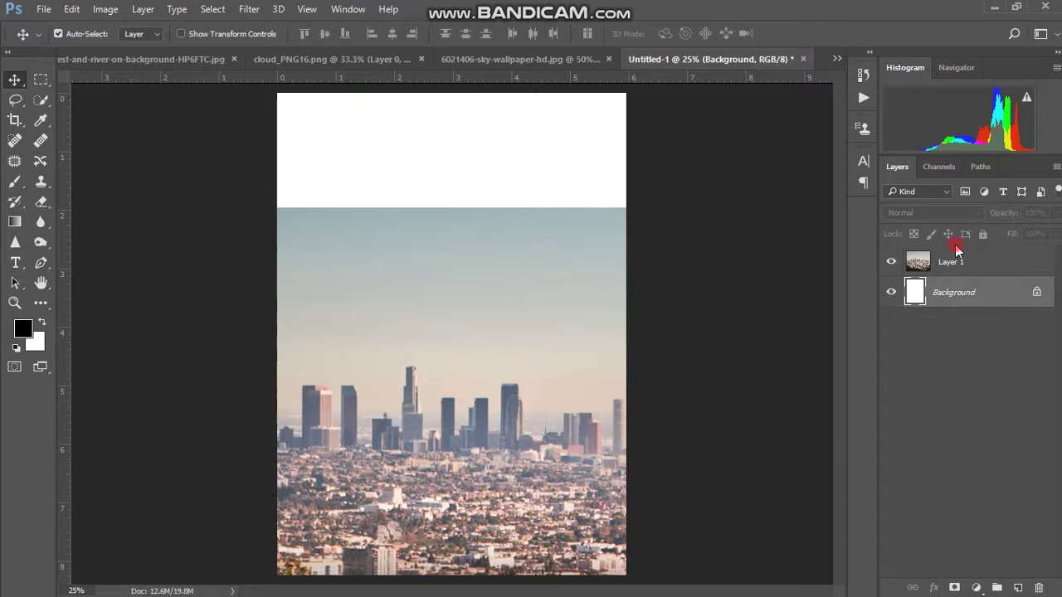
left_click(955, 258)
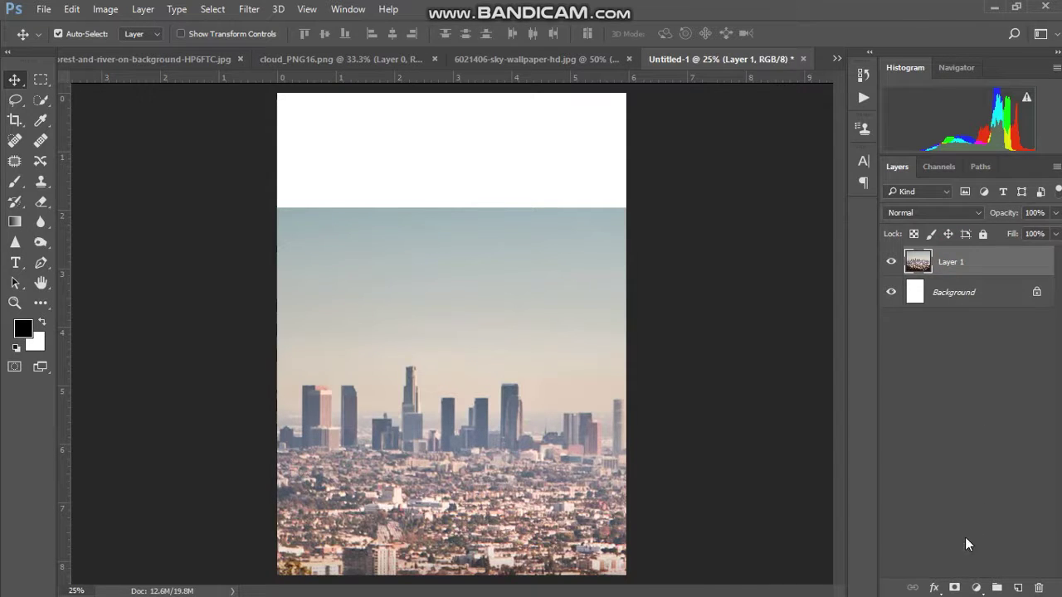
left_click(954, 587)
key("x")
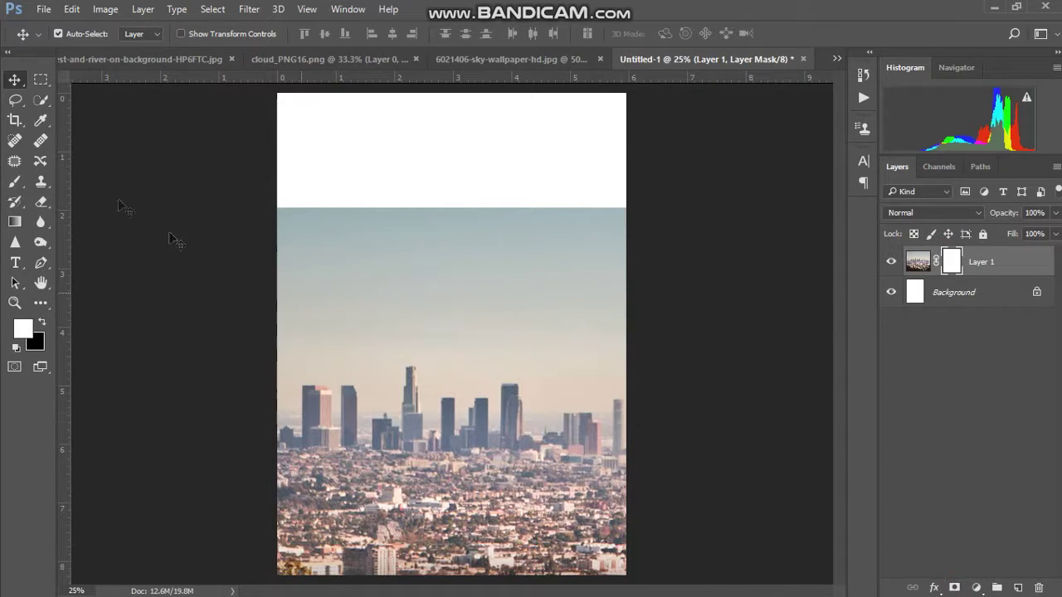
left_click(14, 223)
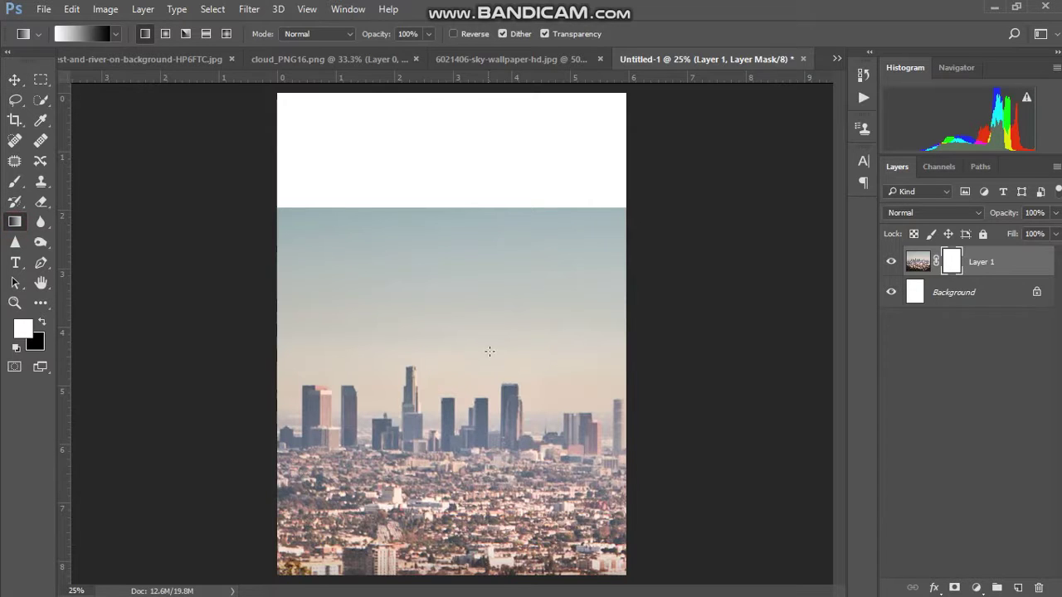
left_click_drag(450, 386, 453, 294)
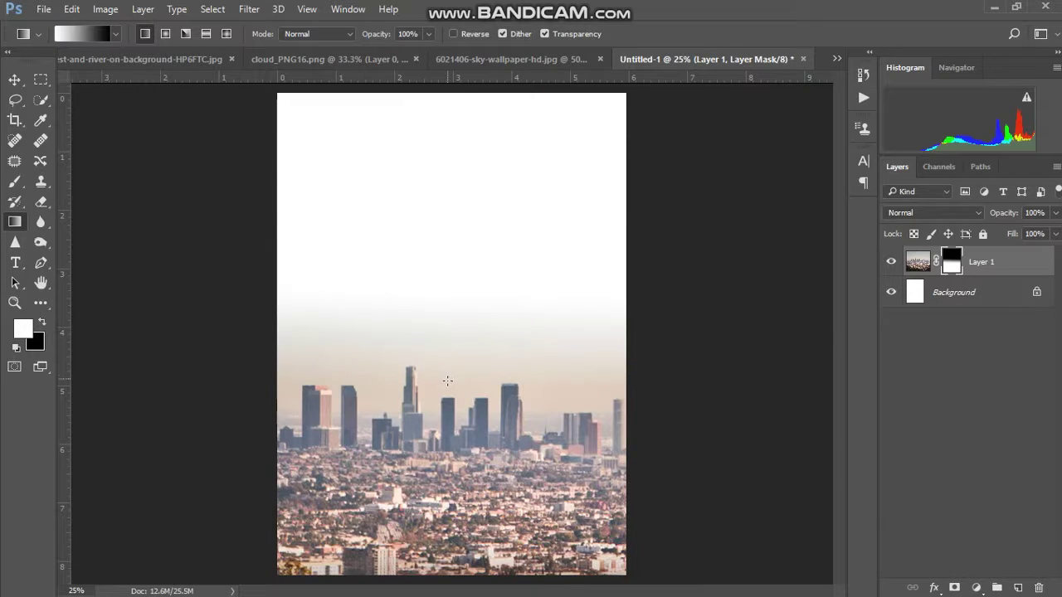
left_click_drag(447, 387, 449, 285)
left_click(576, 59)
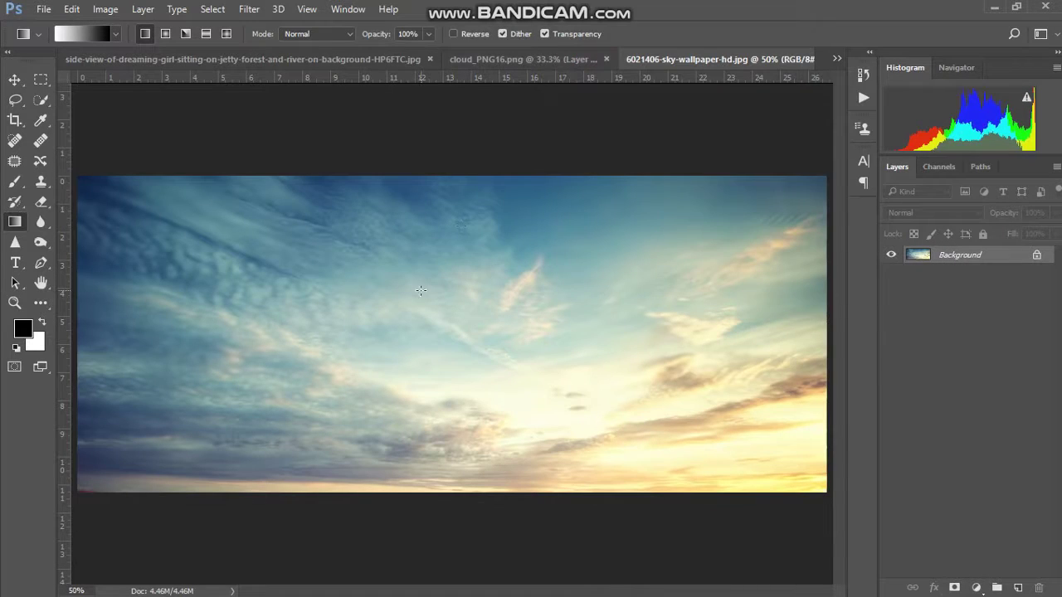
Step: Copy the sky wallpaper into Untitled-1 as Layer 2 and close the sky document unsaved
left_click(14, 79)
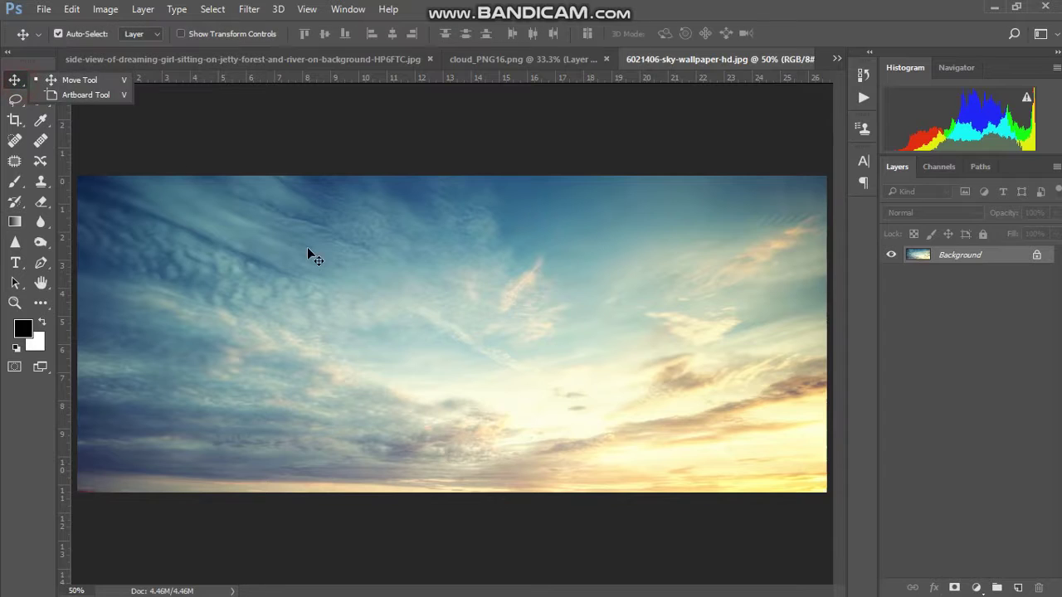
left_click_drag(466, 336, 722, 61)
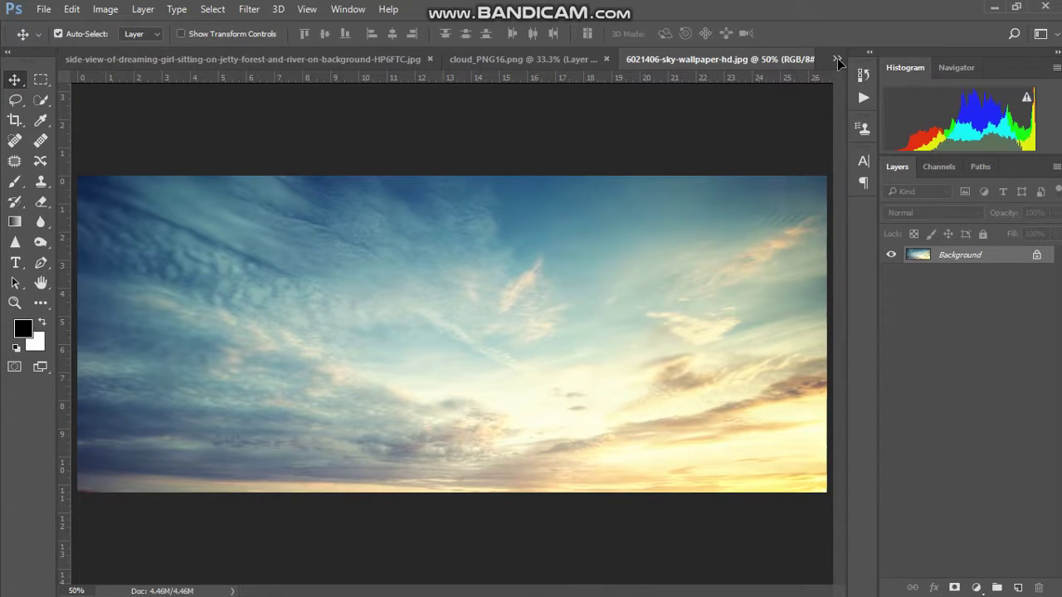
left_click_drag(730, 58, 639, 177)
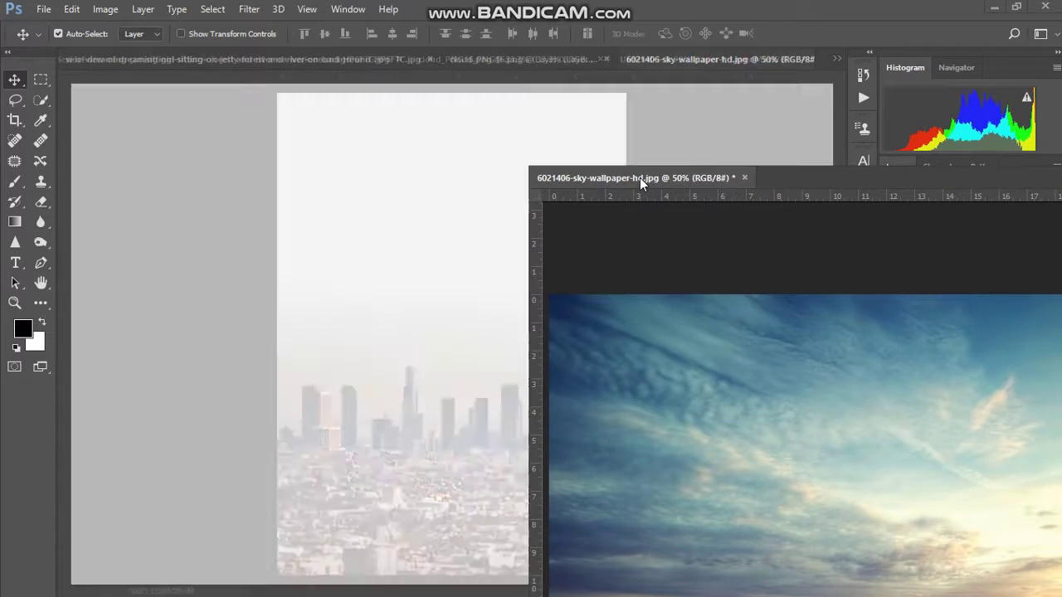
left_click_drag(688, 300, 379, 249)
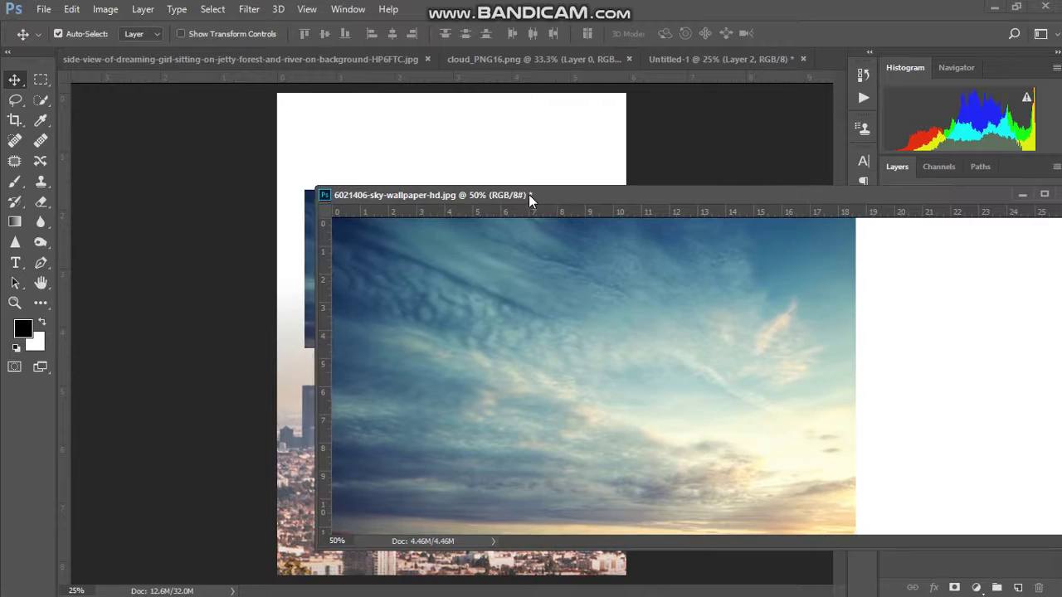
mouse_move(741, 179)
left_mouse_down()
mouse_move(529, 194)
mouse_move(270, 182)
left_mouse_up()
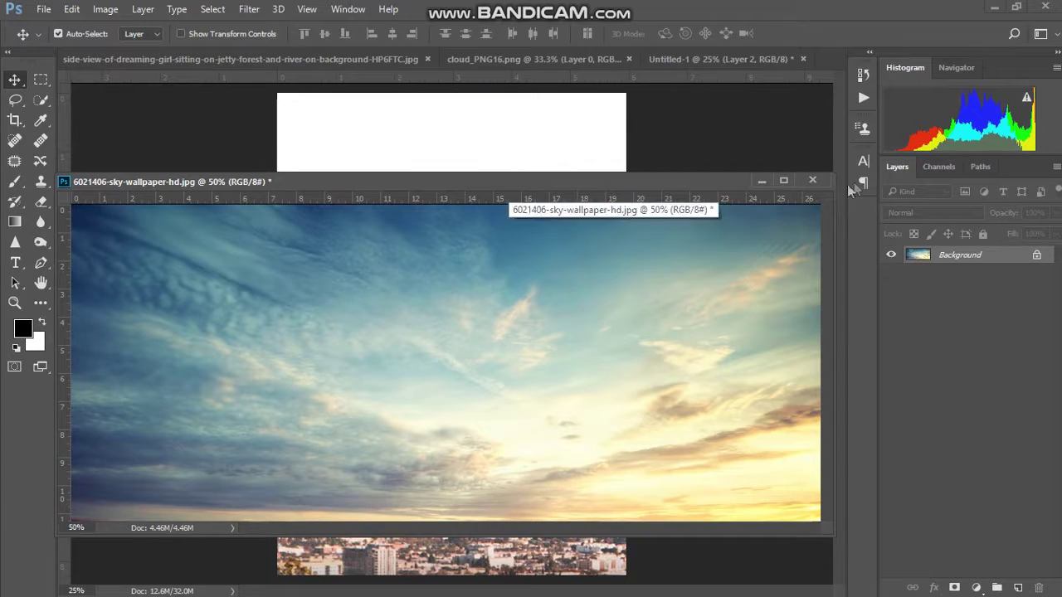
left_click(813, 181)
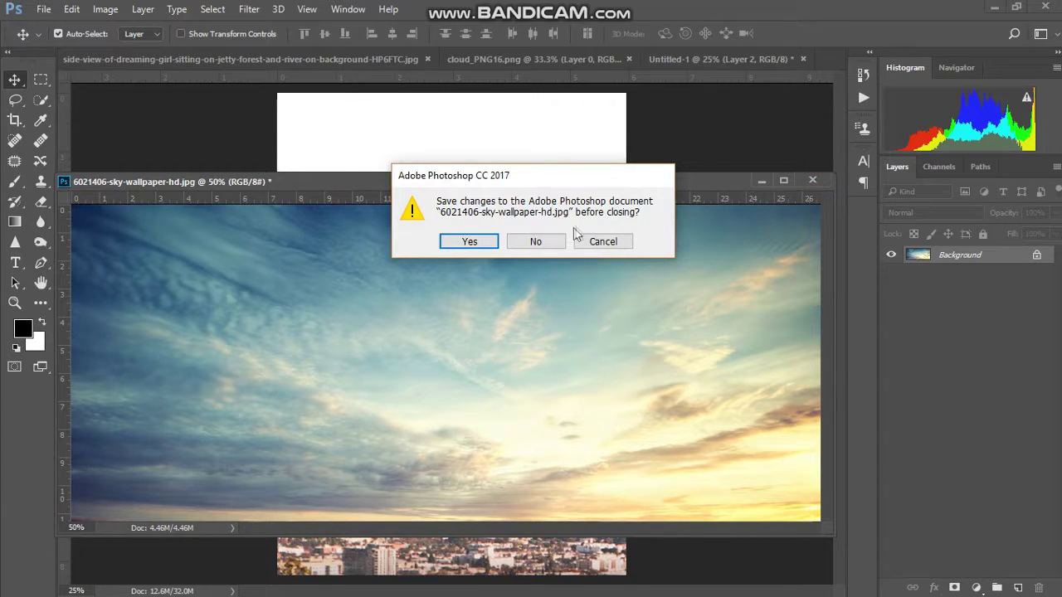
left_click(554, 242)
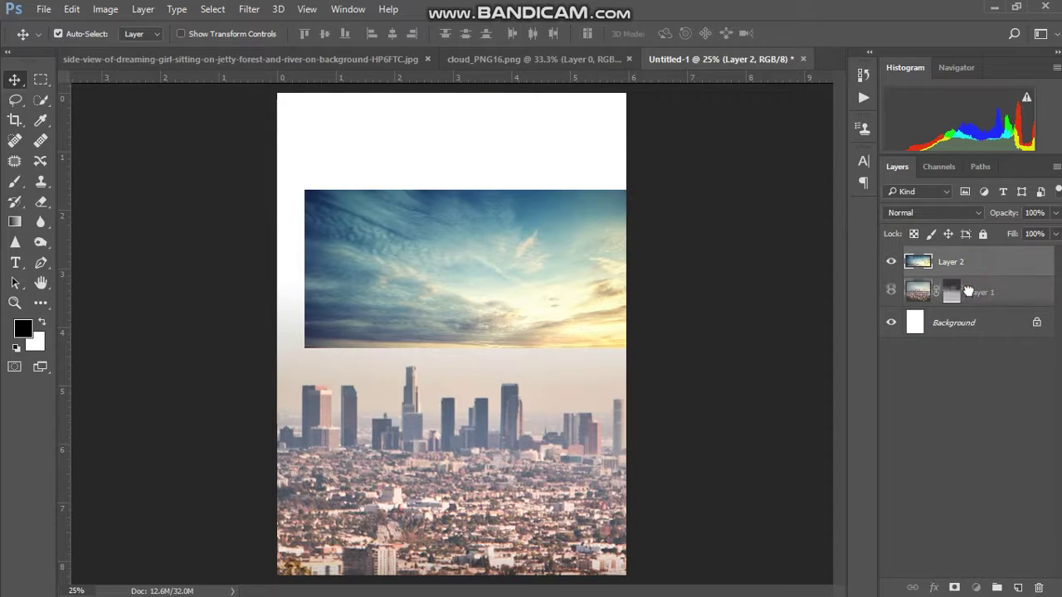
Step: Move Layer 2 beneath Layer 1 and scale the sky up to the canvas top
left_click_drag(971, 263, 969, 303)
left_click(516, 287)
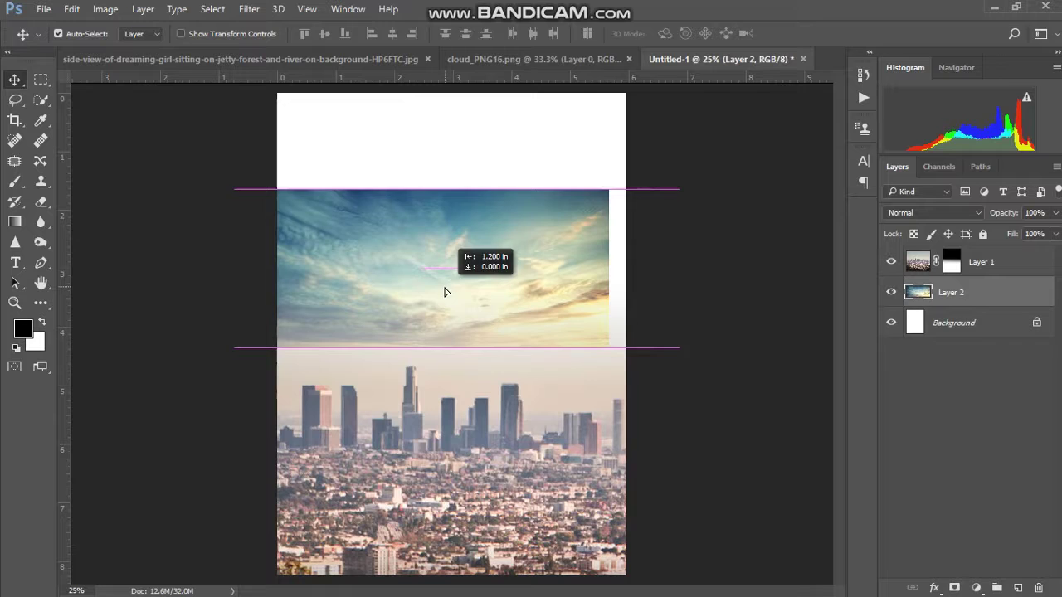
left_click_drag(465, 292, 467, 294)
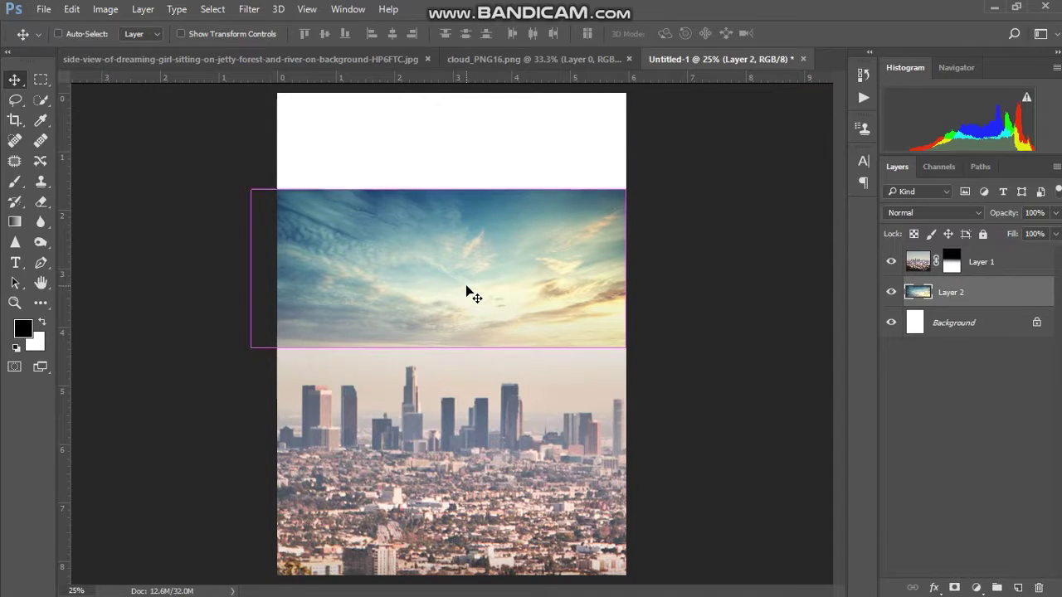
key("ctrl+t")
left_click_drag(625, 348, 736, 424)
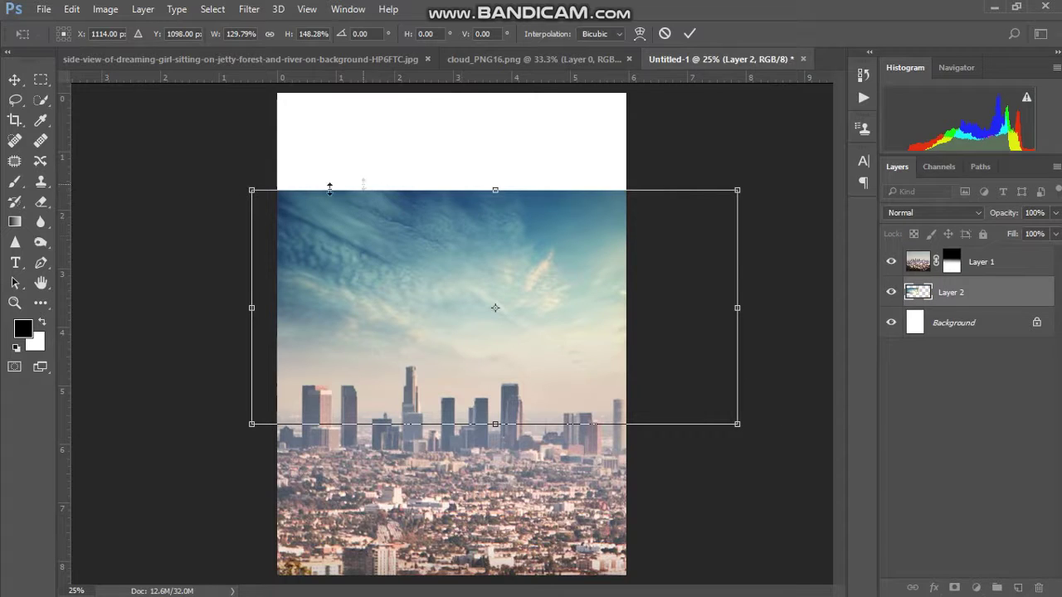
left_click_drag(251, 190, 143, 87)
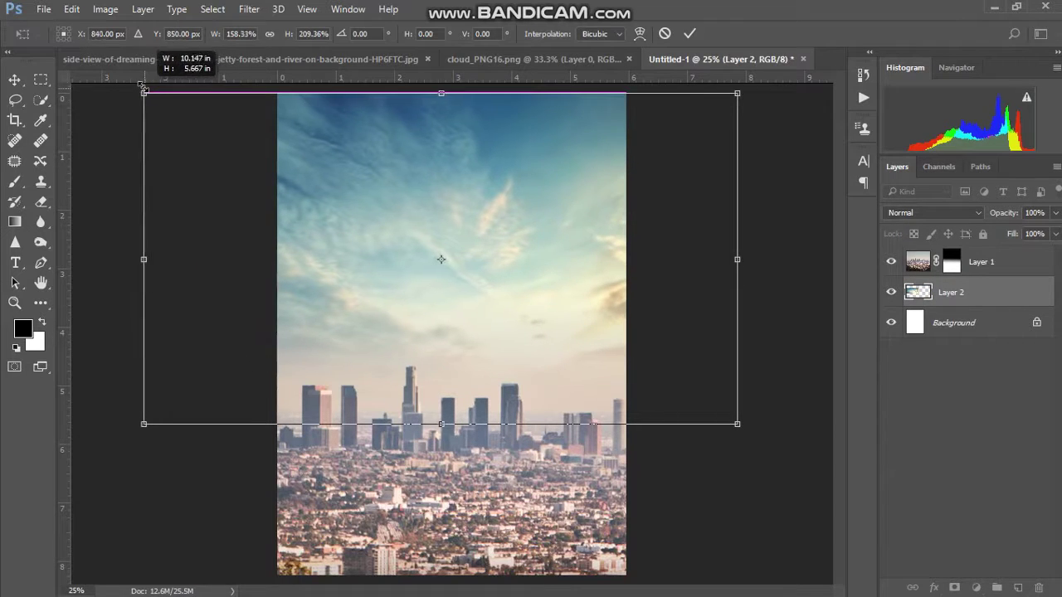
left_click_drag(330, 210, 224, 214)
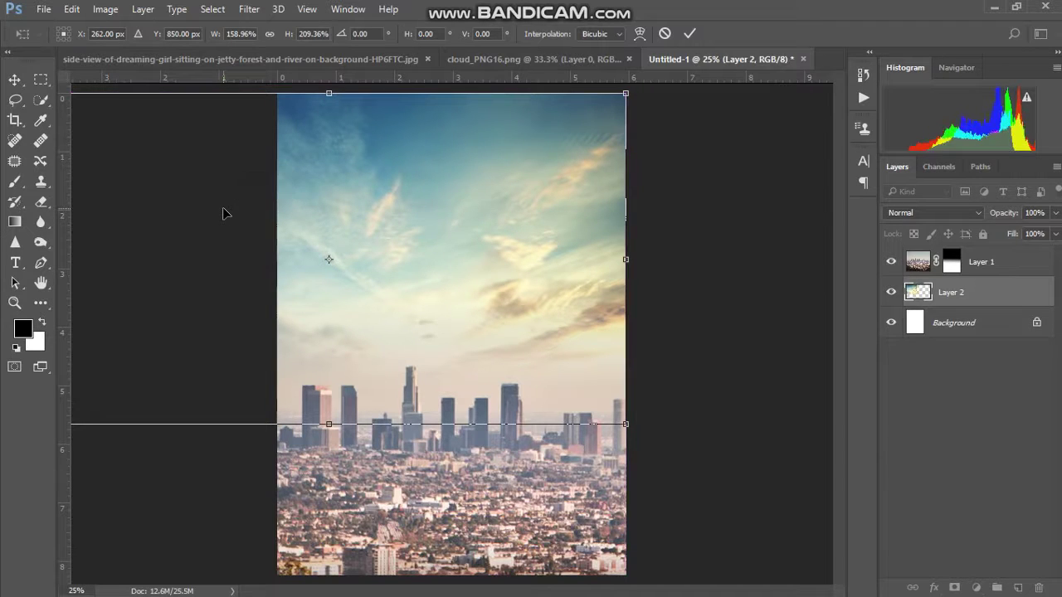
Step: Apply a perspective transform to the sky, spreading its top corners outward
right_click(500, 160)
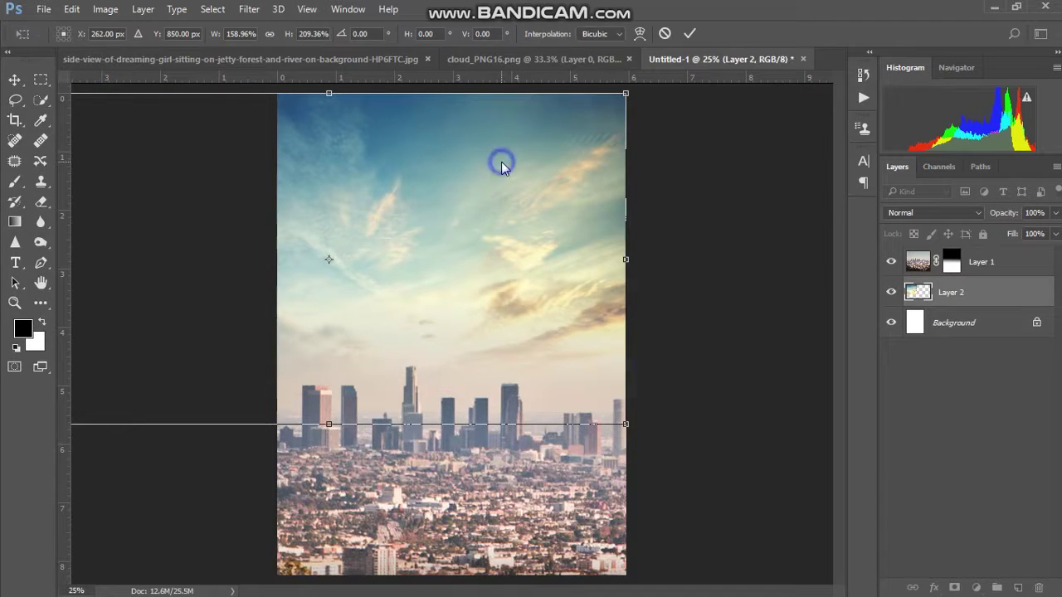
left_click(598, 265)
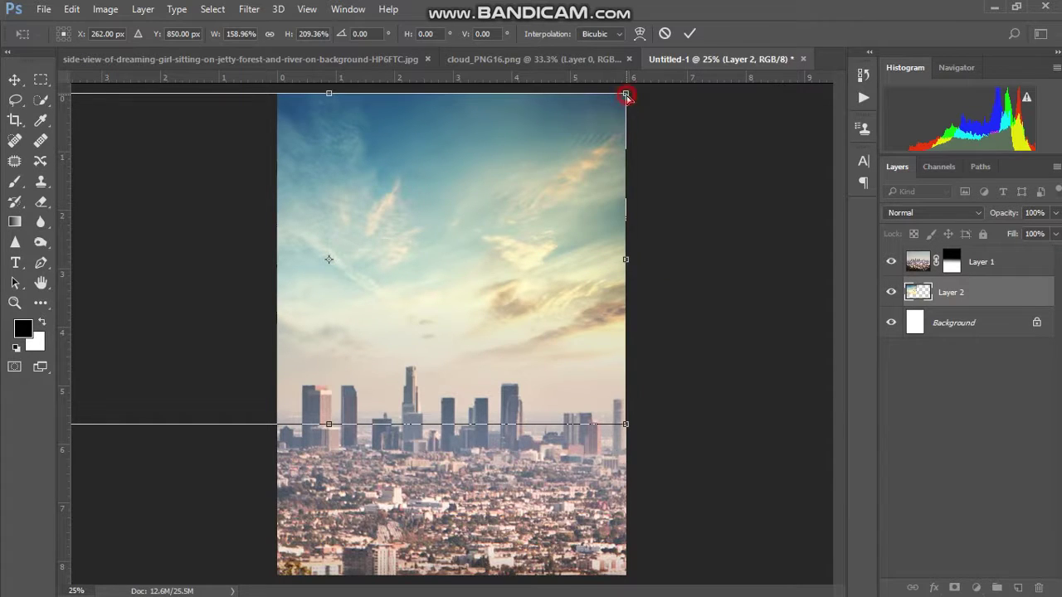
left_click_drag(625, 94, 600, 94)
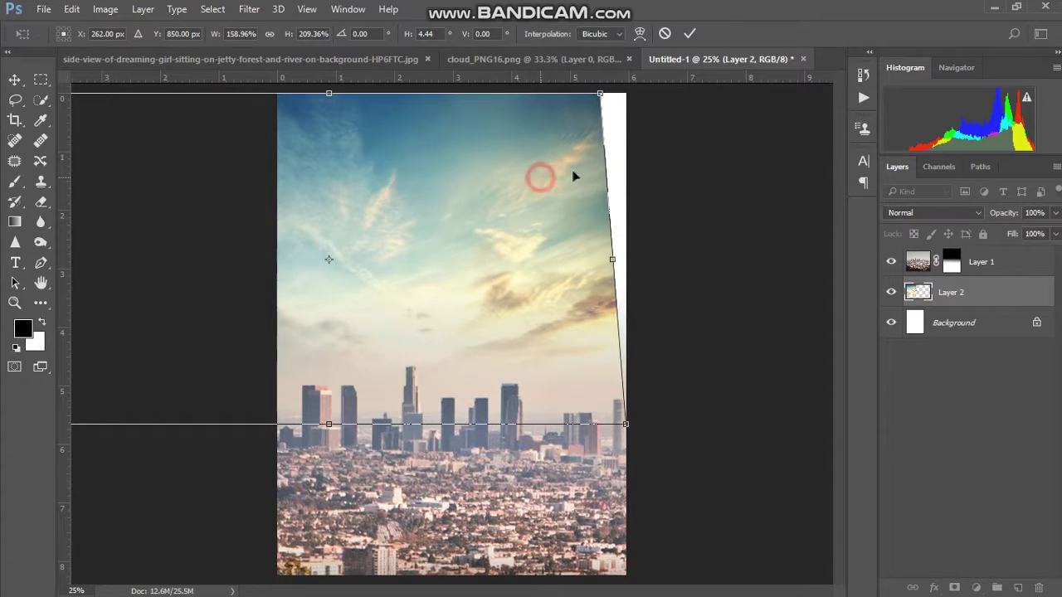
left_click_drag(572, 170, 586, 175)
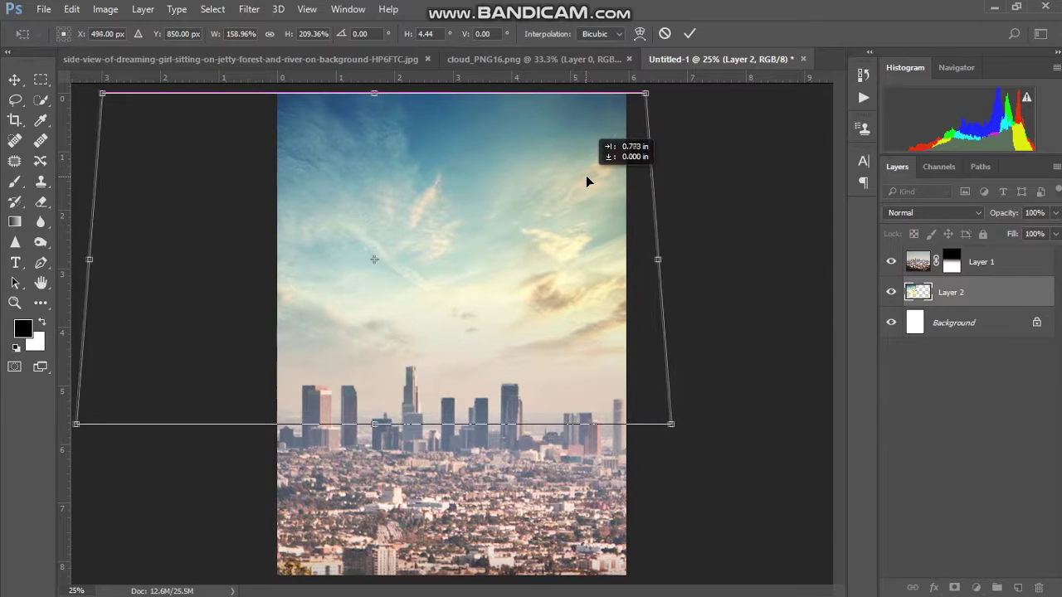
key("Return")
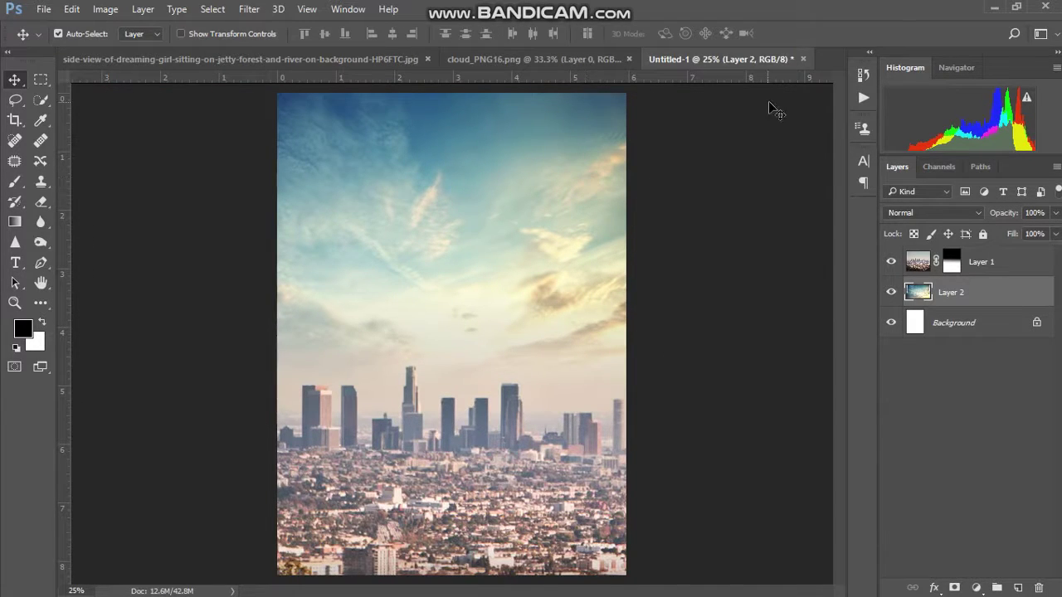
Step: Add a Color Lookup adjustment layer above Layer 1
left_click(979, 265)
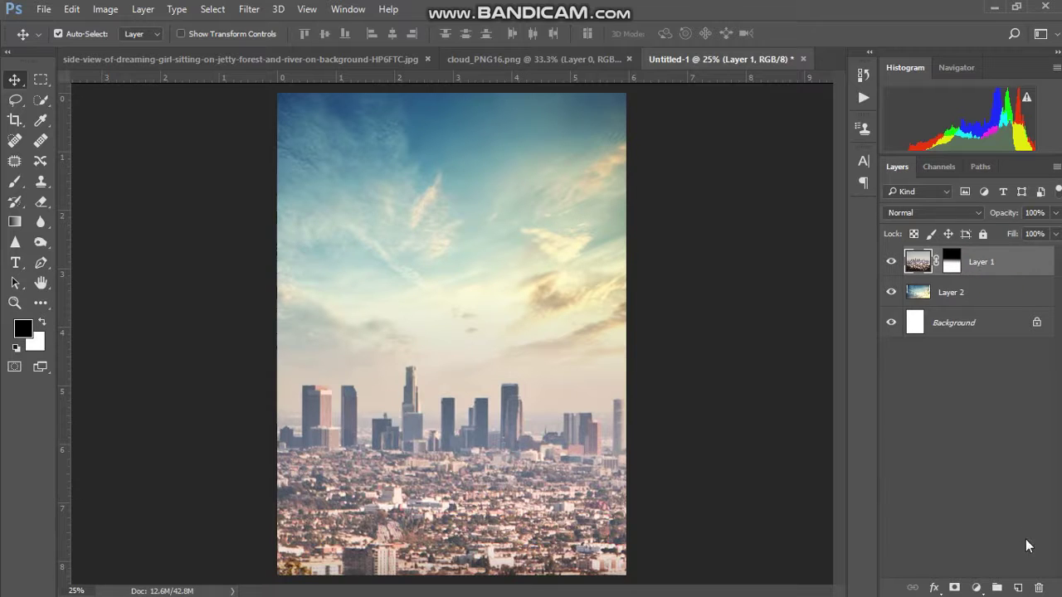
left_click(976, 588)
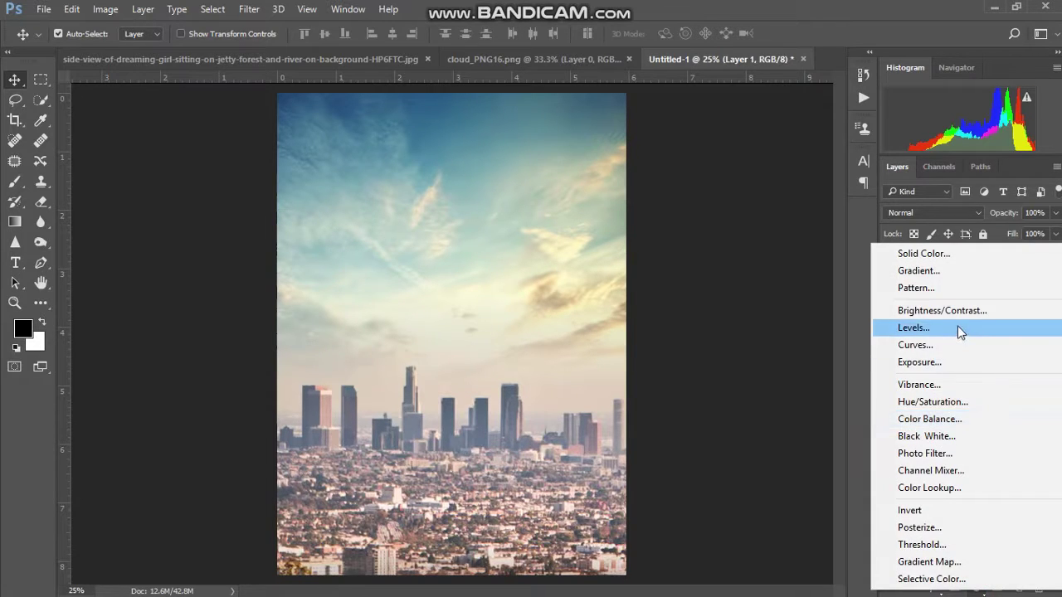
left_click(944, 486)
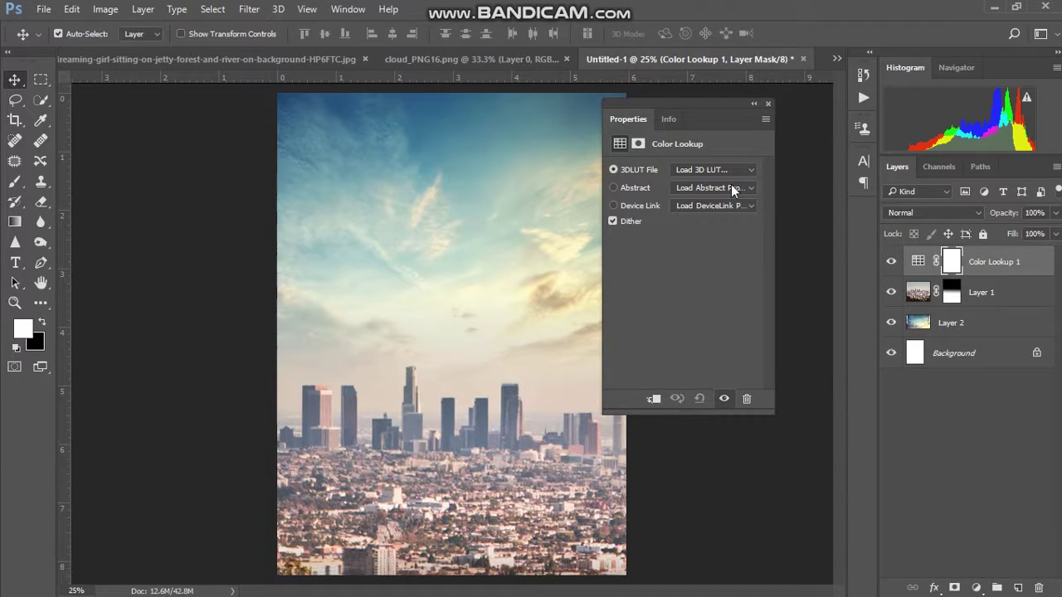
Step: Set the Color Lookup to the Fuji F125 Kodak 3DLUT at 78% opacity
left_click(731, 169)
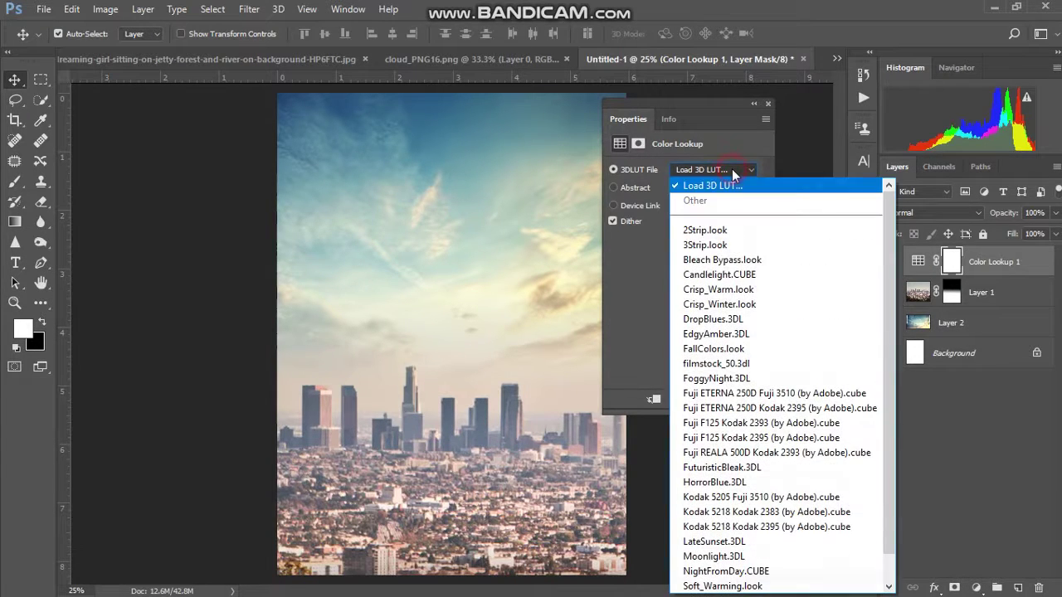
left_click(744, 304)
key("Down")
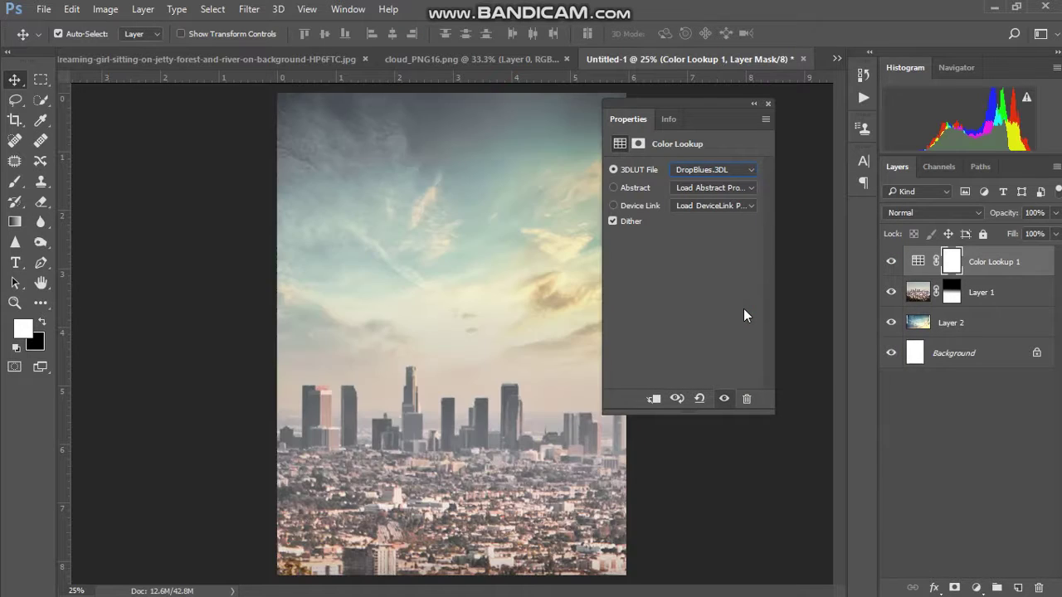
key("Down")
key("Down")
key("Down")
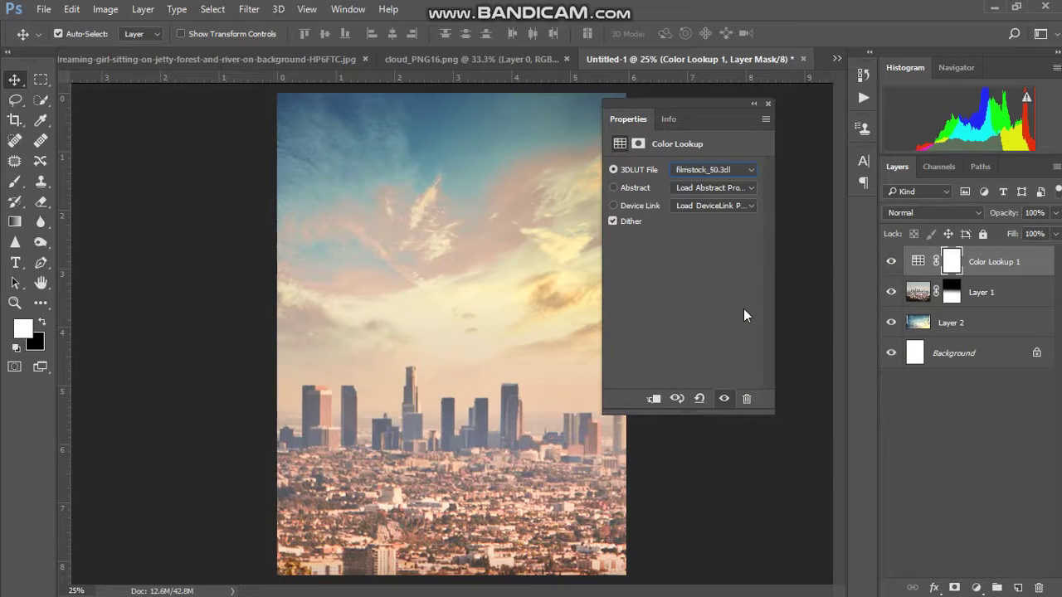
key("Down")
key("Down")
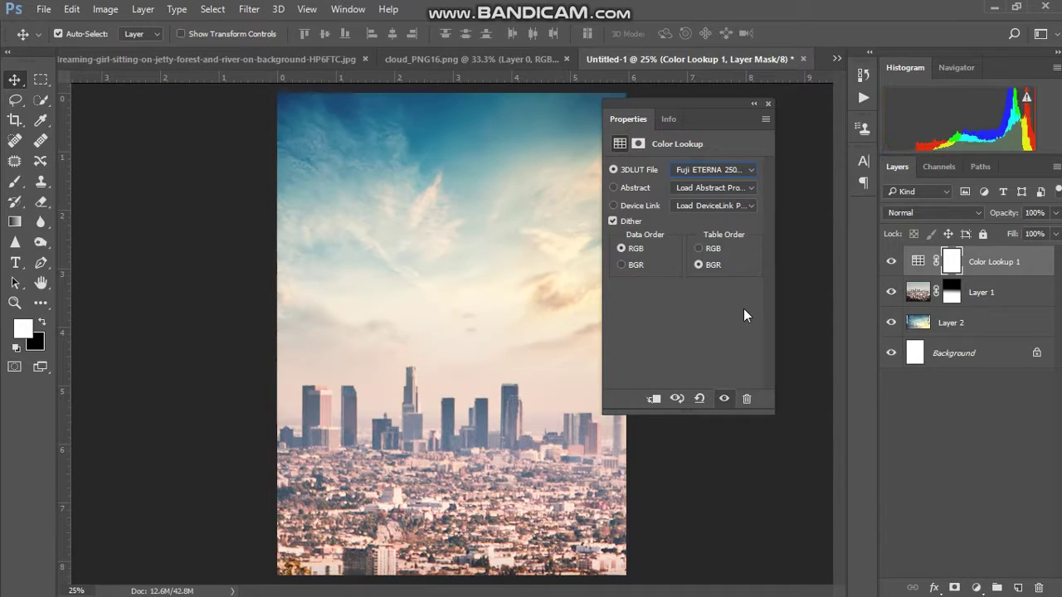
key("Down")
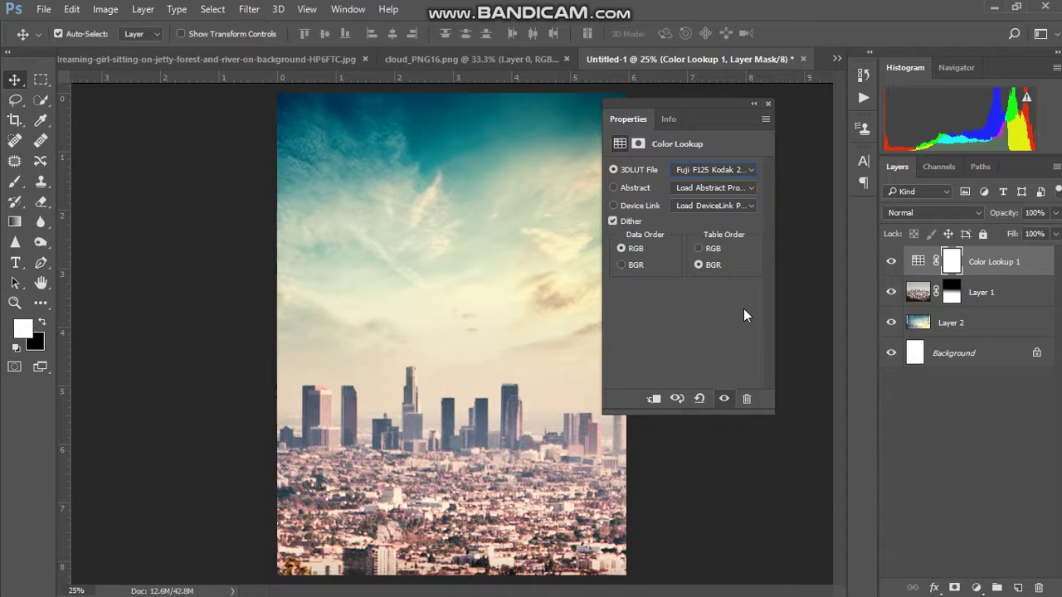
key("Down")
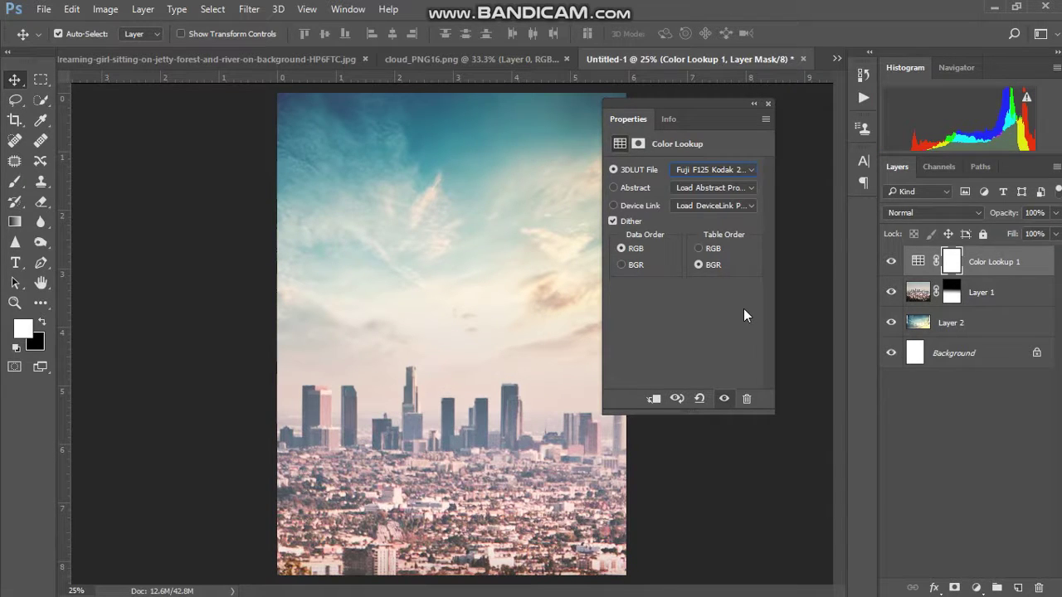
left_click(768, 105)
left_click_drag(1013, 215, 993, 219)
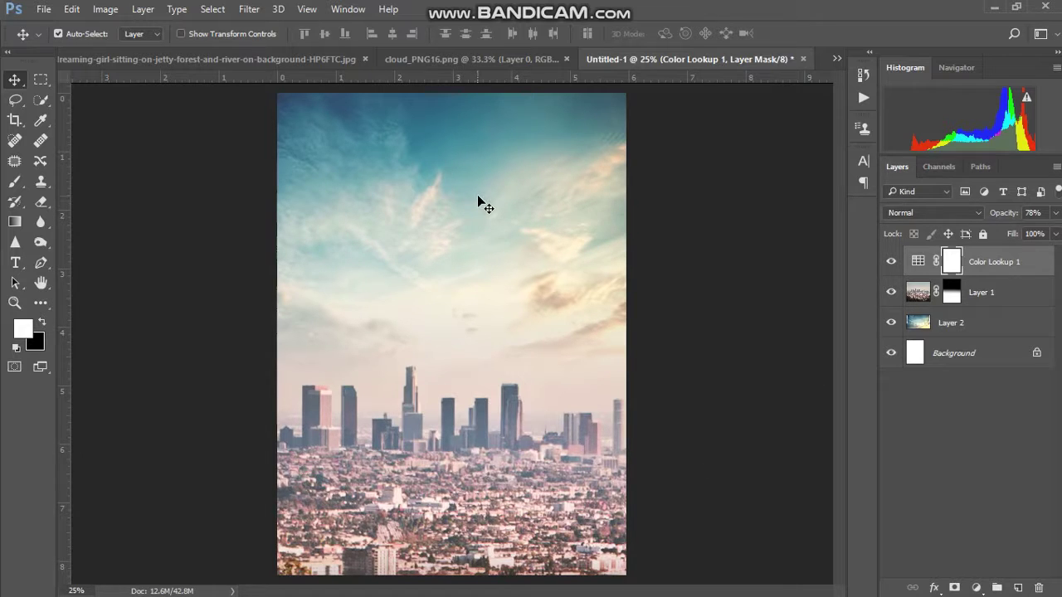
Step: Copy the cloud into Untitled-1 as Layer 3, close its document, and place it over the skyline
left_click(487, 60)
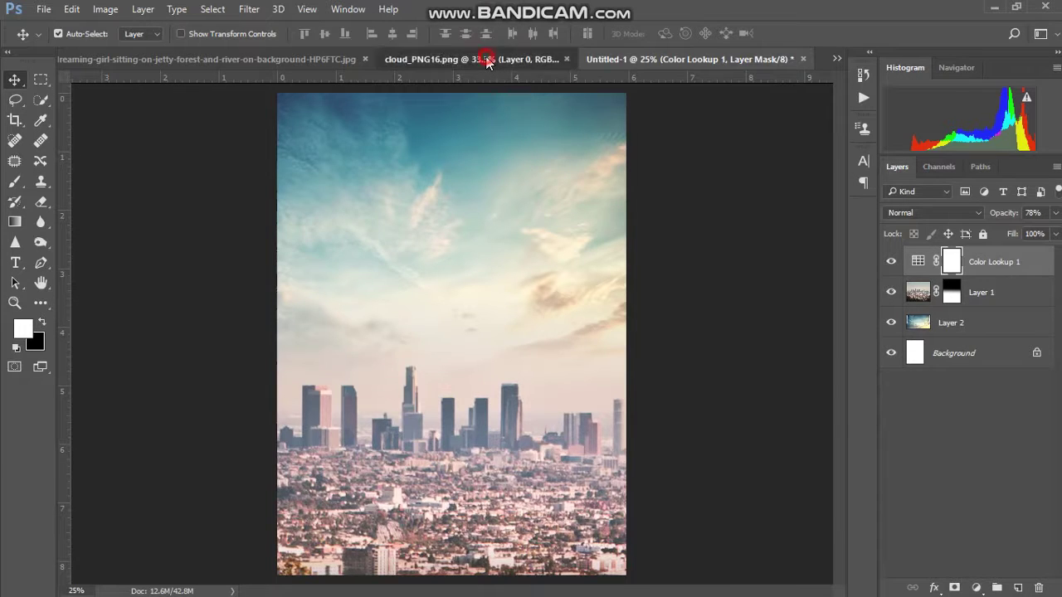
mouse_move(494, 295)
left_mouse_down()
mouse_move(675, 64)
mouse_move(445, 305)
left_mouse_up()
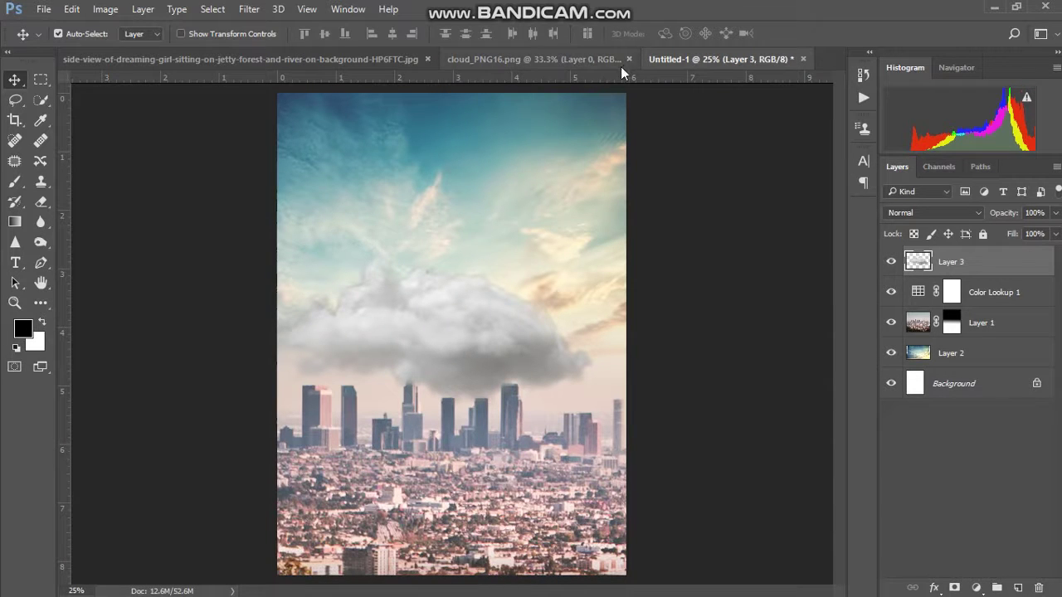
left_click(629, 60)
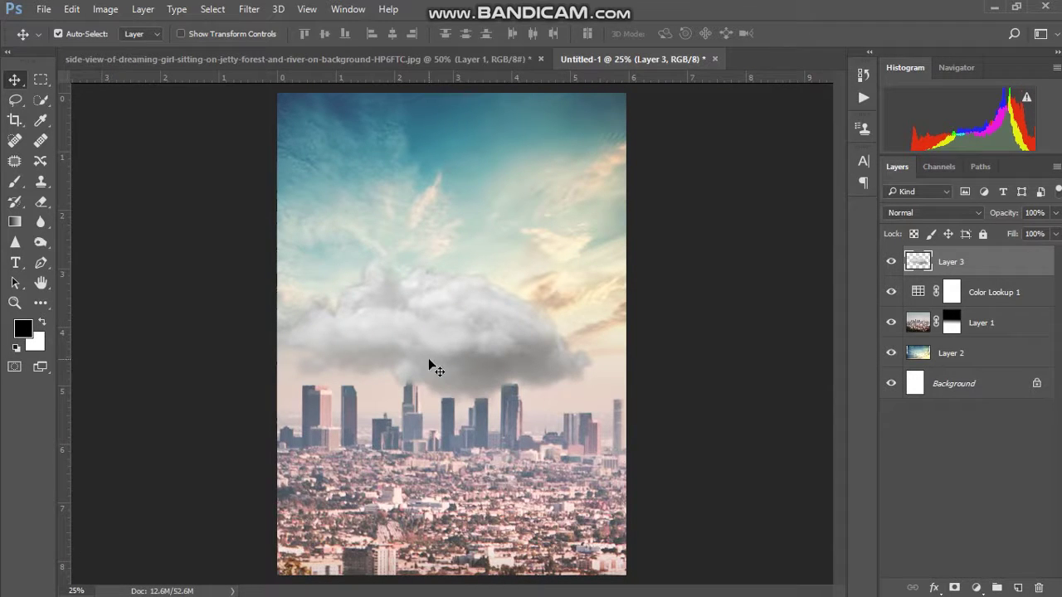
left_click_drag(429, 362, 458, 388)
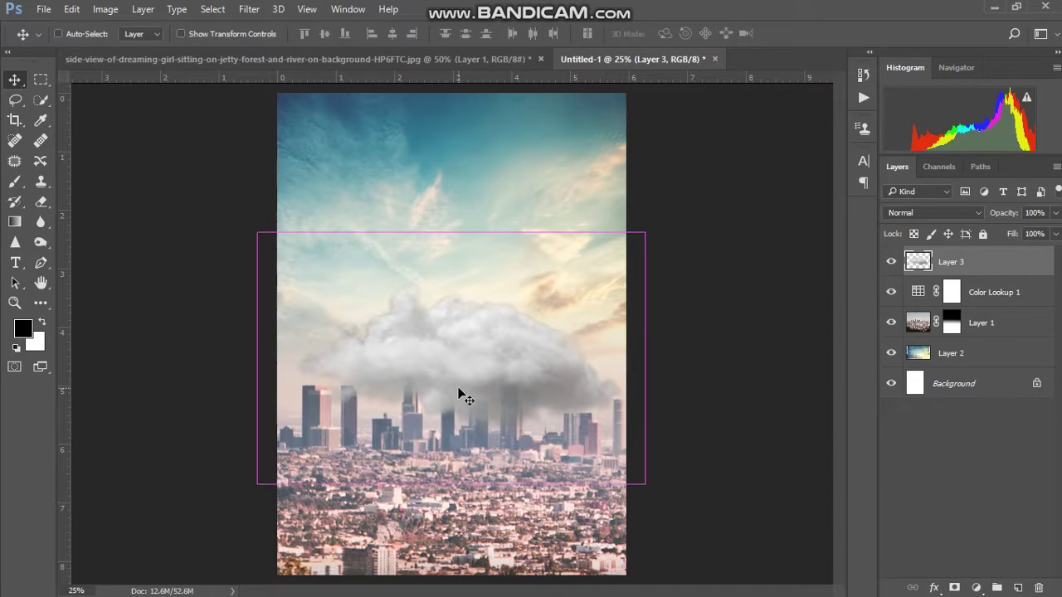
Step: Scale the cloud to about 84% by 85%, flip it horizontally, and rotate it 8.84°
key("ctrl+t")
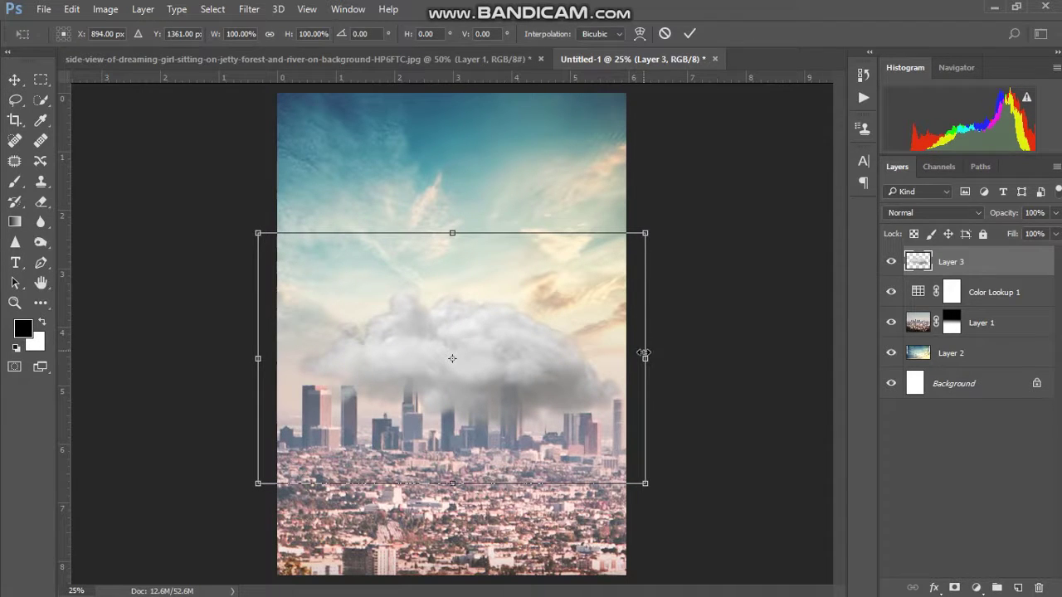
left_click_drag(645, 233, 585, 271)
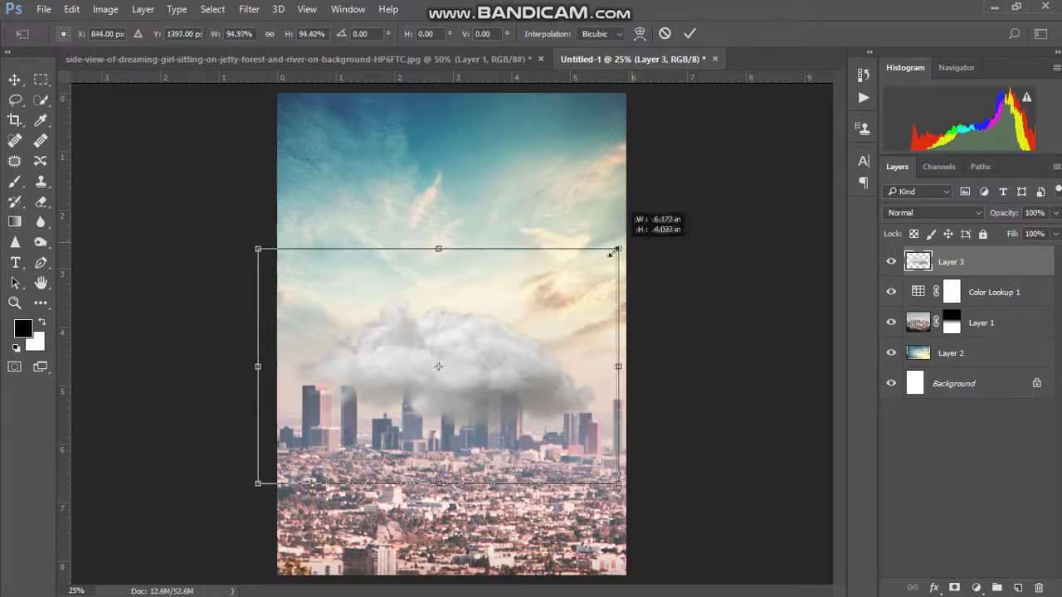
right_click(495, 368)
left_click(540, 343)
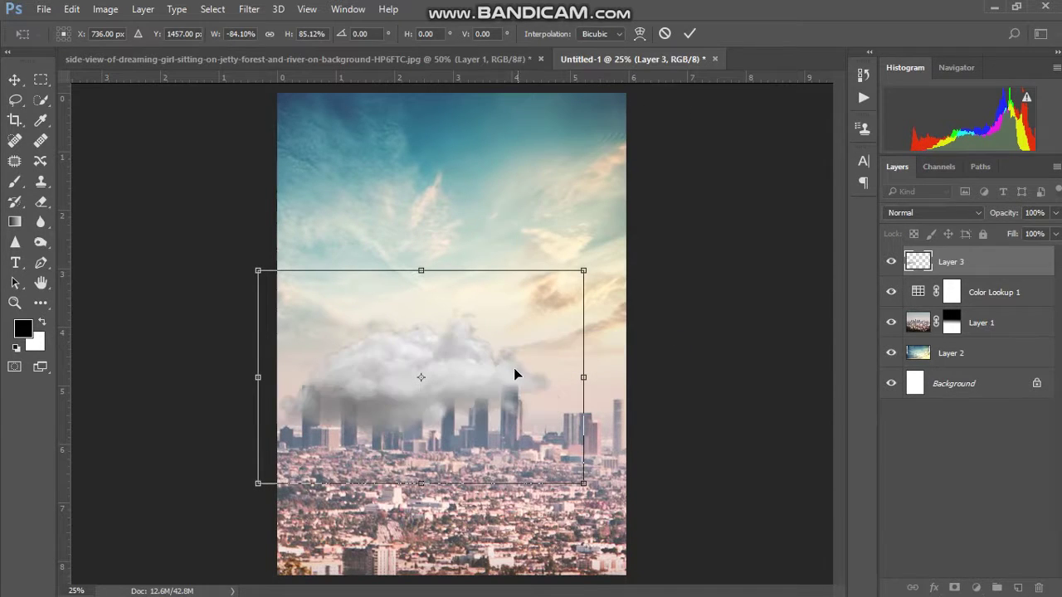
left_click_drag(516, 371, 538, 373)
mouse_move(625, 229)
left_mouse_down()
mouse_move(650, 259)
mouse_move(647, 243)
left_mouse_up()
left_click_drag(478, 332, 487, 337)
left_click_drag(632, 275, 635, 284)
left_click_drag(564, 329, 558, 326)
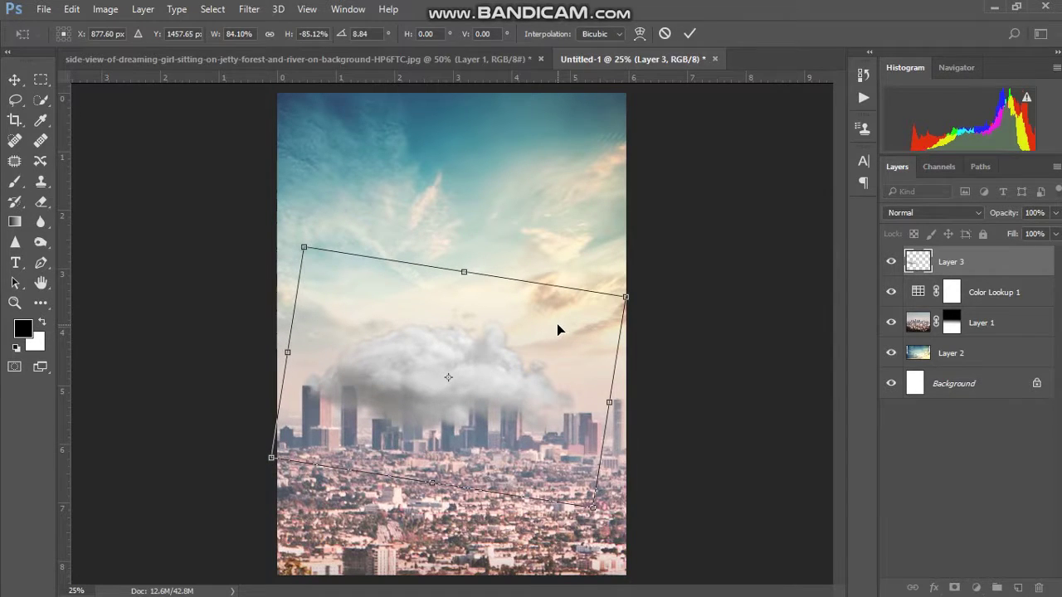
key("Return")
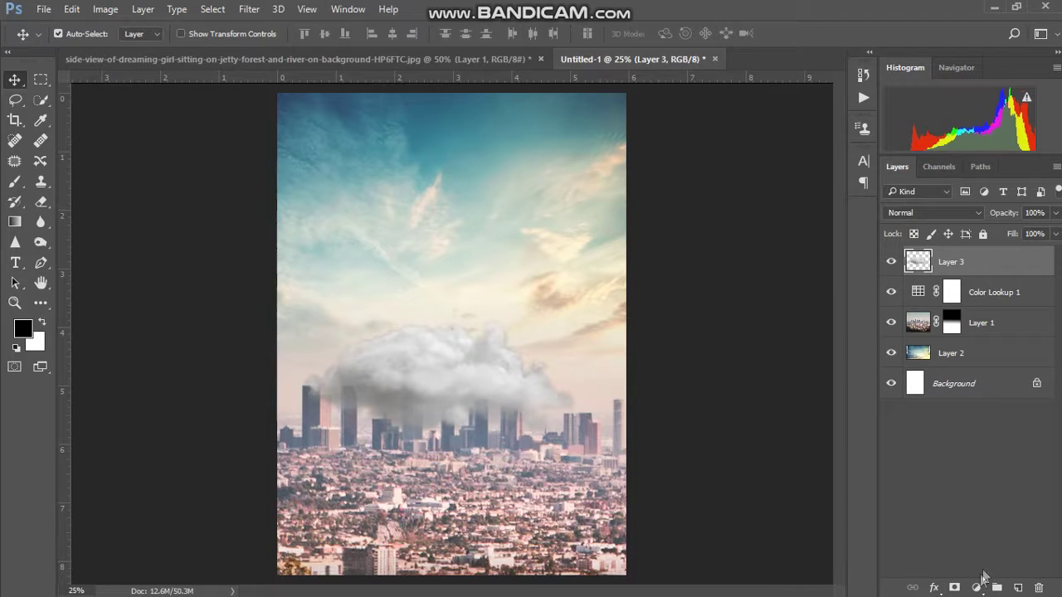
Step: Add a Curves adjustment clipped to the cloud, pulling the white point in to brighten highlights
left_click(977, 586)
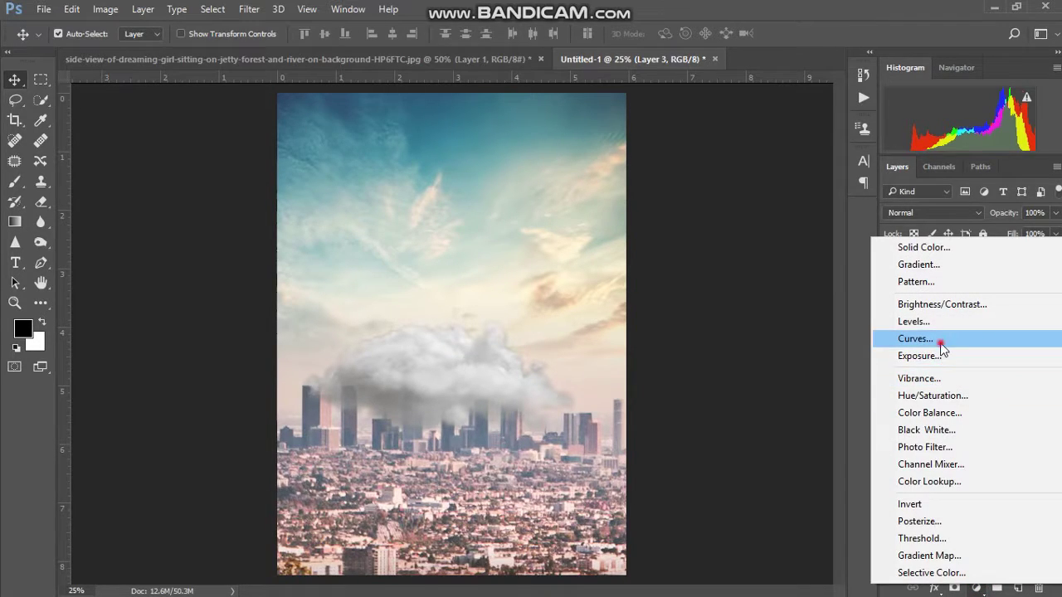
left_click(915, 338)
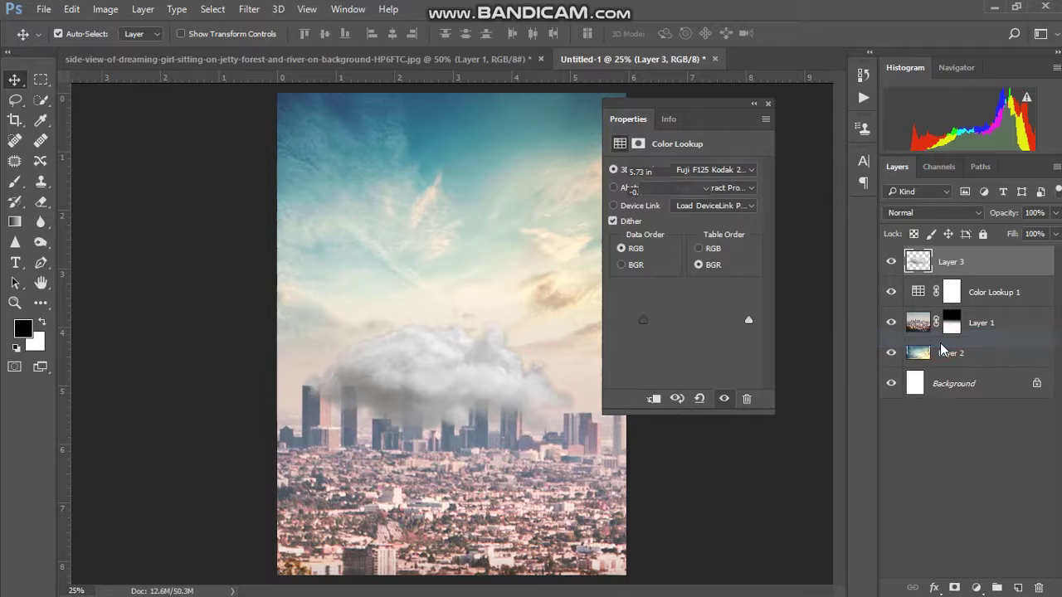
left_click(653, 399)
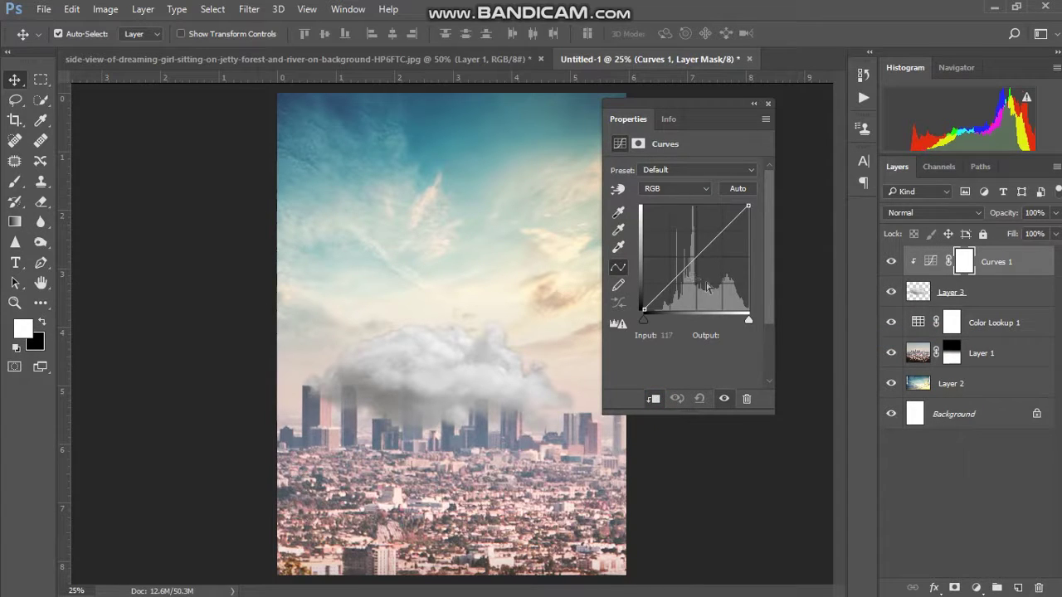
left_click_drag(750, 321, 739, 318)
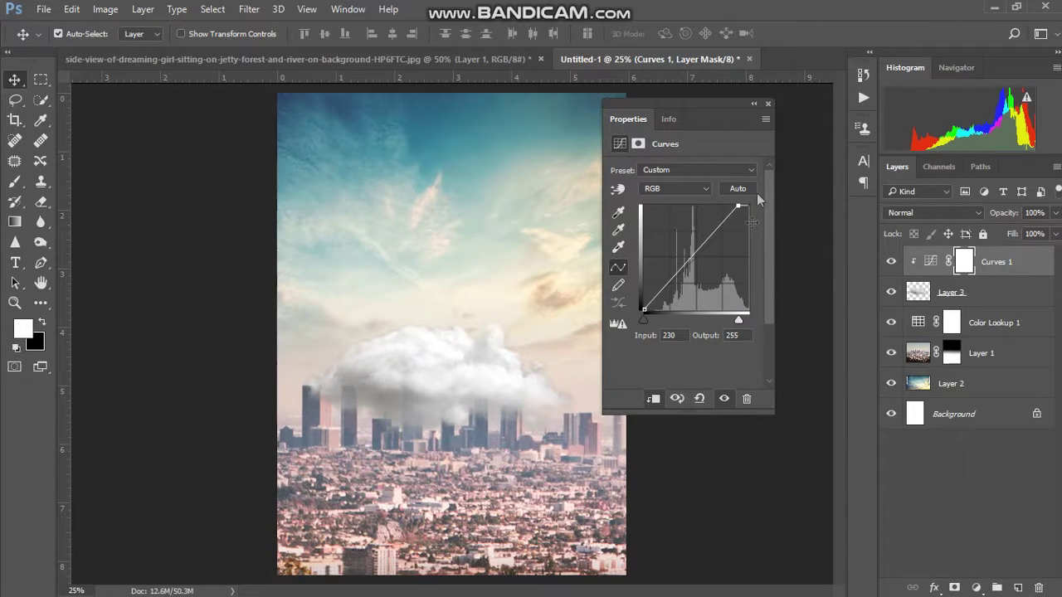
left_click(755, 105)
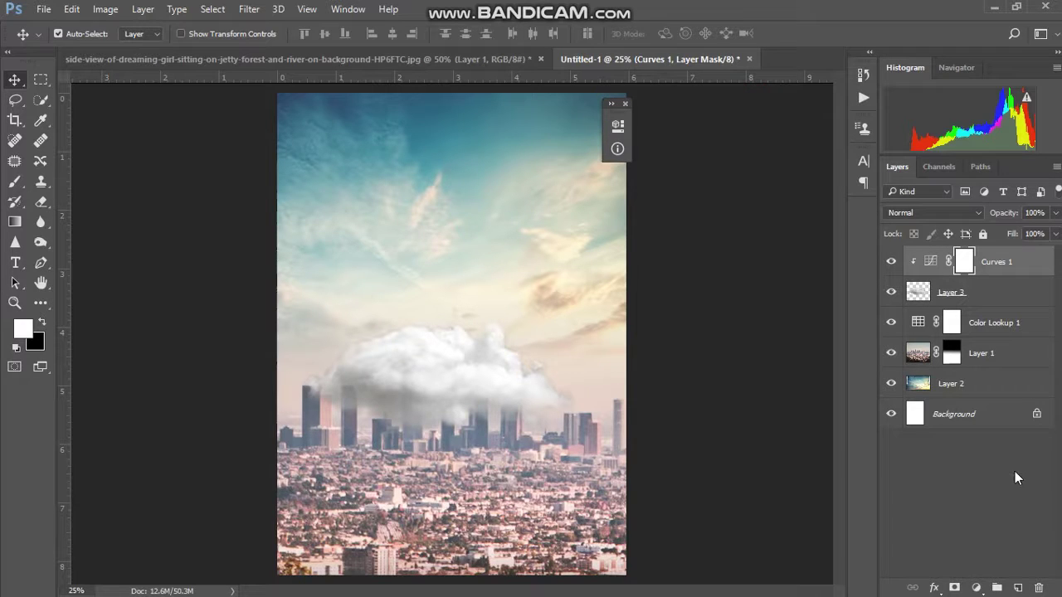
Step: Add a clipped Levels adjustment to the cloud, adjust output and midtone sliders, and lower its opacity
left_click(975, 588)
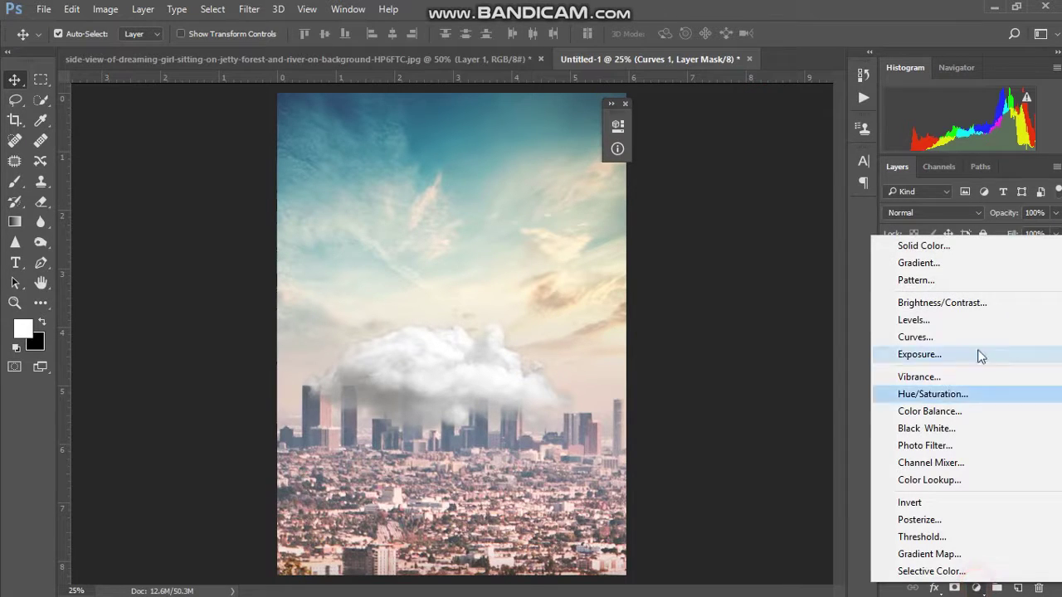
left_click(906, 321)
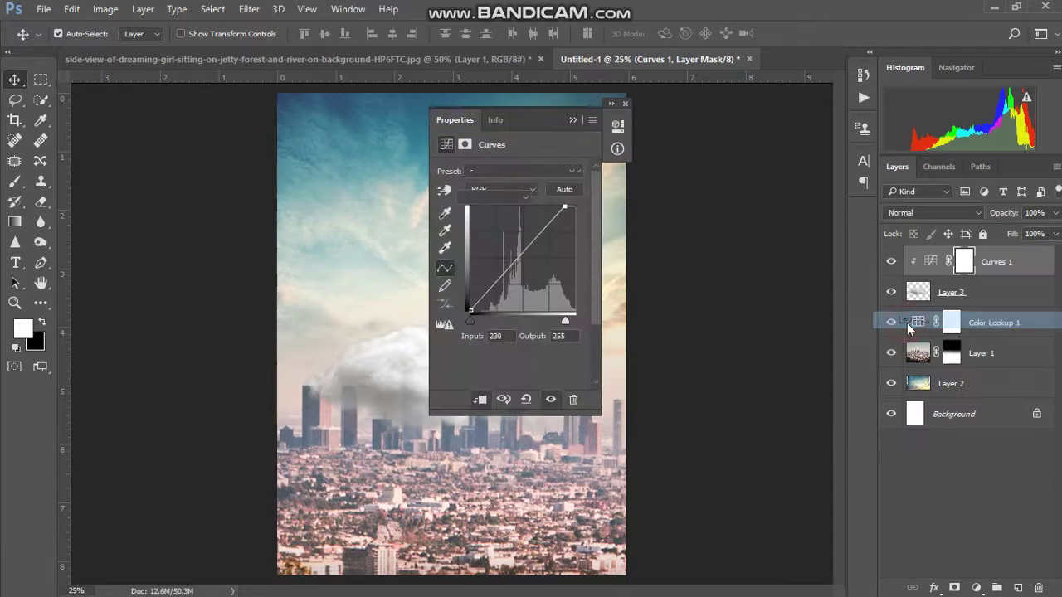
left_click(480, 401)
left_click_drag(551, 125, 743, 116)
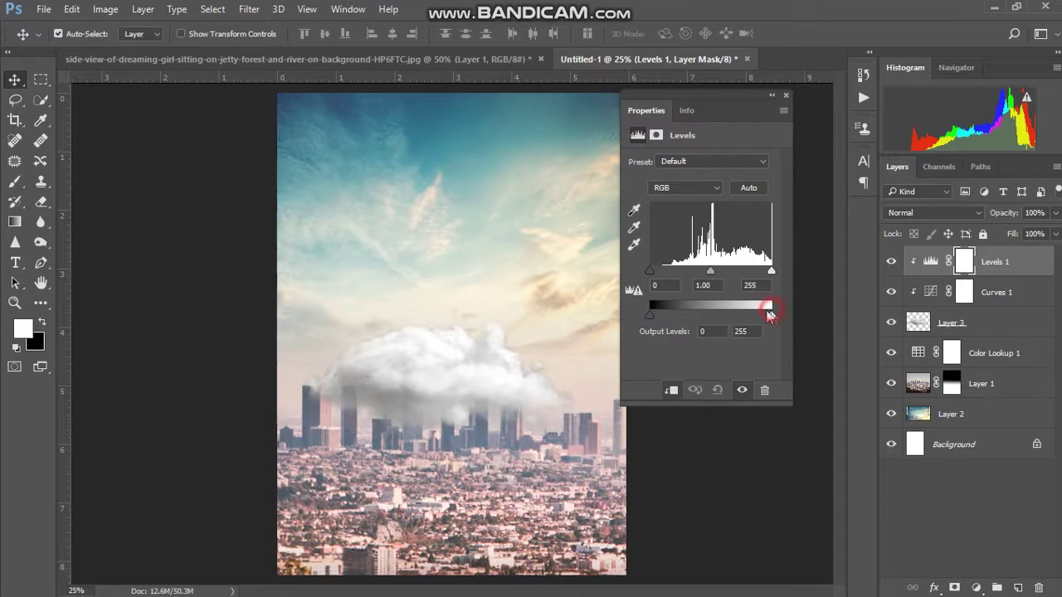
mouse_move(771, 318)
left_mouse_down()
mouse_move(711, 319)
mouse_move(777, 326)
left_mouse_up()
mouse_move(652, 319)
left_mouse_down()
mouse_move(713, 310)
mouse_move(651, 309)
left_mouse_up()
mouse_move(772, 315)
left_mouse_down()
mouse_move(764, 319)
mouse_move(773, 320)
left_mouse_up()
left_click_drag(714, 276, 729, 277)
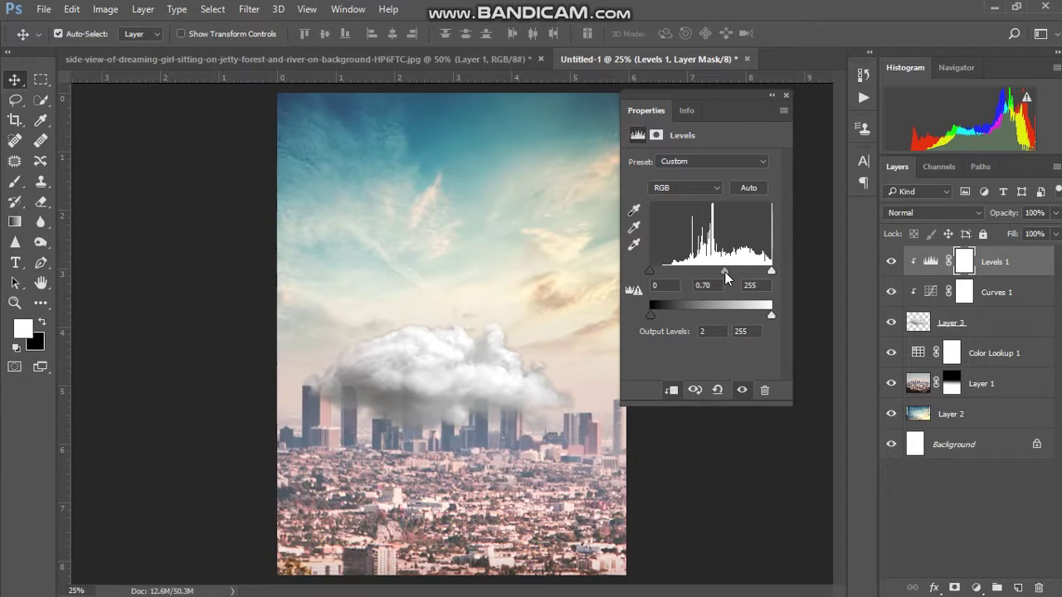
left_click(786, 97)
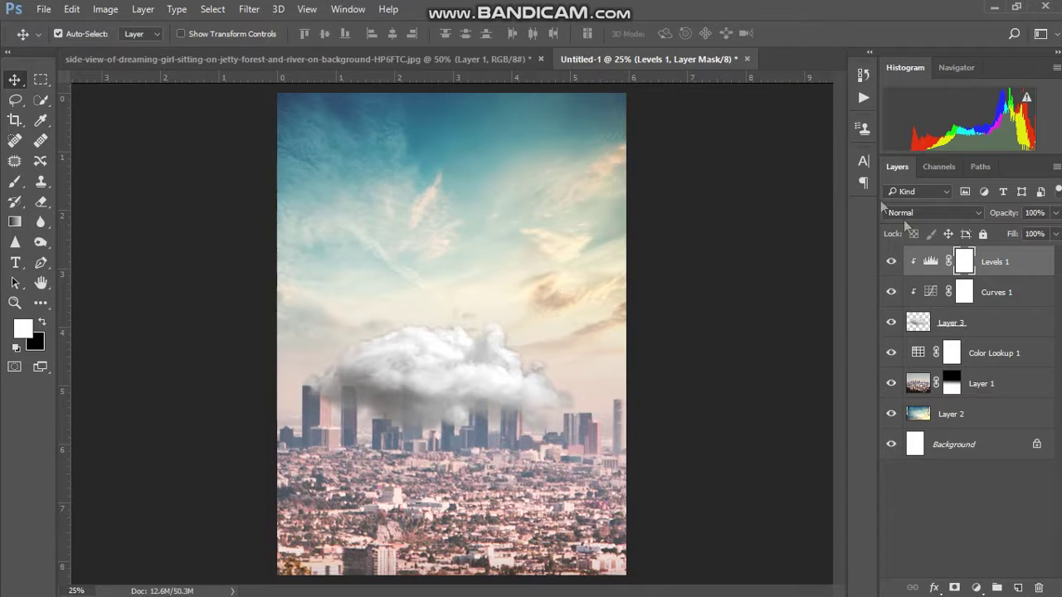
left_click(1008, 216)
Step: Drag the girl layer into Untitled-1 and flip her horizontally
key("Return")
left_click(458, 59)
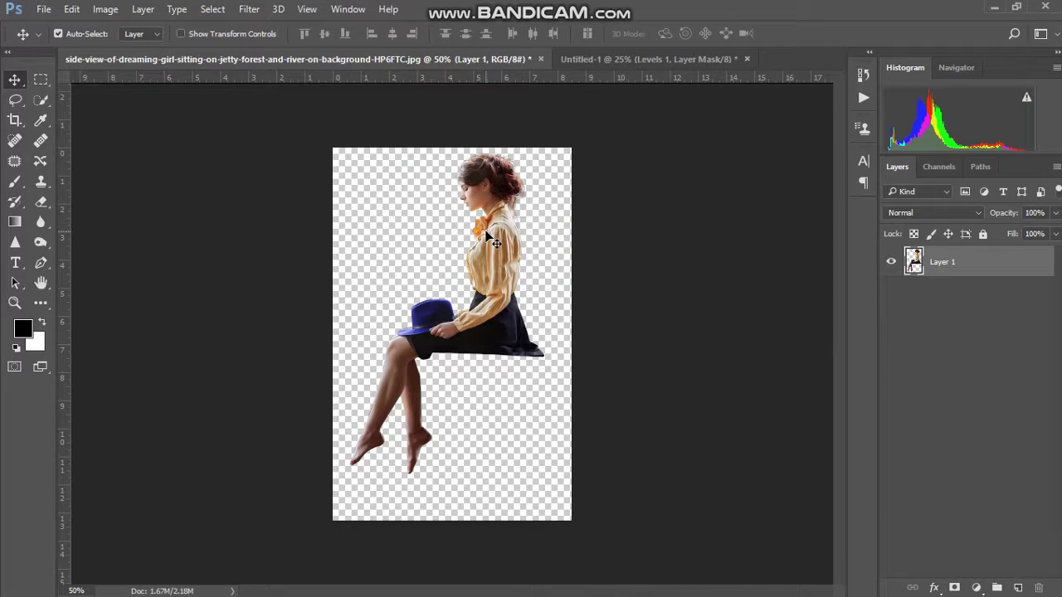
mouse_move(476, 293)
left_mouse_down()
mouse_move(620, 64)
mouse_move(561, 211)
left_mouse_up()
key("ctrl+t")
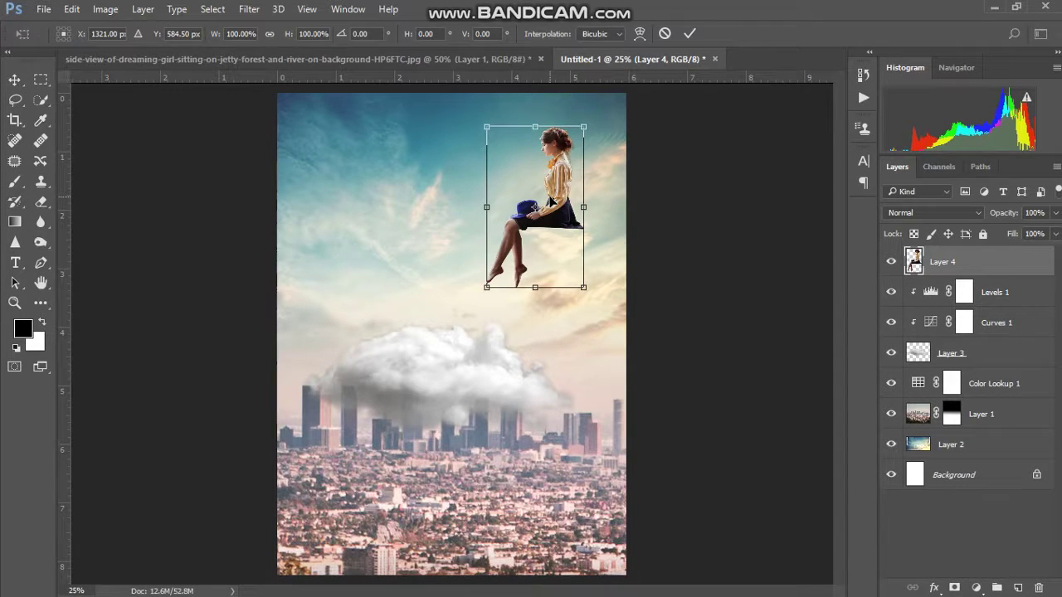
right_click(550, 197)
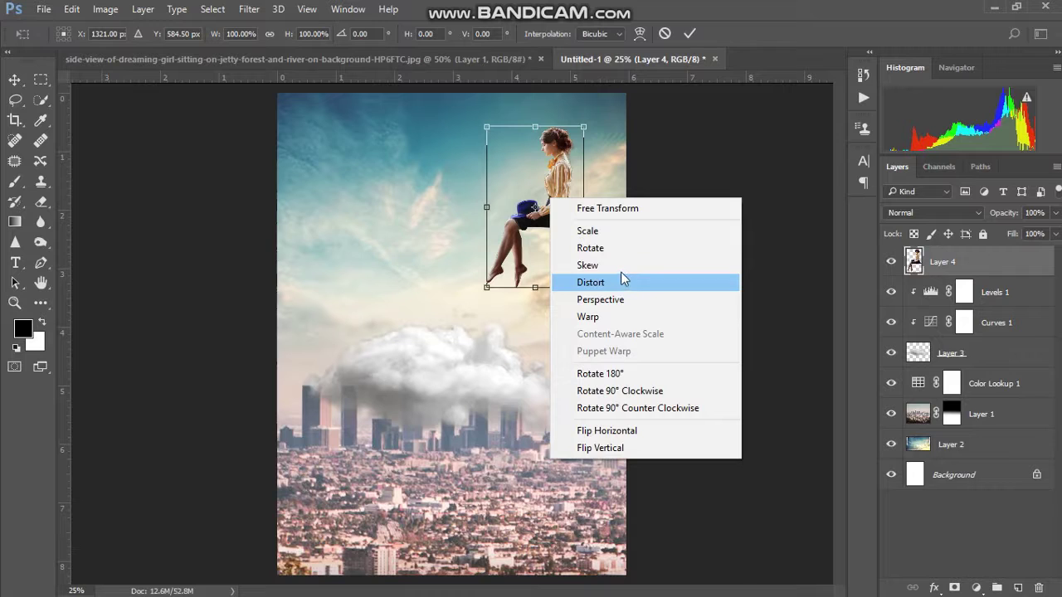
left_click(615, 300)
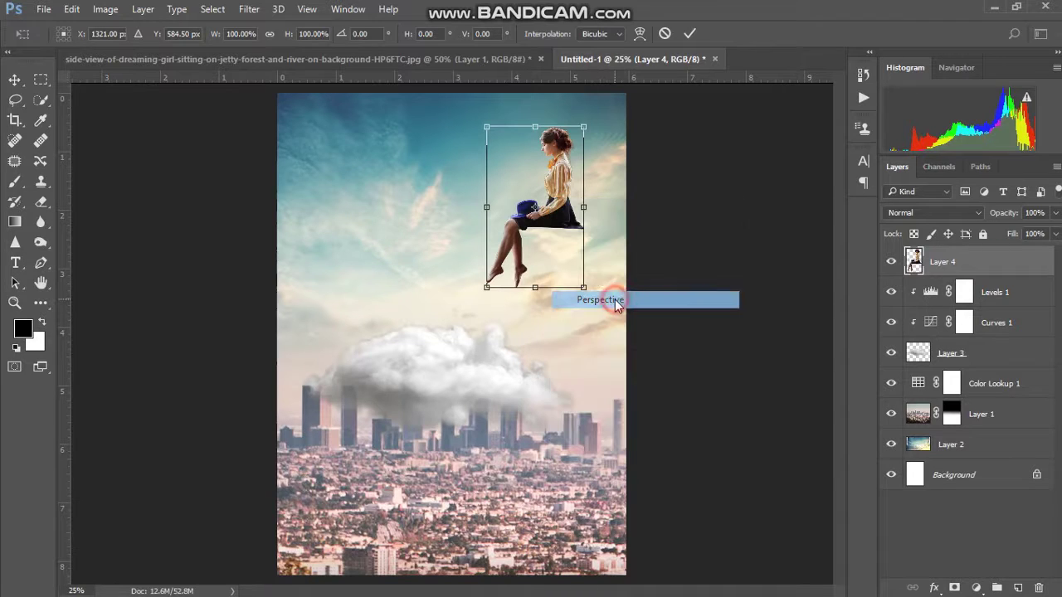
right_click(571, 256)
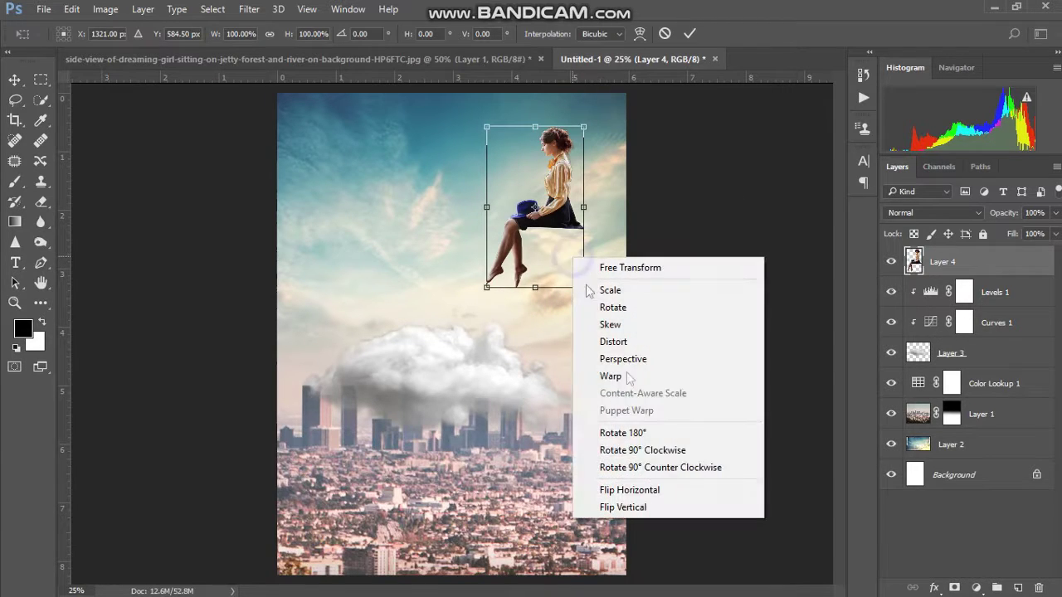
left_click(640, 491)
Step: Enlarge, move and rotate the girl onto the cloud, then set her layer opacity to 37%
mouse_move(548, 273)
left_mouse_down()
mouse_move(554, 362)
mouse_move(539, 391)
left_mouse_up()
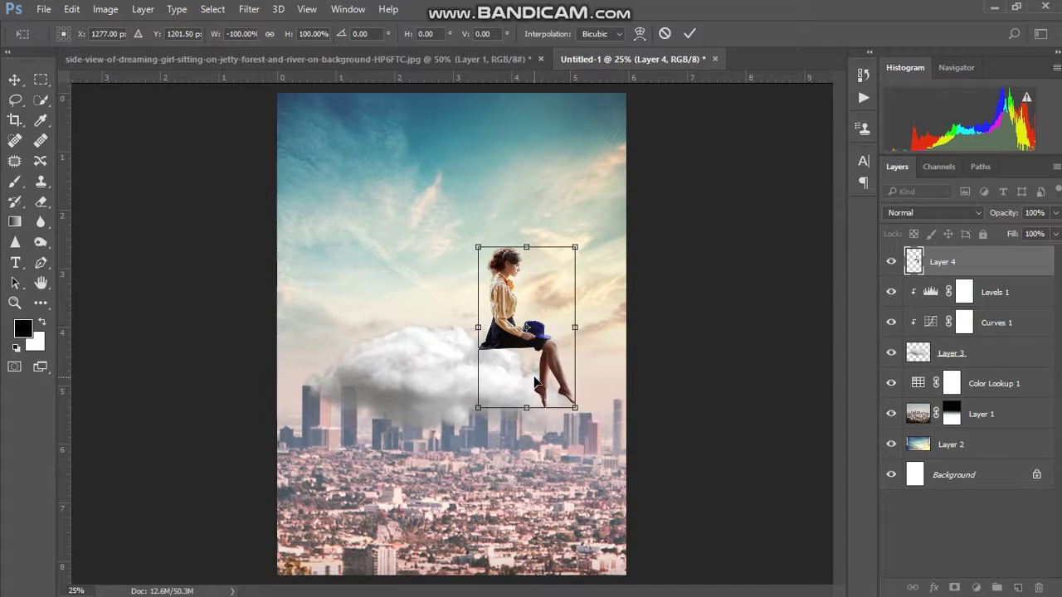
right_click(535, 379)
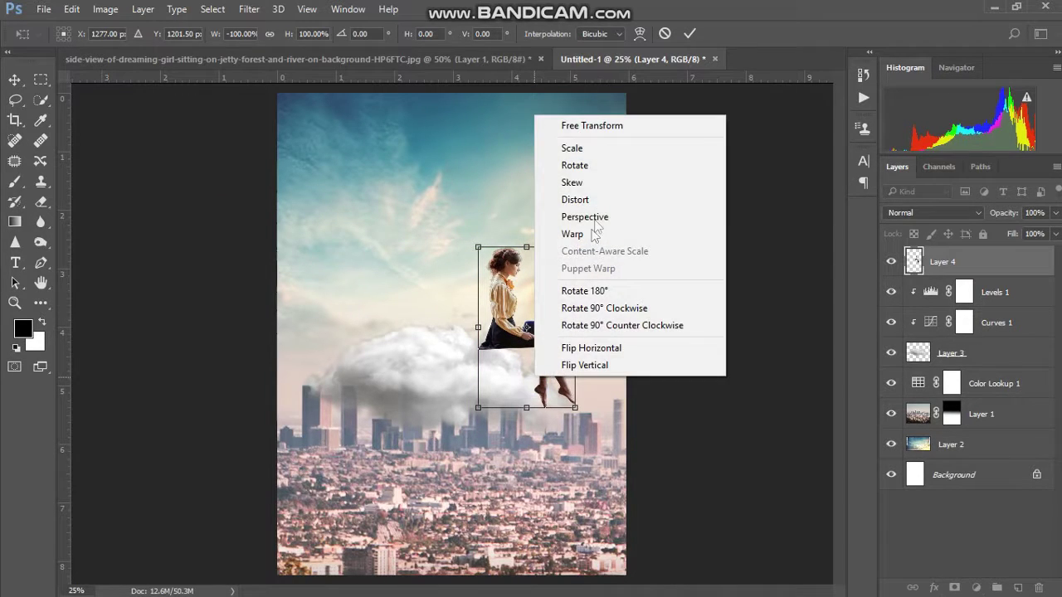
left_click(594, 125)
left_click_drag(575, 246, 625, 179)
left_click_drag(580, 266, 536, 304)
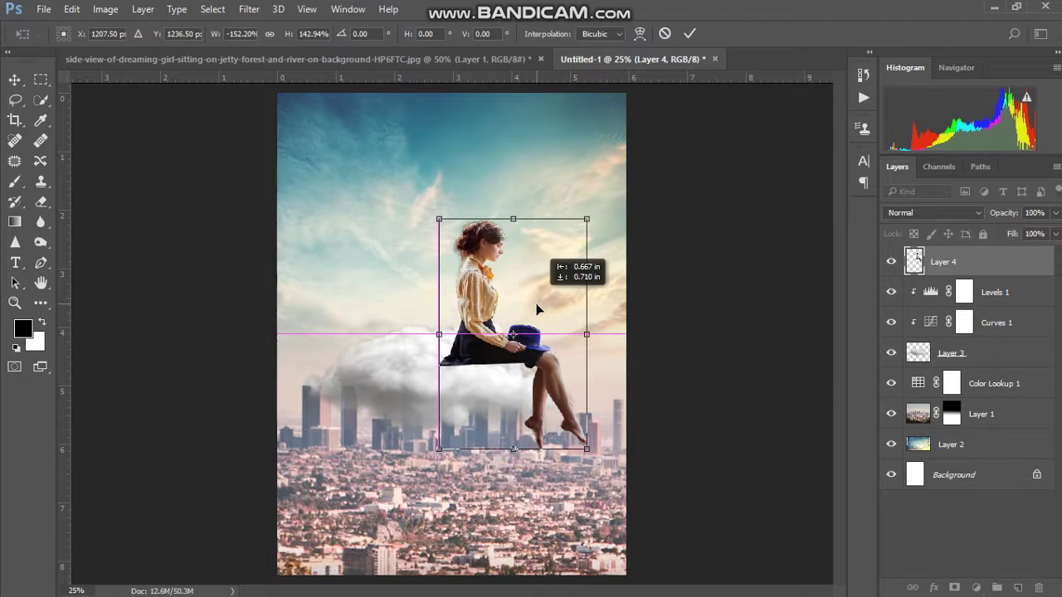
left_click_drag(610, 203, 598, 215)
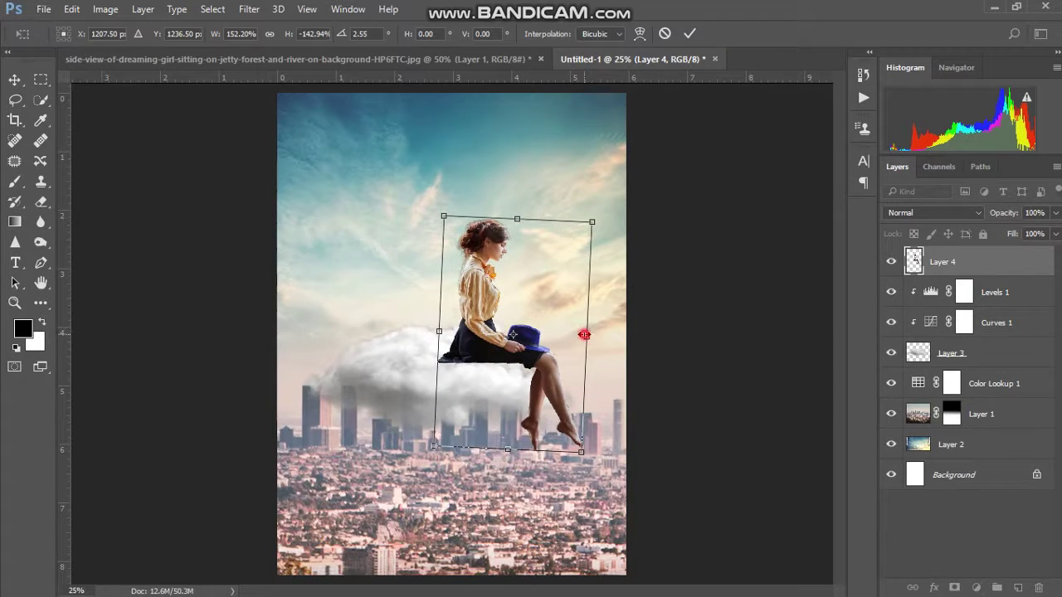
left_click_drag(585, 334, 581, 337)
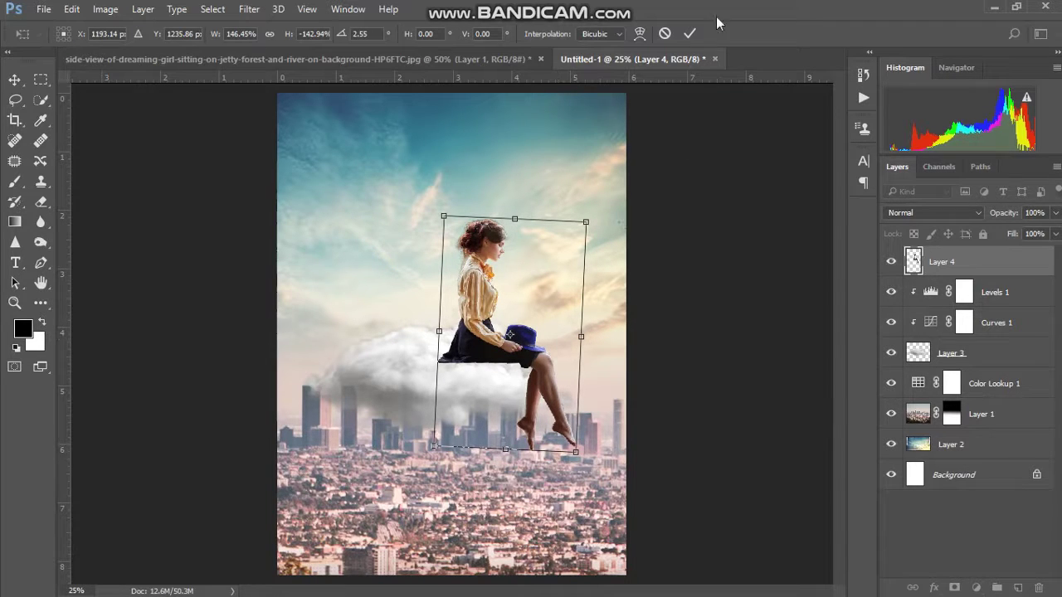
left_click(690, 34)
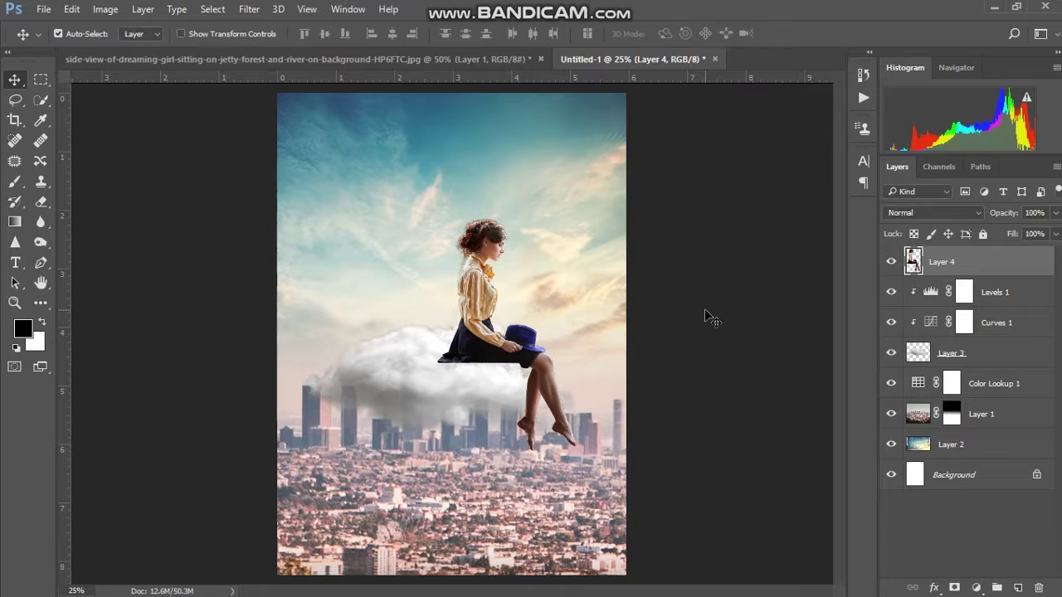
left_click_drag(1013, 214, 963, 217)
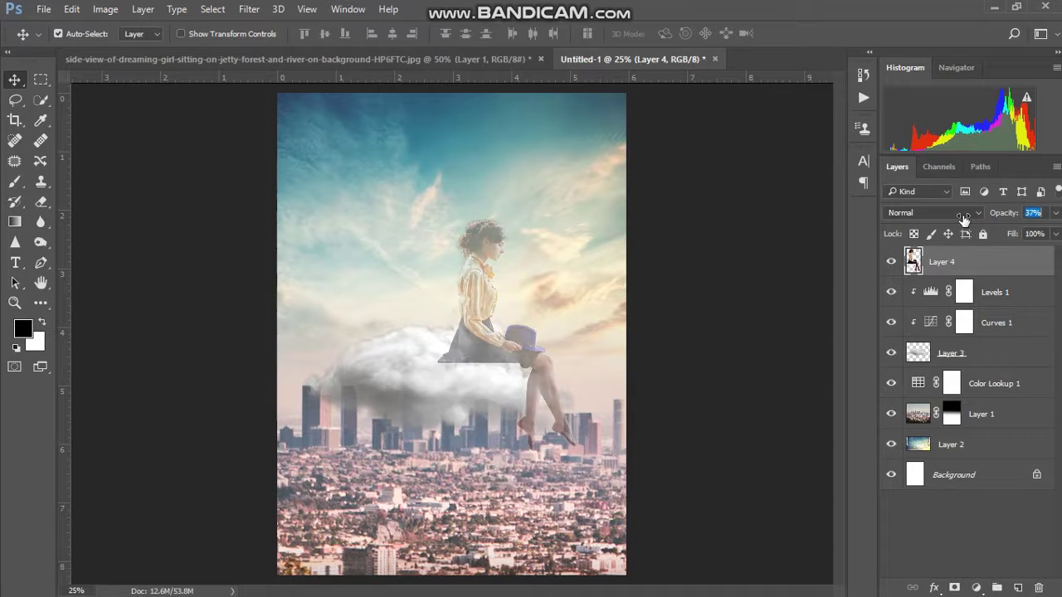
Step: Zoom in on the girl's leg and trace a closed pen path around the background gap beside it
key("z")
left_click(548, 396)
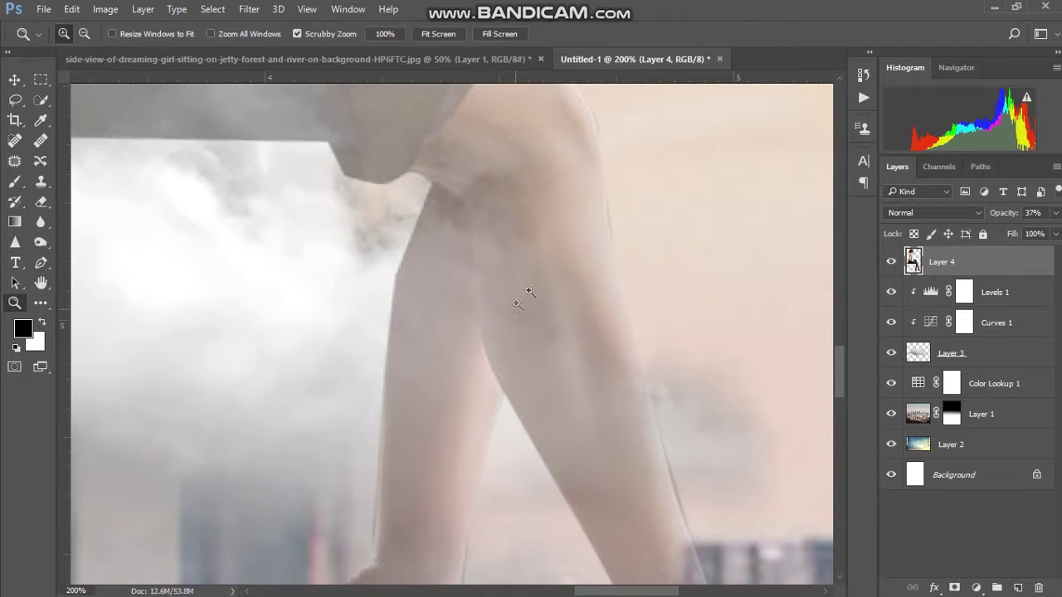
key("p")
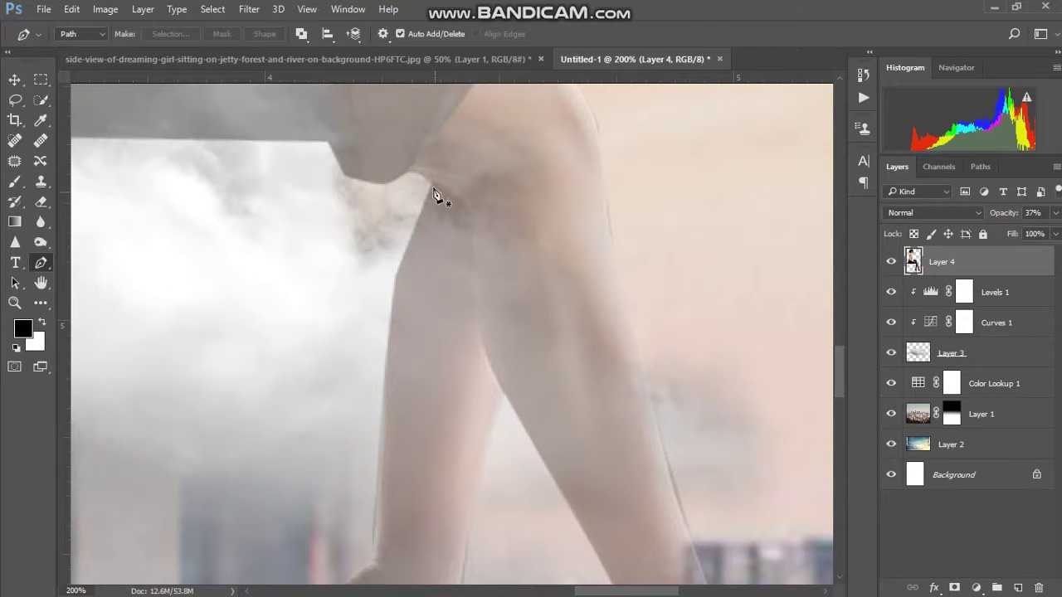
left_click(410, 171)
left_click_drag(469, 218, 474, 250)
left_click(482, 344)
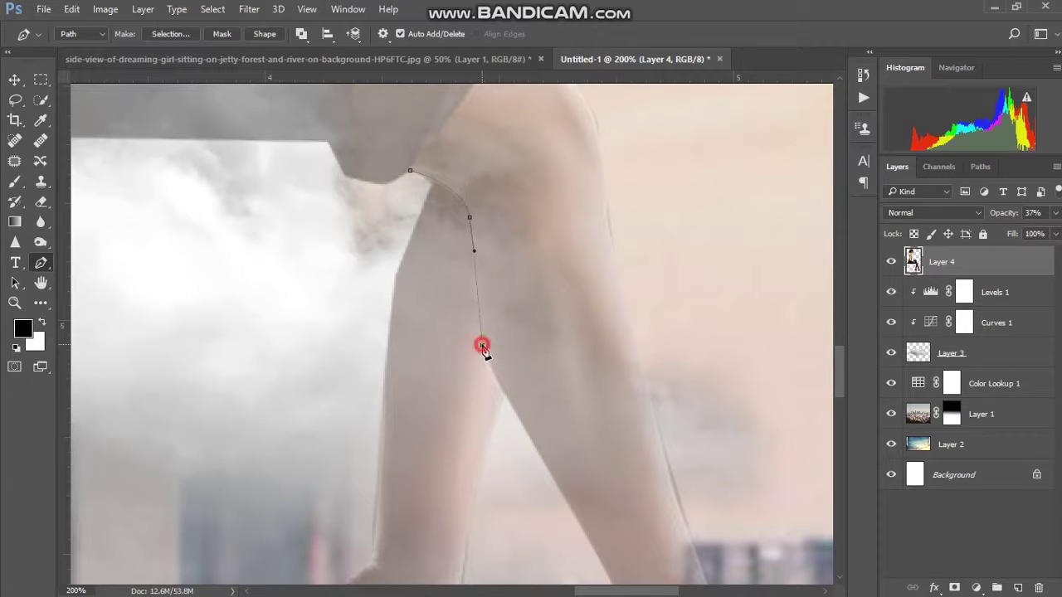
left_click(510, 402)
left_click_drag(842, 394, 842, 414)
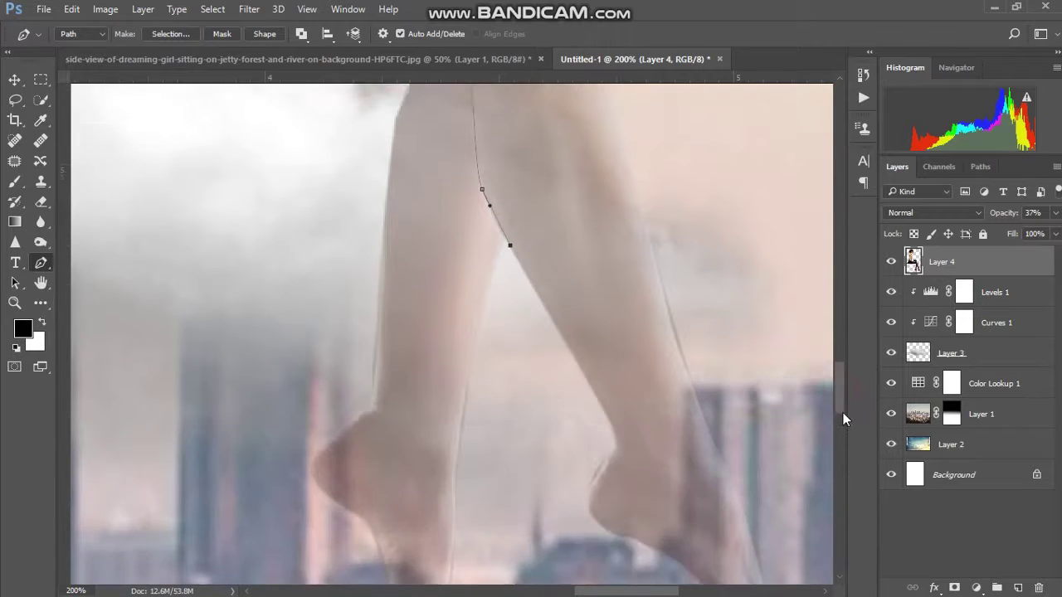
left_click_drag(433, 331, 354, 299)
left_click(344, 271)
left_click_drag(841, 388, 838, 366)
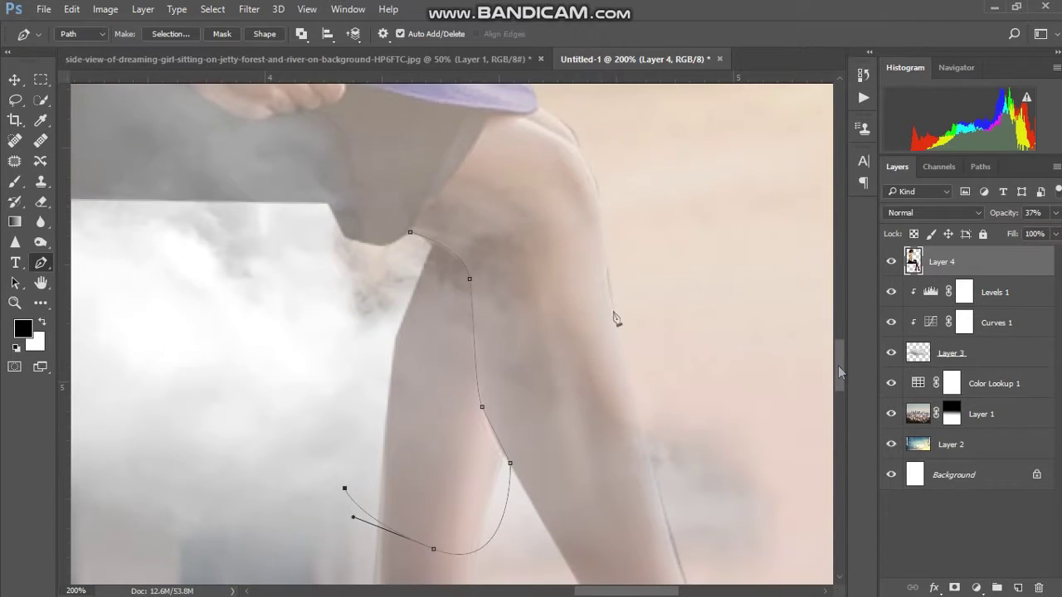
left_click(410, 233)
Step: Turn the path into an unfeathered selection and delete that gap from Layer 4
right_click(462, 389)
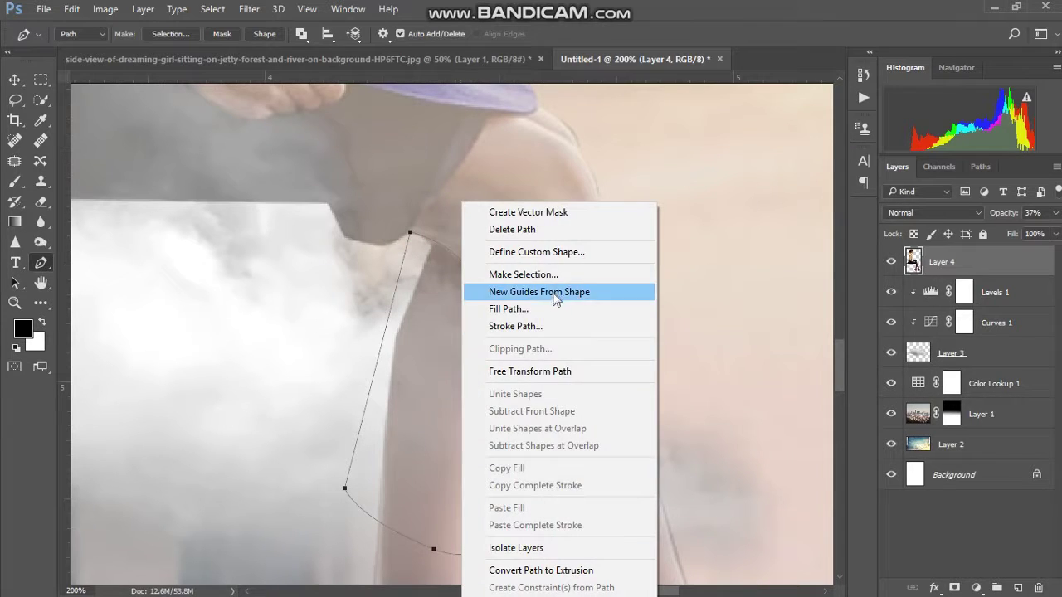
left_click(553, 280)
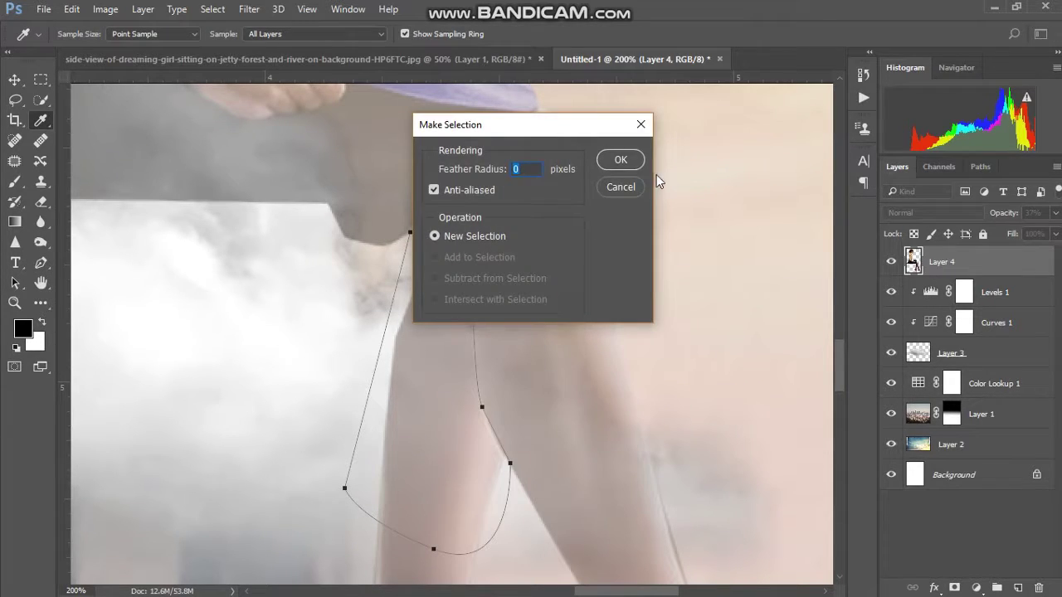
left_click(624, 160)
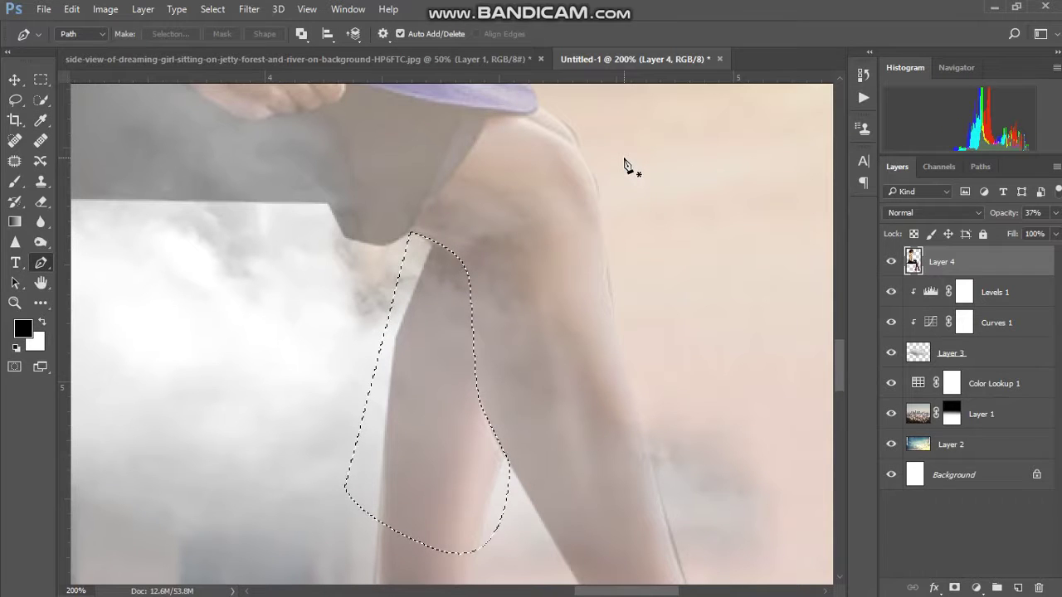
key("Delete")
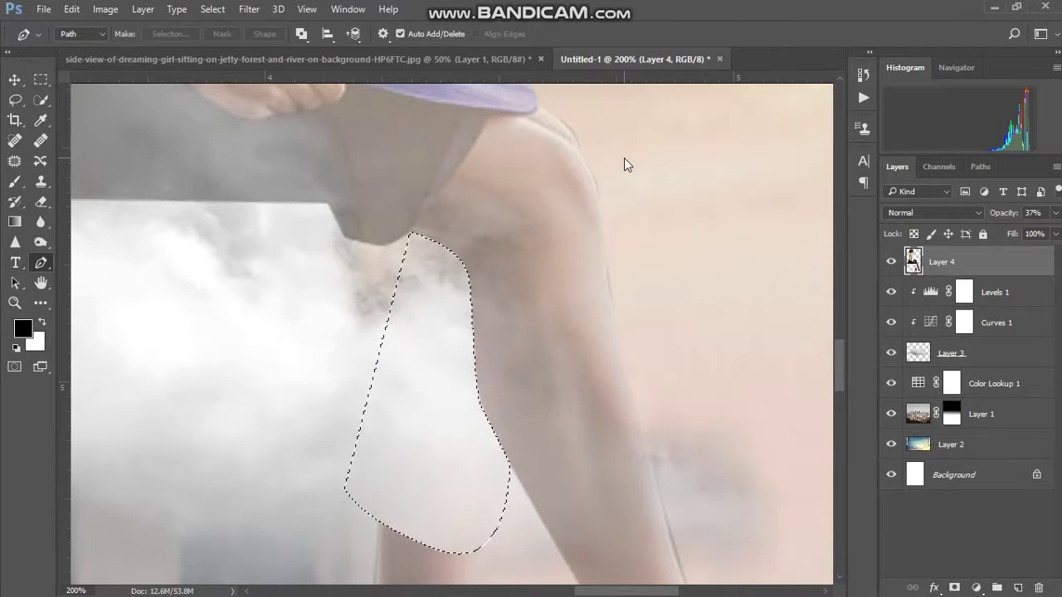
key("ctrl+d")
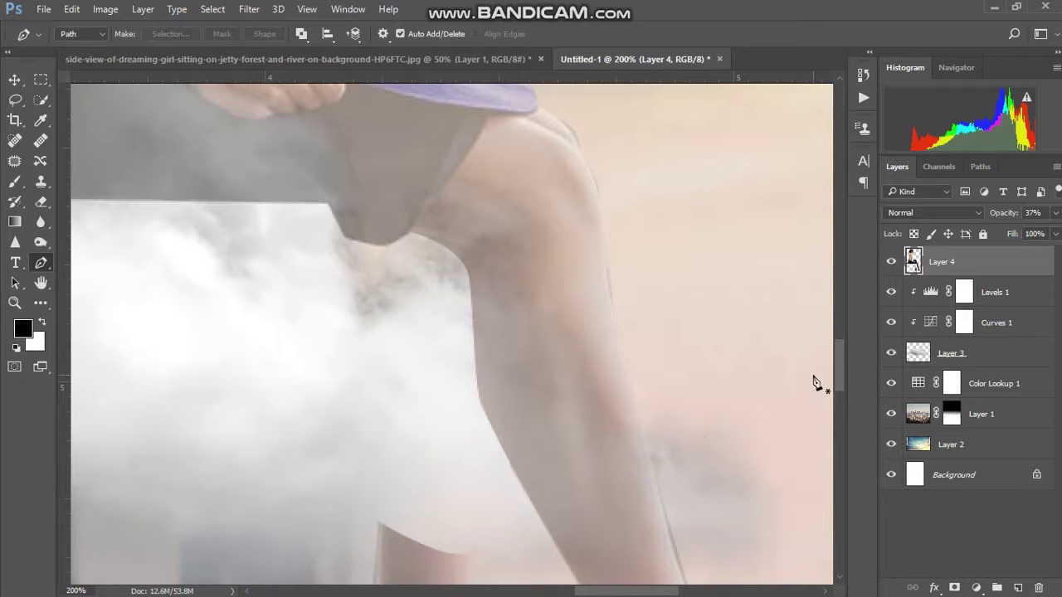
left_click_drag(840, 379, 842, 397)
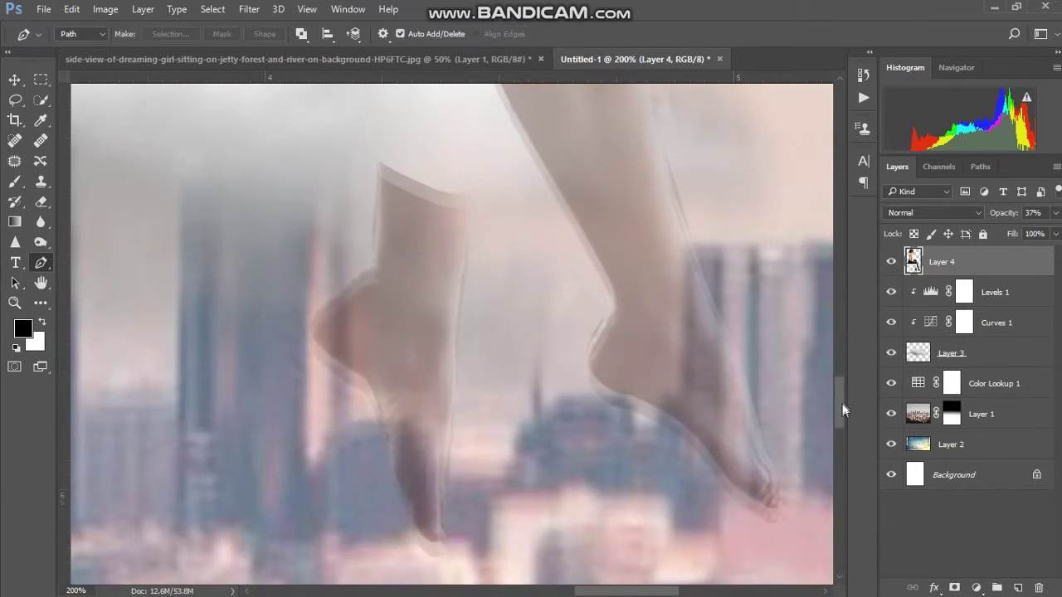
Step: Restore Layer 4 to 100% opacity and pen-trace a closed path across the top of the left calf
key("0")
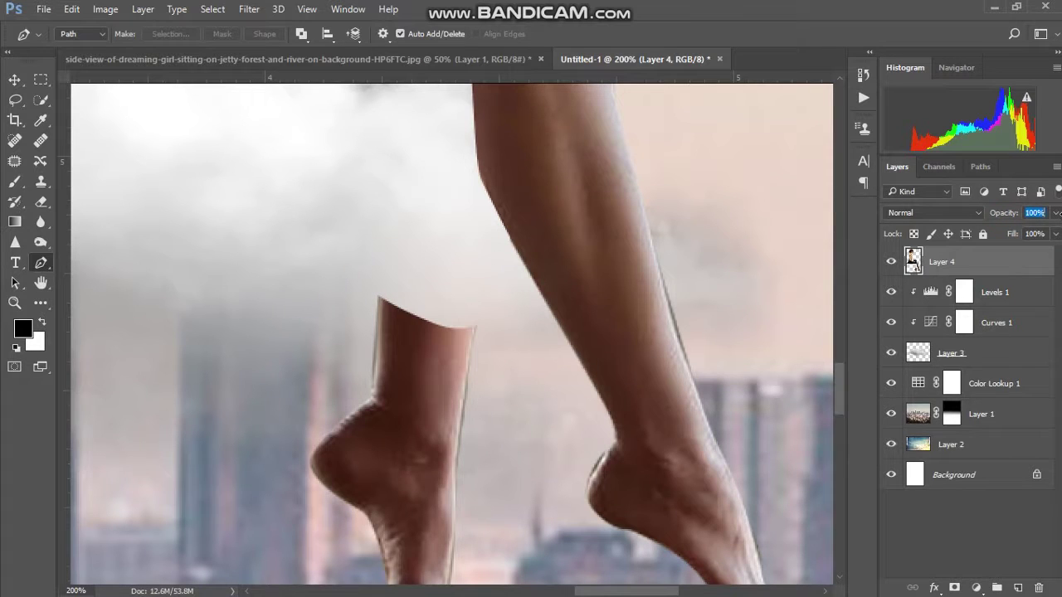
left_click(529, 276)
left_click(561, 431)
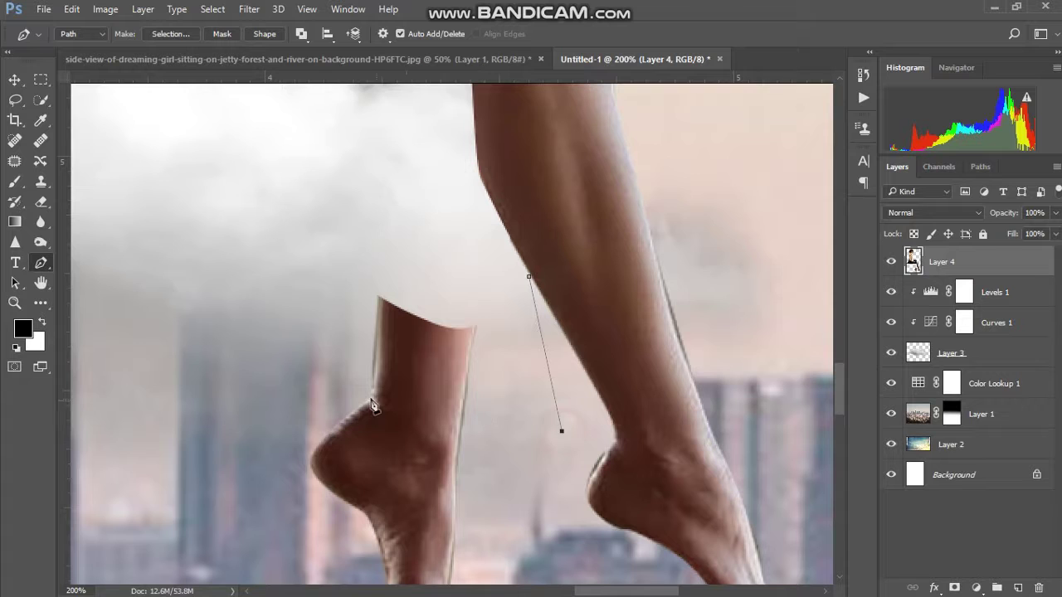
left_click(282, 377)
left_click(224, 242)
left_click(530, 277)
Step: Convert the calf path to an unfeathered selection and ready an 80 px eraser
right_click(469, 322)
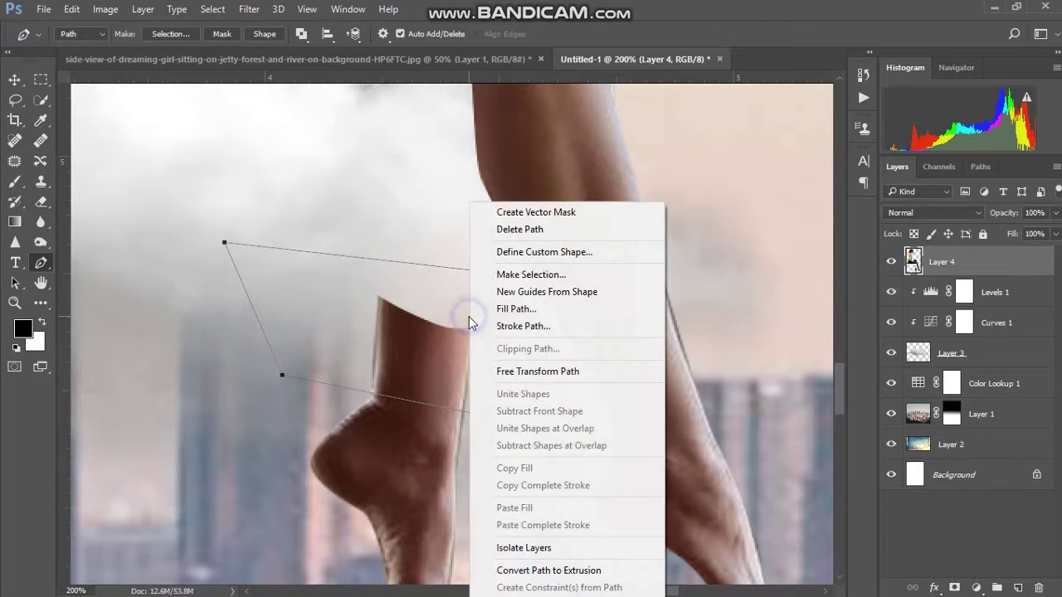
left_click(569, 271)
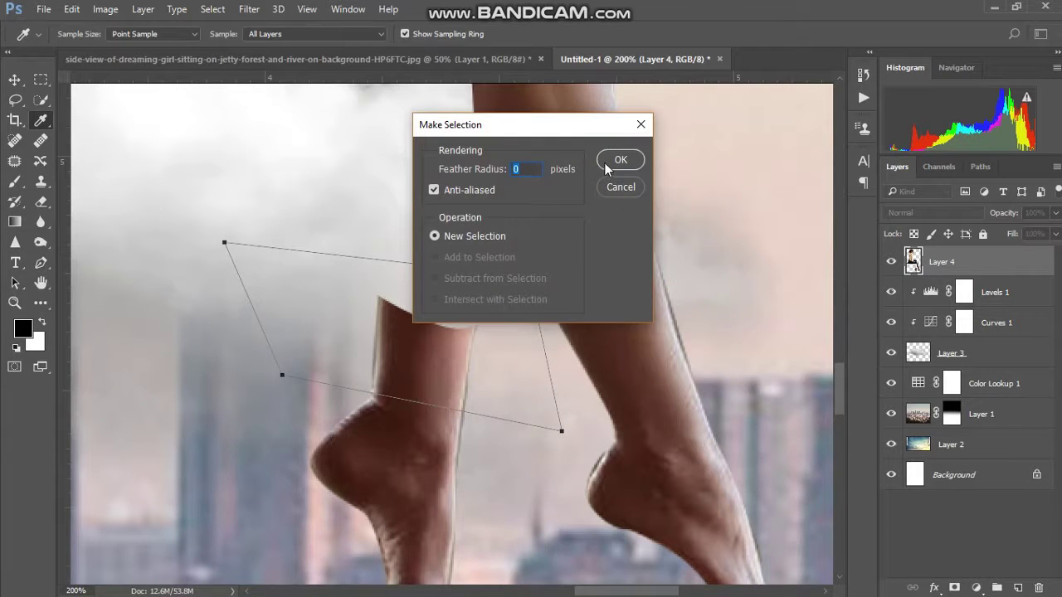
left_click(620, 159)
key("e")
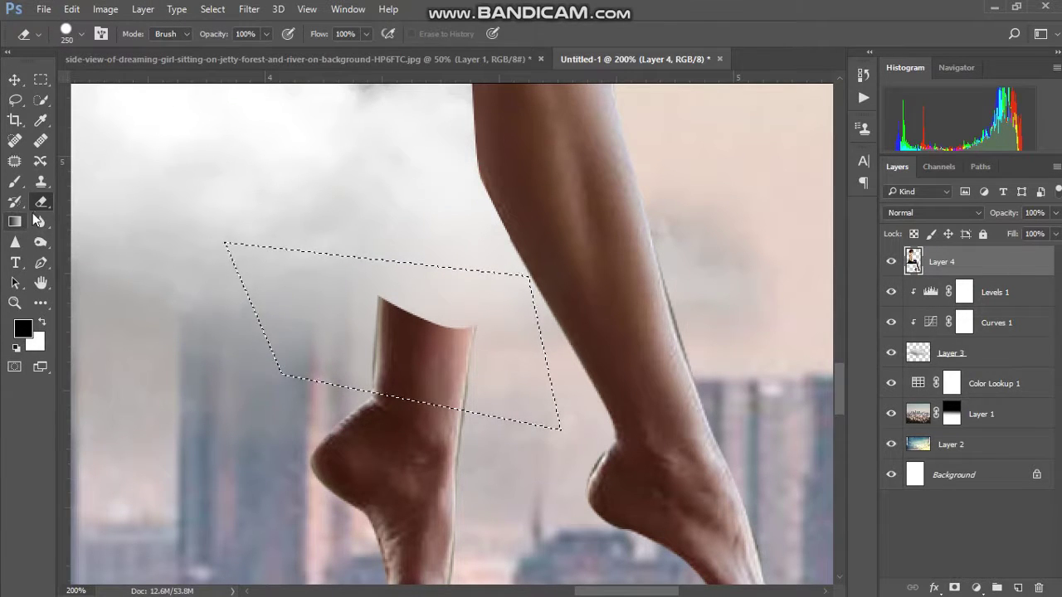
key("bracketleft")
key("bracketleft")
key("bracketleft")
key("bracketleft")
key("bracketleft")
key("bracketleft")
key("bracketleft")
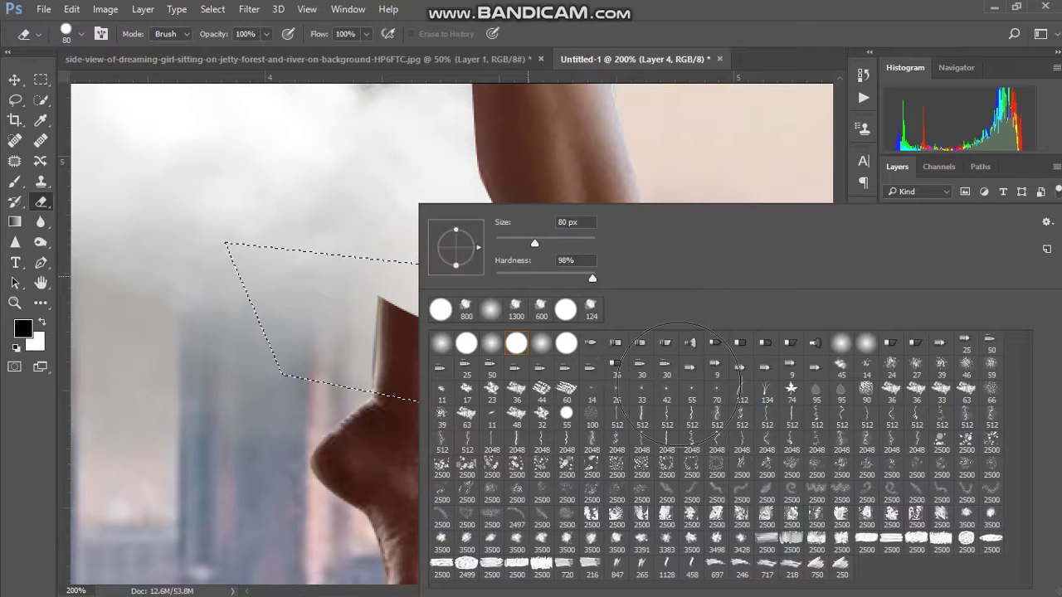
Step: Erase the top of the left calf with the 3500 cloud brush tip
left_click(516, 541)
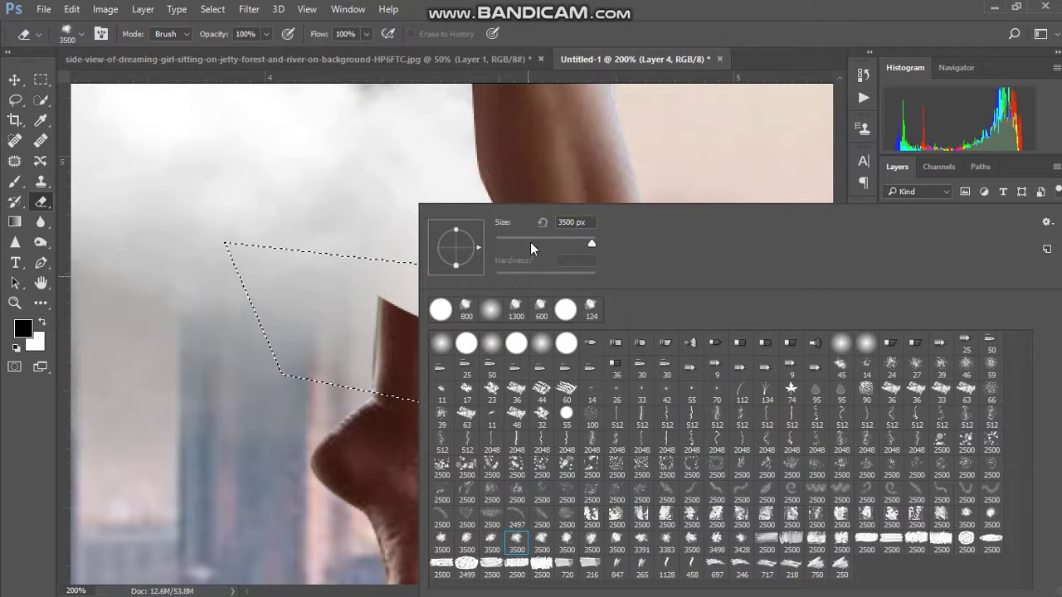
left_click(365, 202)
mouse_move(362, 190)
left_mouse_down()
mouse_move(385, 279)
mouse_move(427, 316)
left_mouse_up()
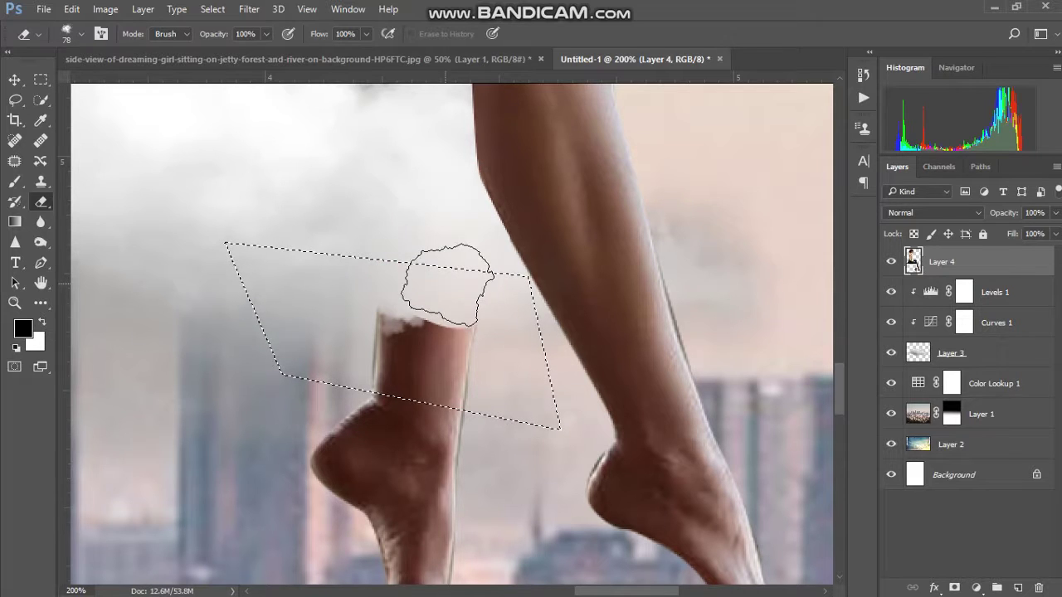
left_click_drag(427, 316, 379, 285)
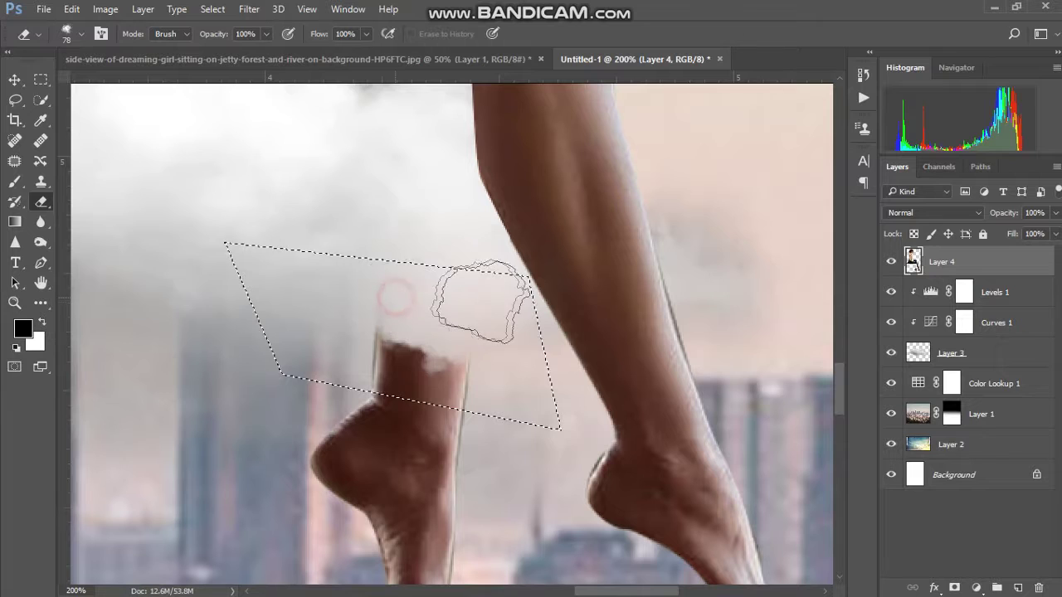
Step: Set the eraser to 42% opacity and 150 px, then dab the calf top to fade it
left_click_drag(225, 39, 206, 38)
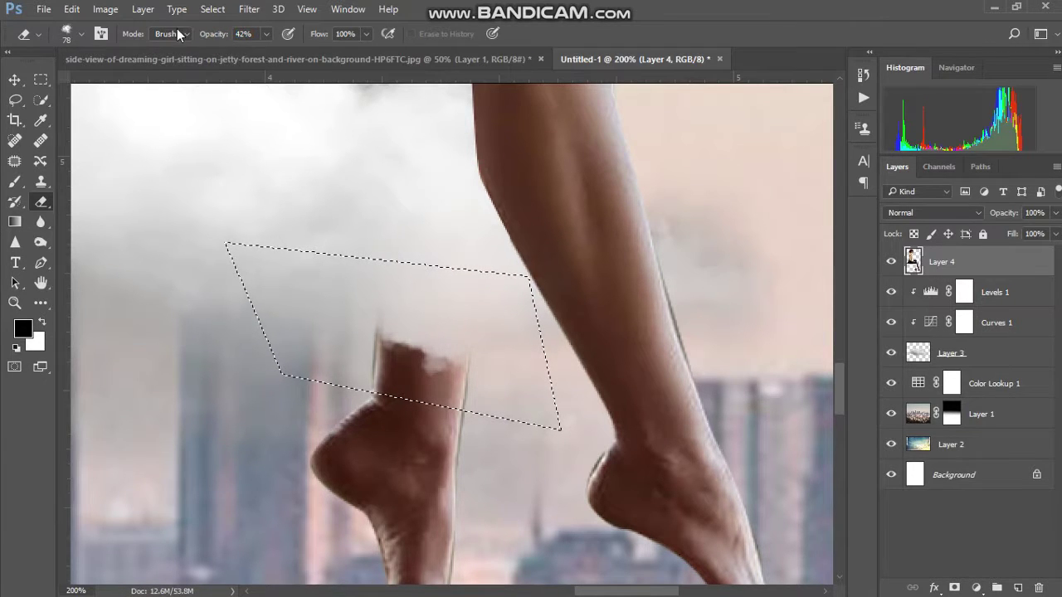
key("bracketright")
key("bracketright")
key("bracketright")
key("bracketright")
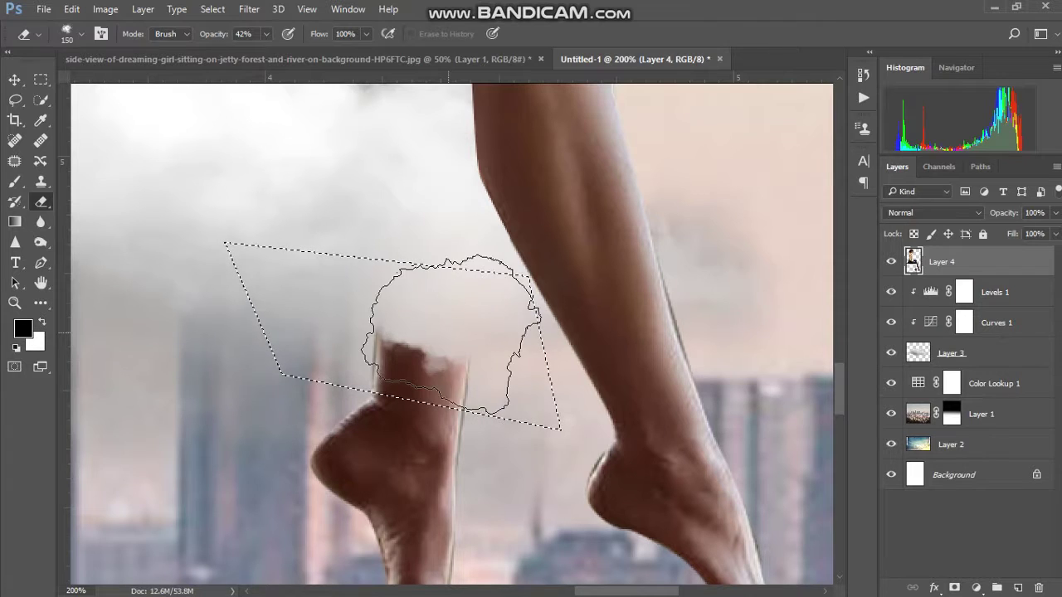
left_click(376, 285)
left_click(434, 290)
left_click(374, 301)
left_click(391, 301)
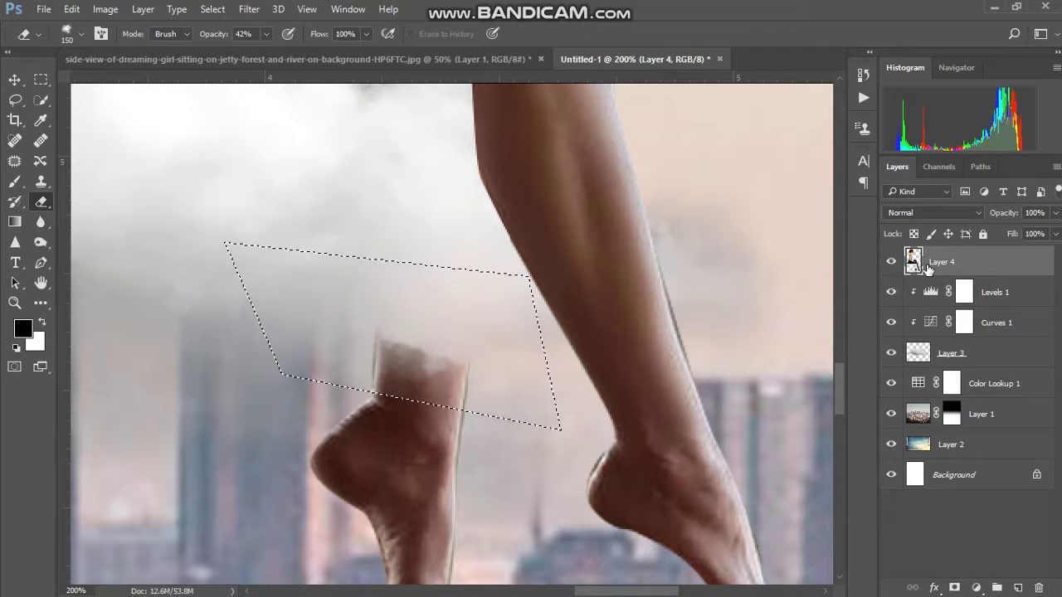
Step: Deselect and keep softening the calf top into the cloud
key("ctrl+d")
left_click(375, 288)
left_click(379, 306)
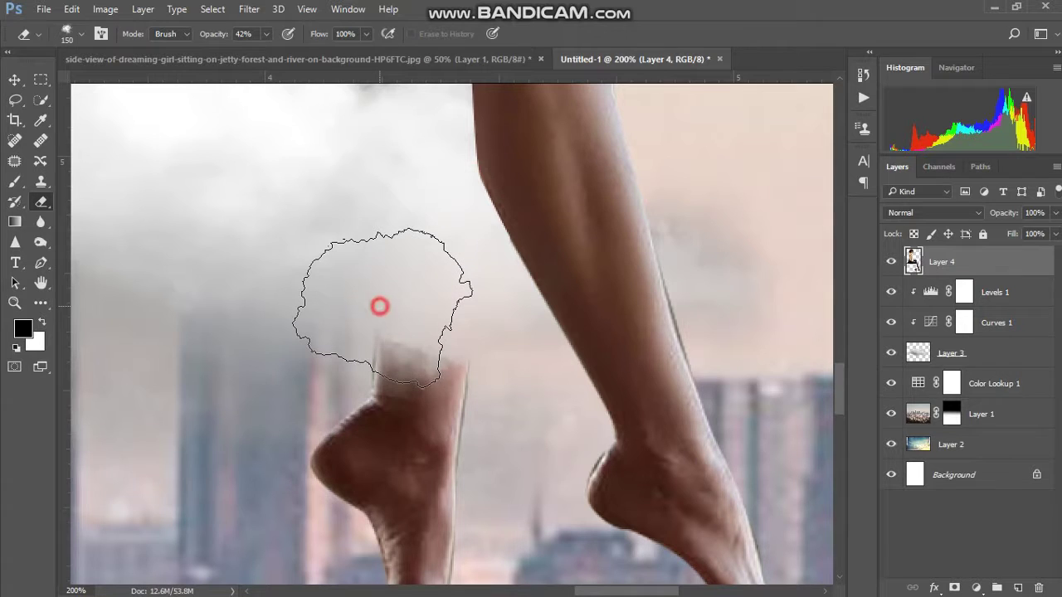
left_click(363, 303)
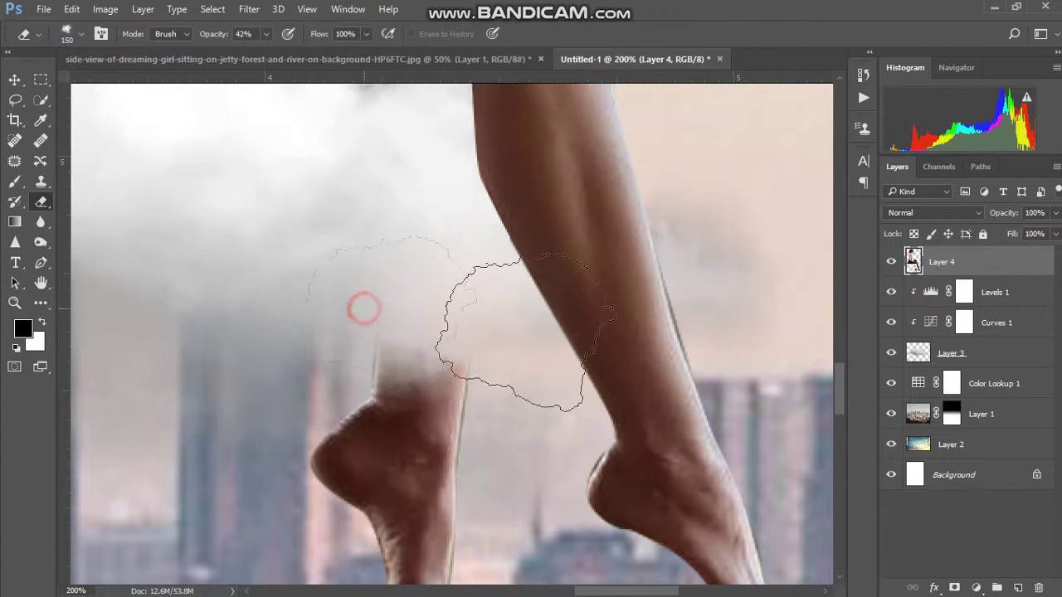
Step: Zoom out to fit the whole composite, then zoom back in on the girl on the cloud
key("z")
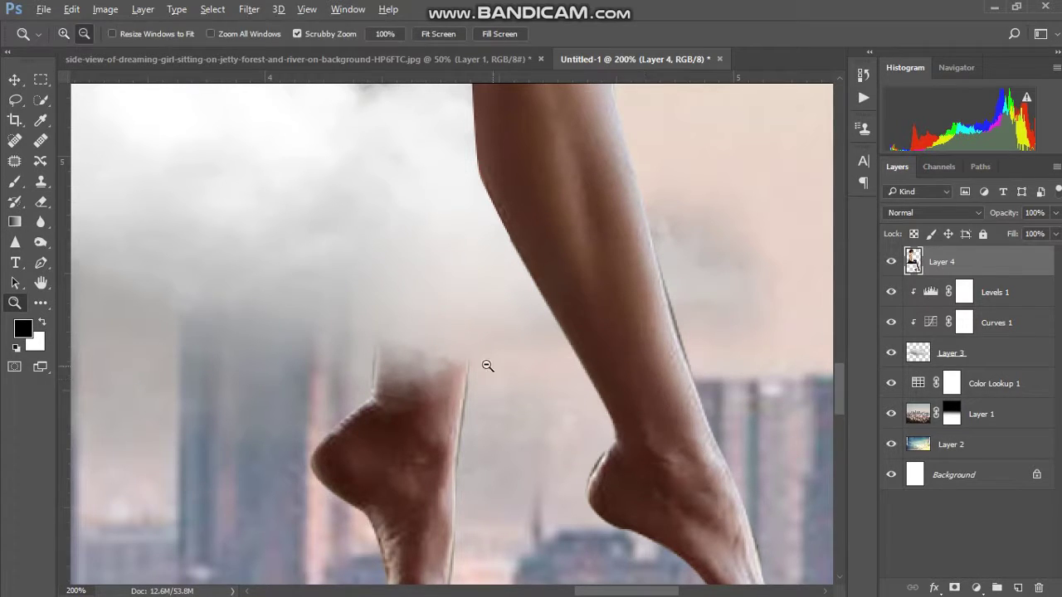
left_click(486, 366, "alt")
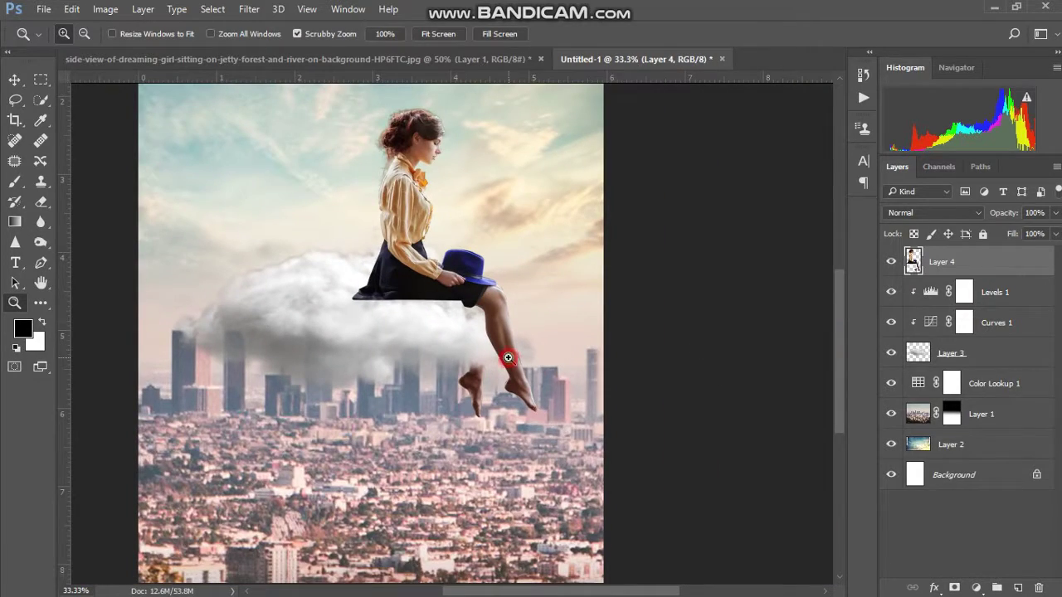
left_click(507, 357)
left_click(507, 357, "alt")
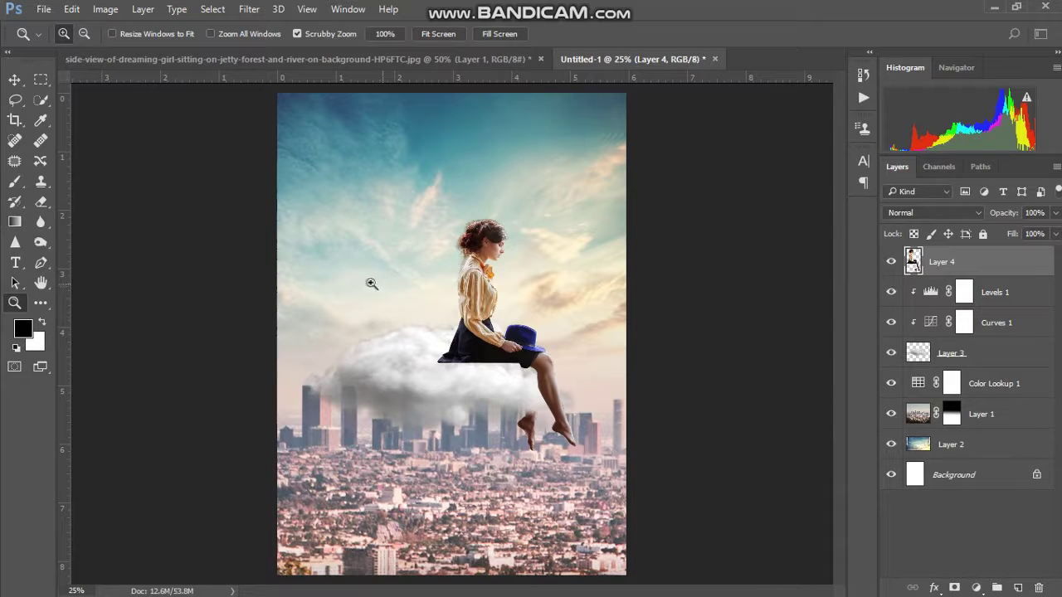
left_click(477, 361)
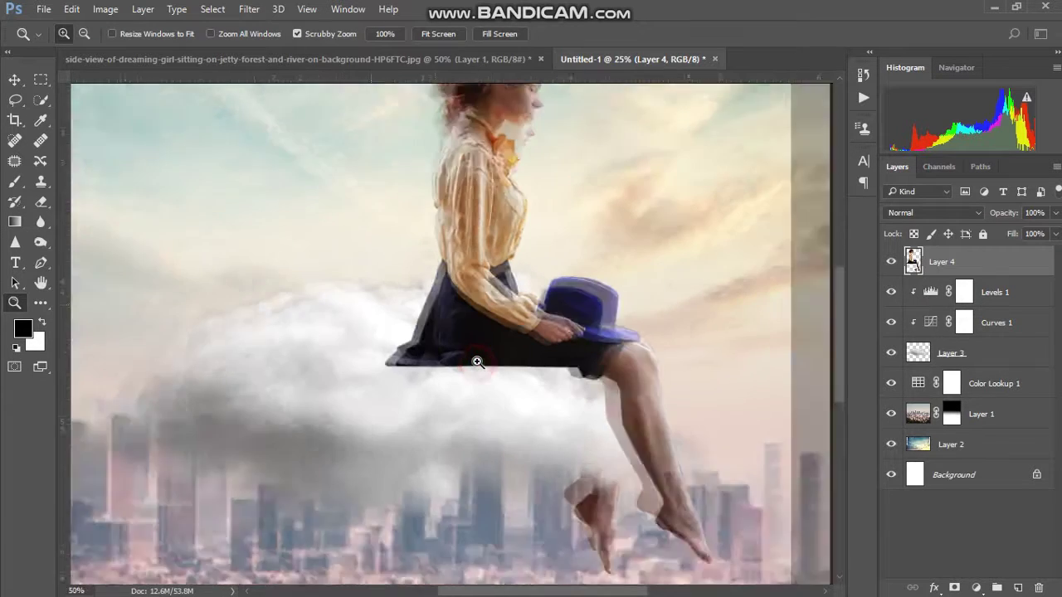
left_click(477, 362)
Step: Erase the skirt's lower-left edge into the cloud with a 100 px eraser
key("e")
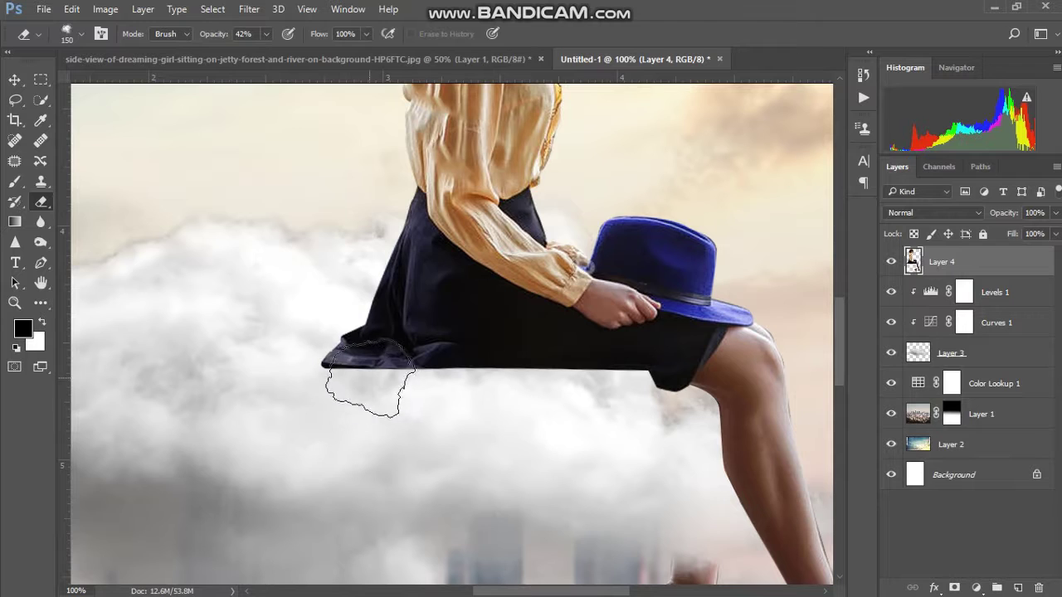
key("bracketleft")
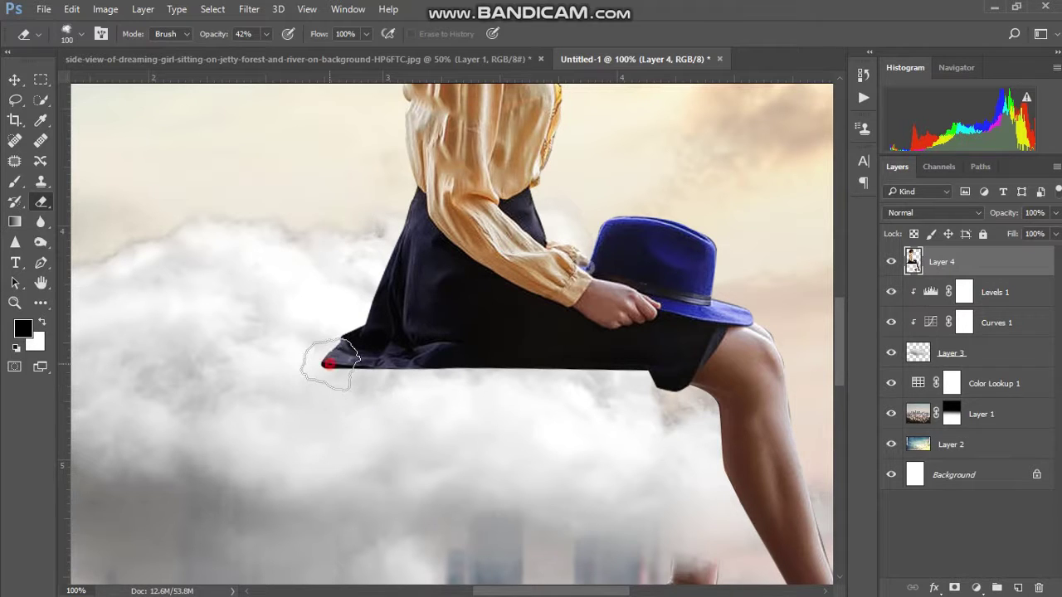
mouse_move(330, 362)
left_mouse_down()
mouse_move(382, 353)
mouse_move(374, 368)
left_mouse_up()
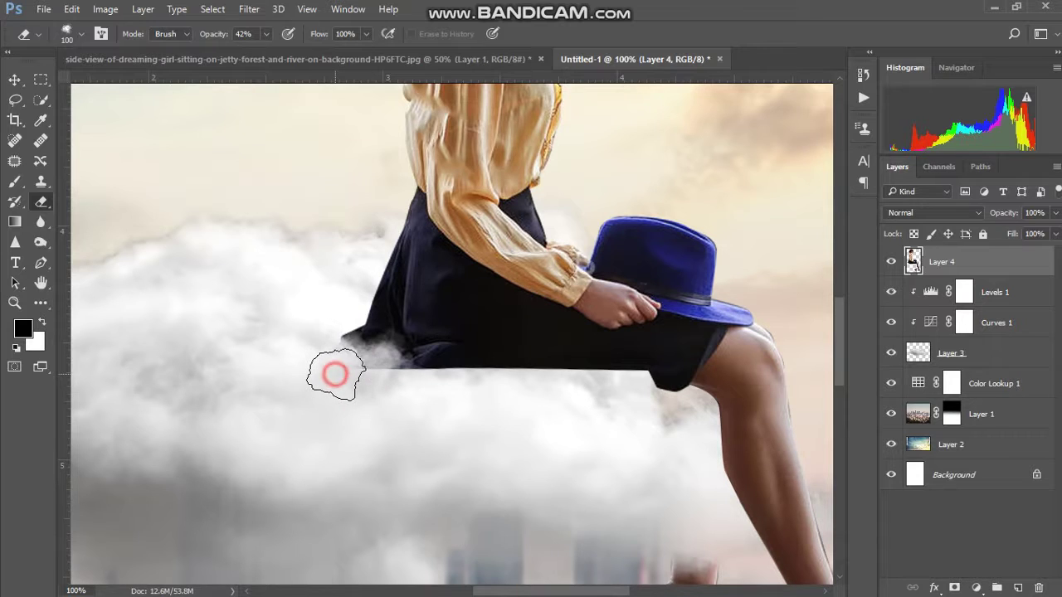
left_click_drag(370, 380, 398, 372)
left_click(396, 374)
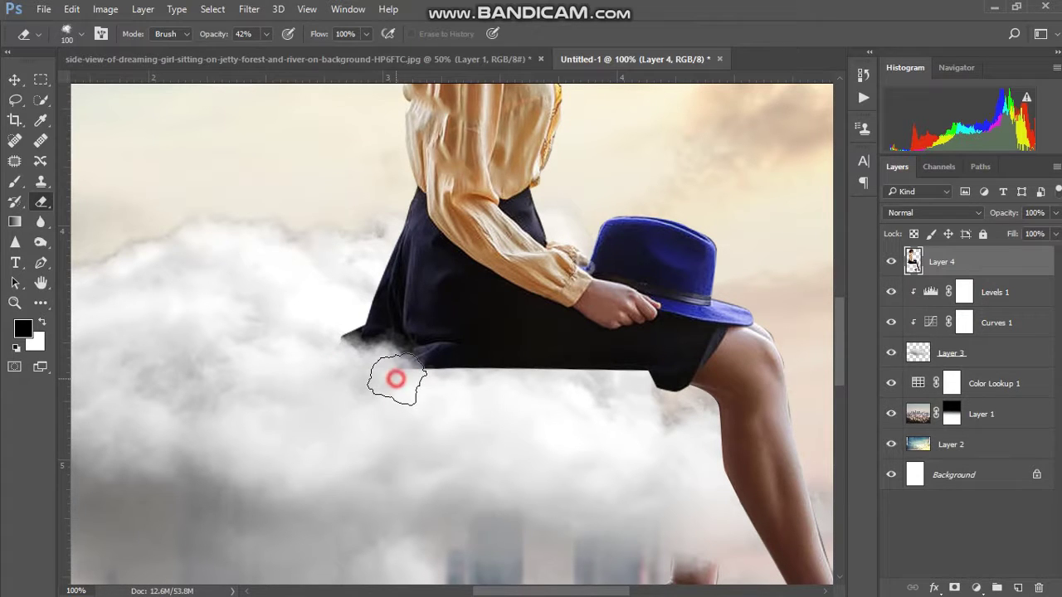
left_click(463, 382)
mouse_move(464, 382)
left_mouse_down()
mouse_move(426, 380)
mouse_move(491, 397)
left_mouse_up()
left_click(428, 382)
left_click(498, 385)
Step: Blend the right part of the skirt hem into the cloud with a 200 px eraser
key("bracketright")
key("bracketright")
key("bracketright")
key("bracketright")
left_click(522, 420)
left_click(522, 420)
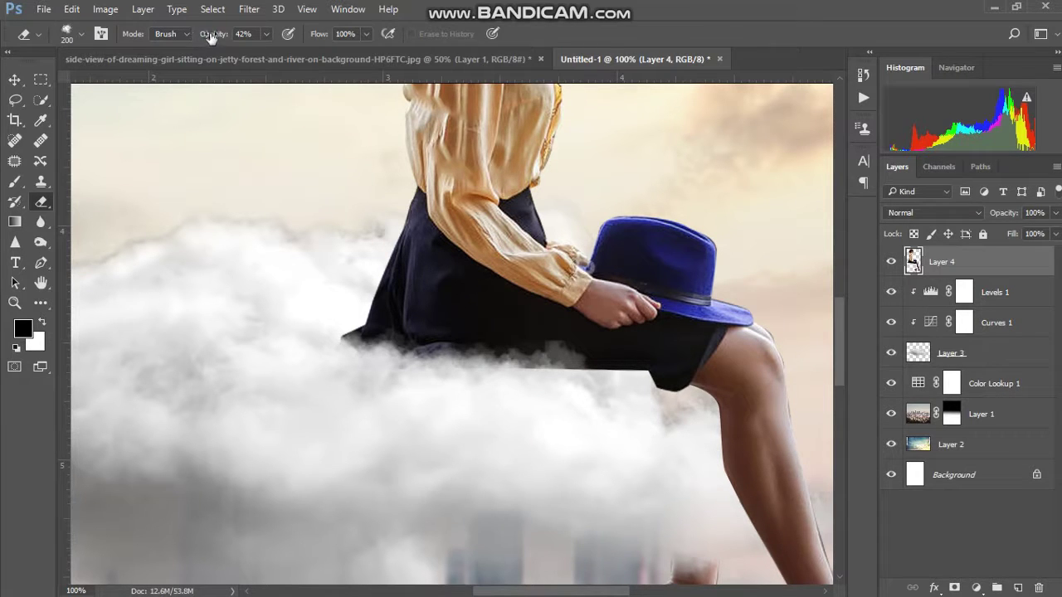
scroll(474, 355, "right", 1)
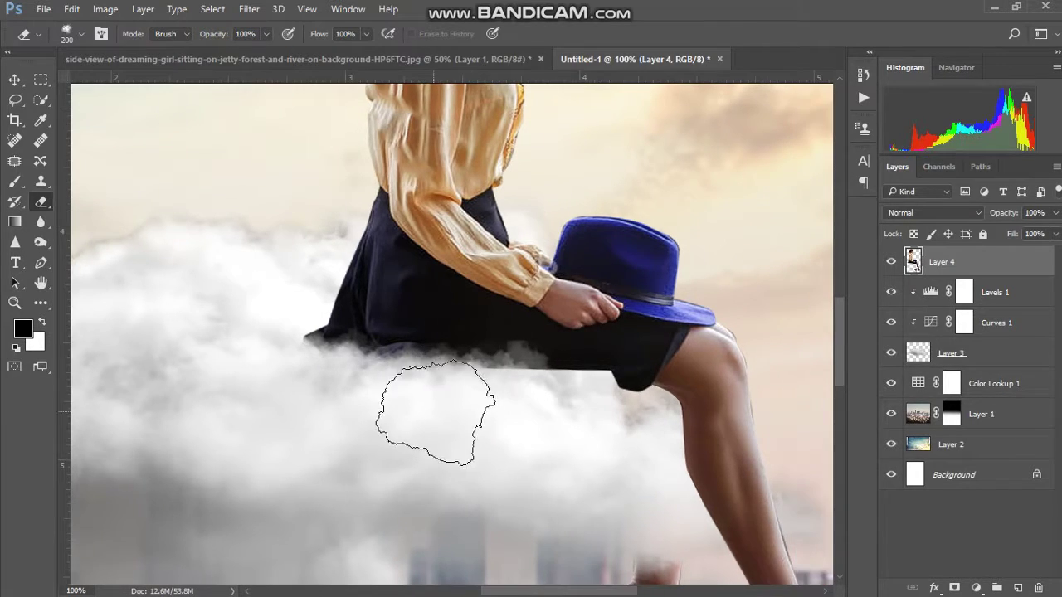
left_click(533, 412)
left_click(533, 413)
left_click(577, 423)
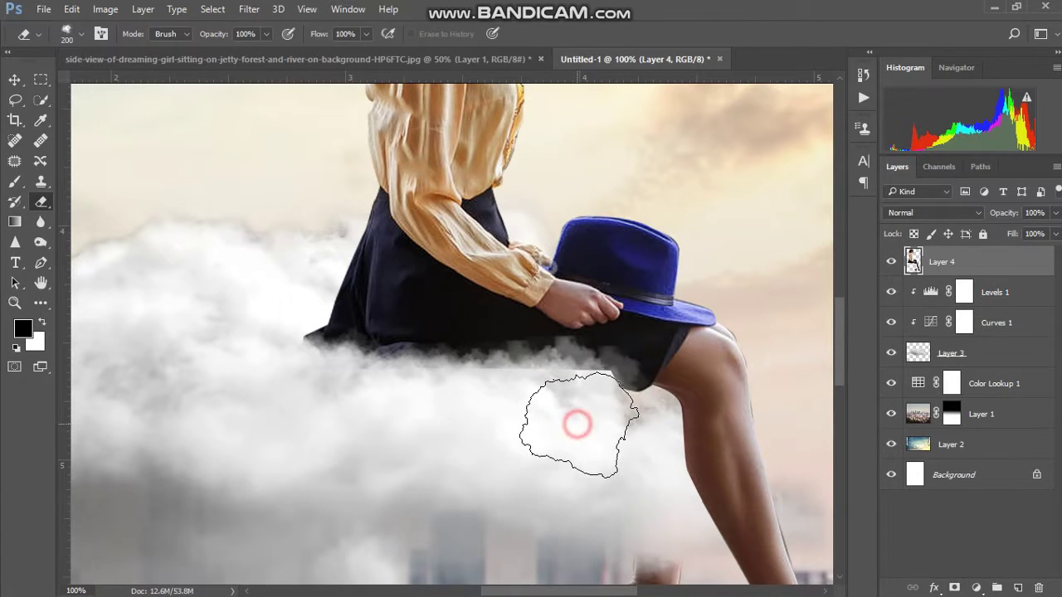
Step: Resize the eraser and dab away the remaining skirt edge over the cloud
key("bracketleft")
key("bracketleft")
key("bracketleft")
key("bracketleft")
left_click(379, 370)
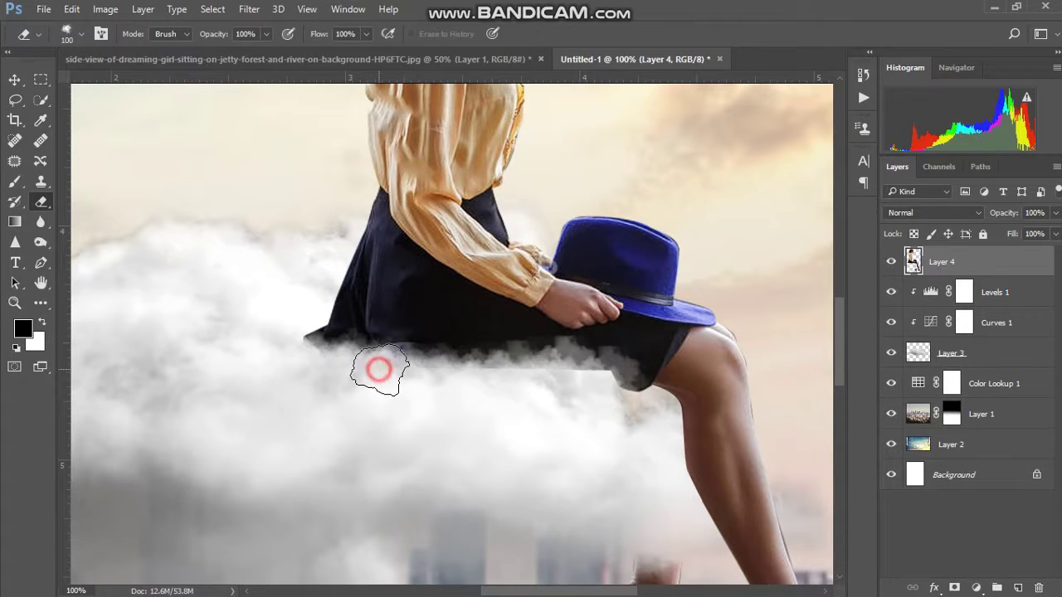
left_click(424, 380)
left_click(414, 391)
key("bracketleft")
key("bracketleft")
key("bracketleft")
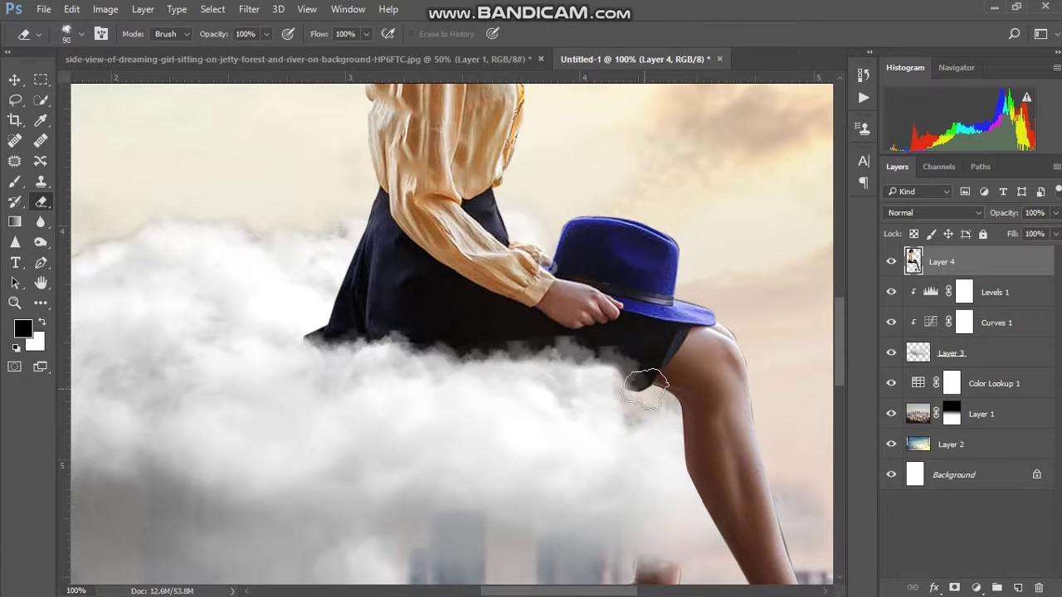
key("bracketright")
key("bracketright")
key("bracketright")
left_click(607, 412)
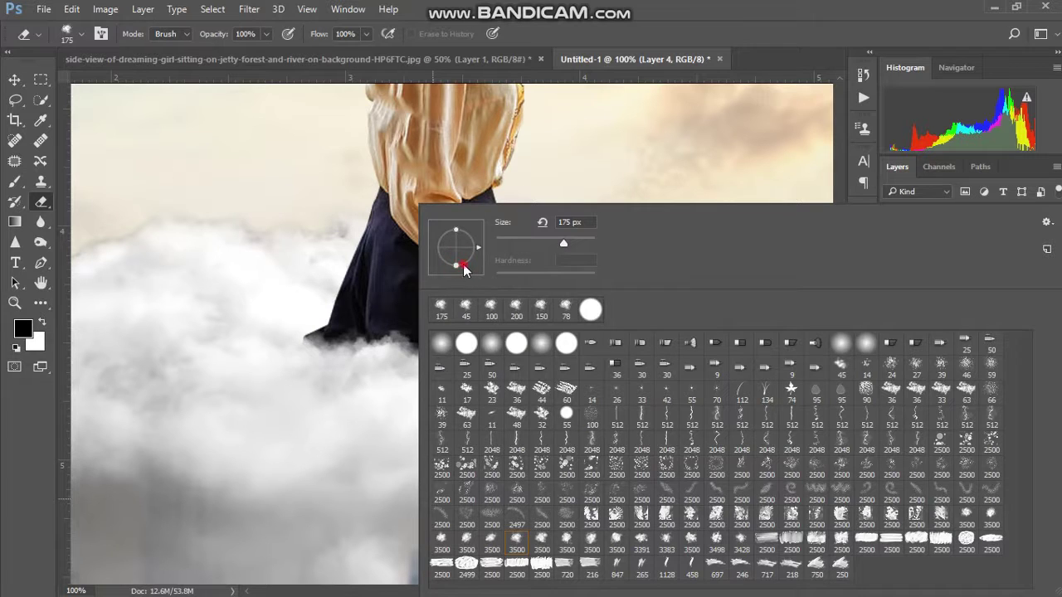
Step: Erase the last ragged skirt edge above the cloud
left_click(278, 388)
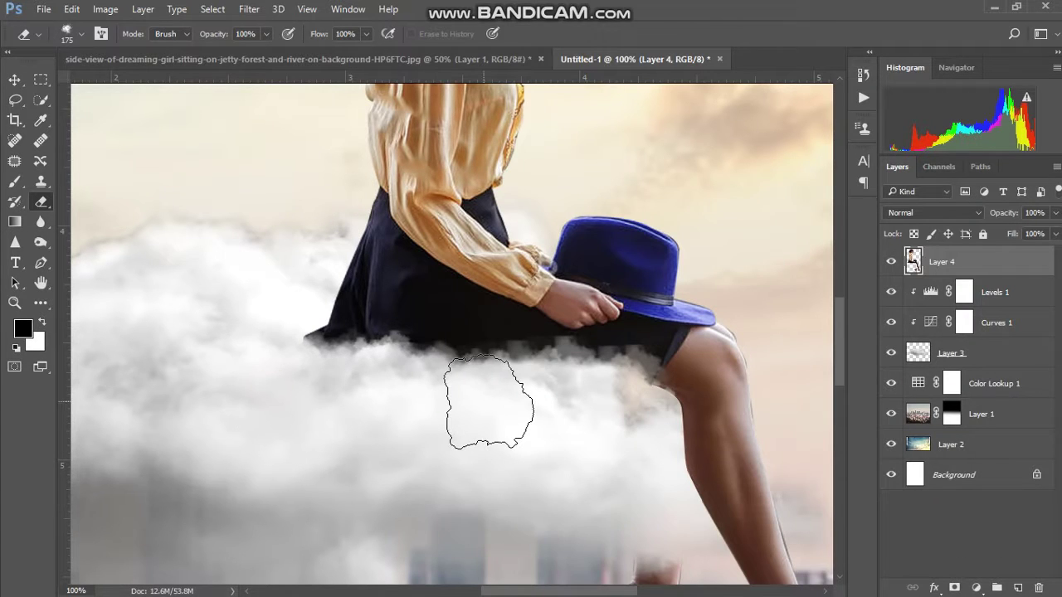
left_click(487, 400)
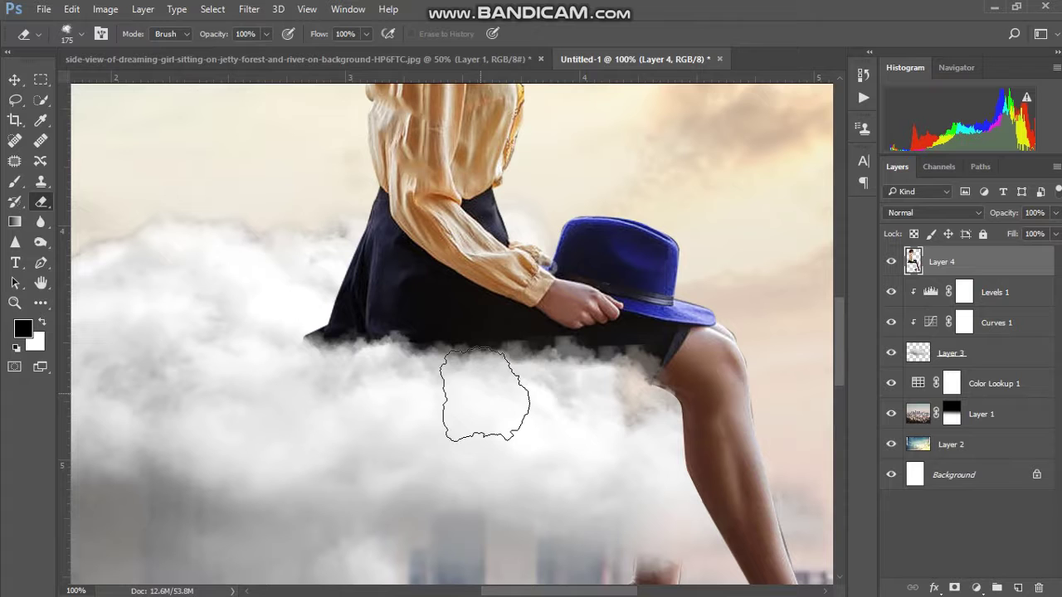
left_click(550, 390)
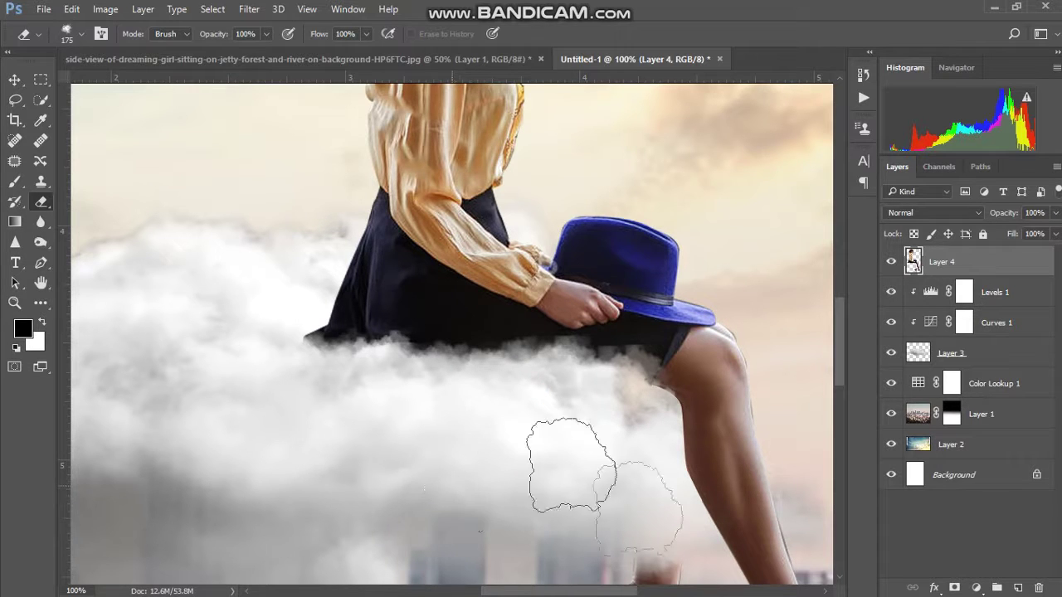
Step: Zoom out to the full image, then zoom in on the girl's dangling feet
key("z")
left_click(463, 514, "alt")
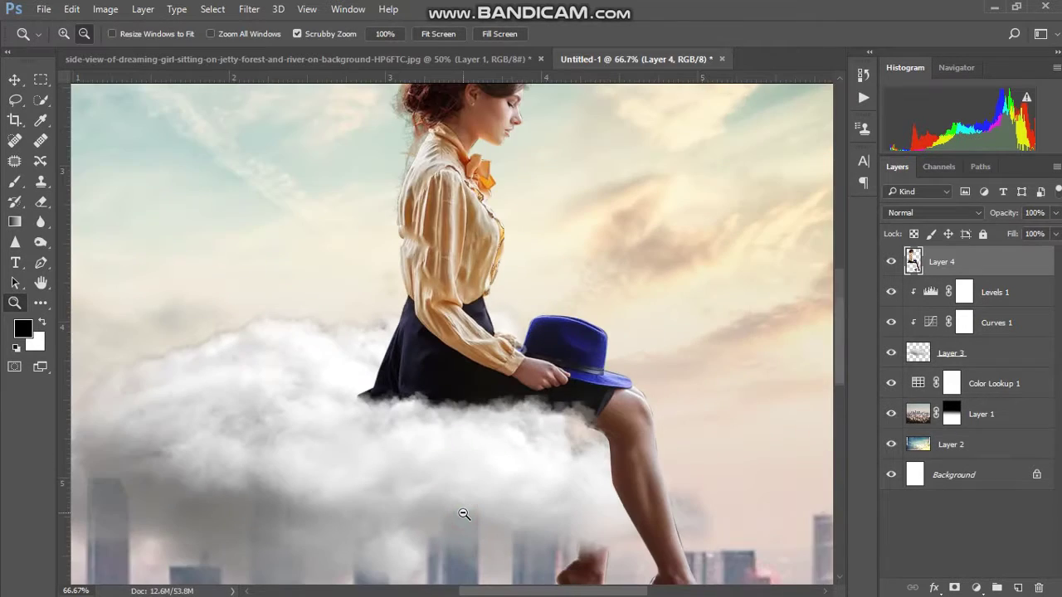
left_click(471, 461, "alt")
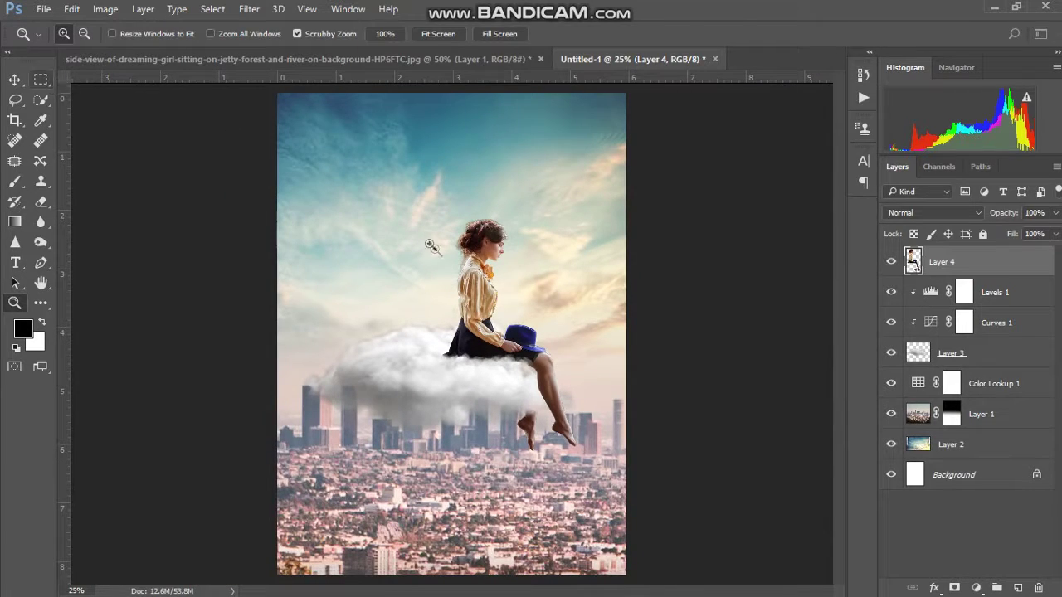
left_click(550, 478)
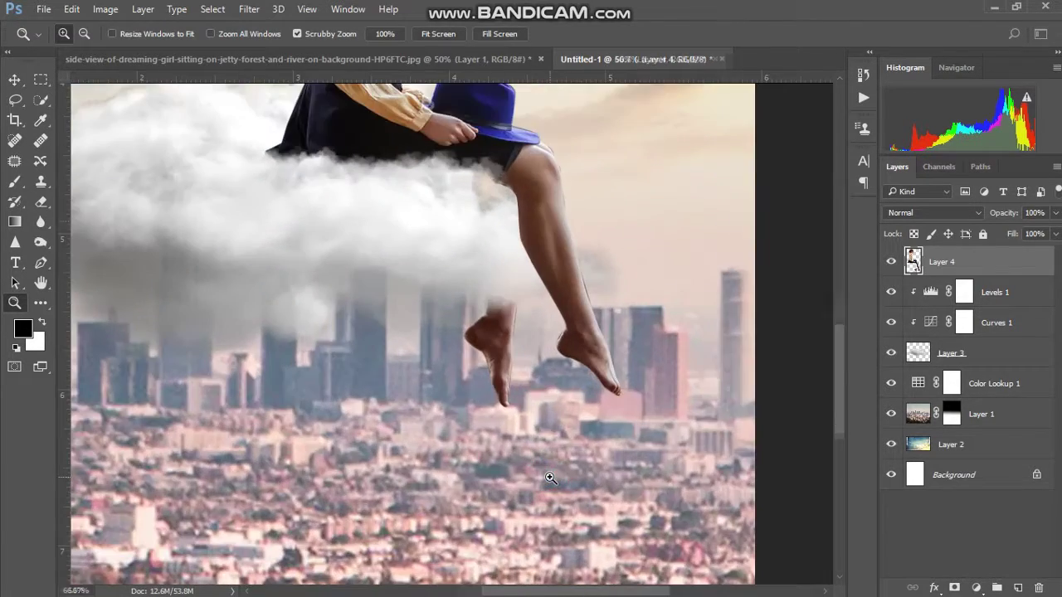
left_click(550, 478)
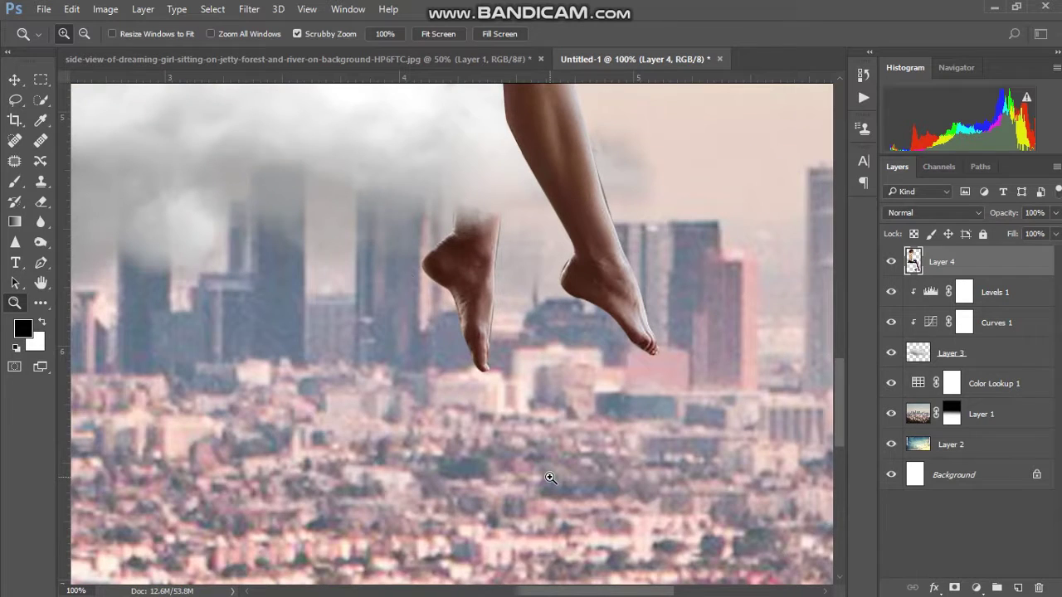
left_click(42, 79)
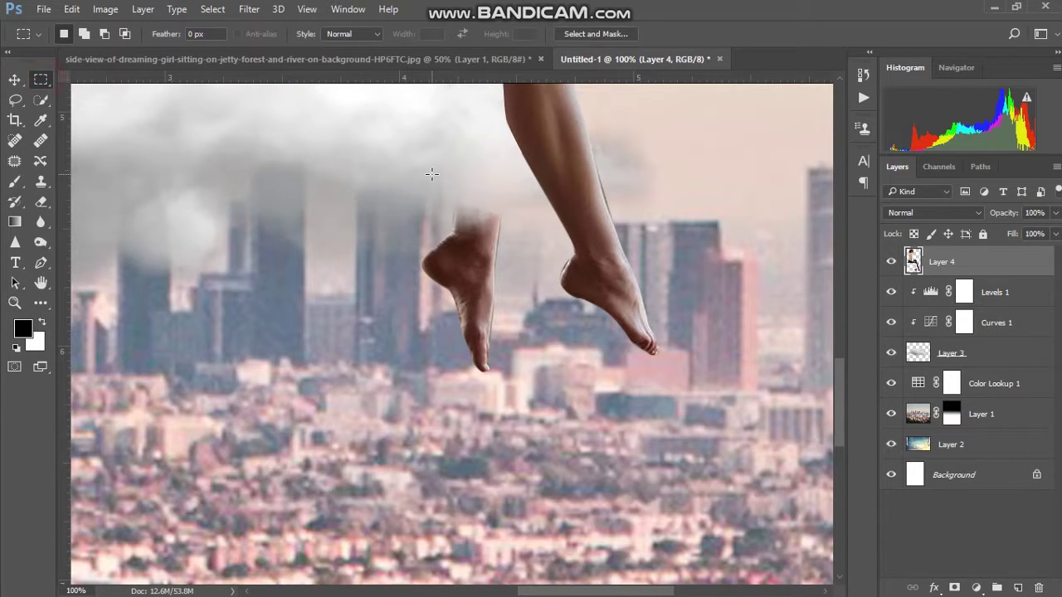
Step: Select the left foot with a rectangle, then move it right and rotate it to about -19°
left_click_drag(421, 179, 515, 386)
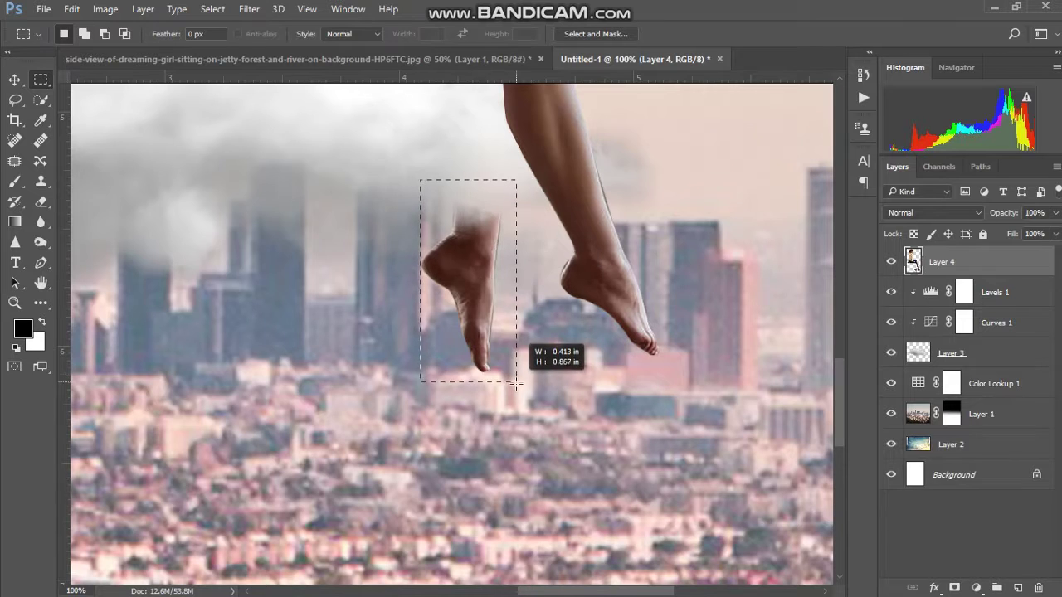
key("ctrl+t")
left_click_drag(478, 326, 570, 330)
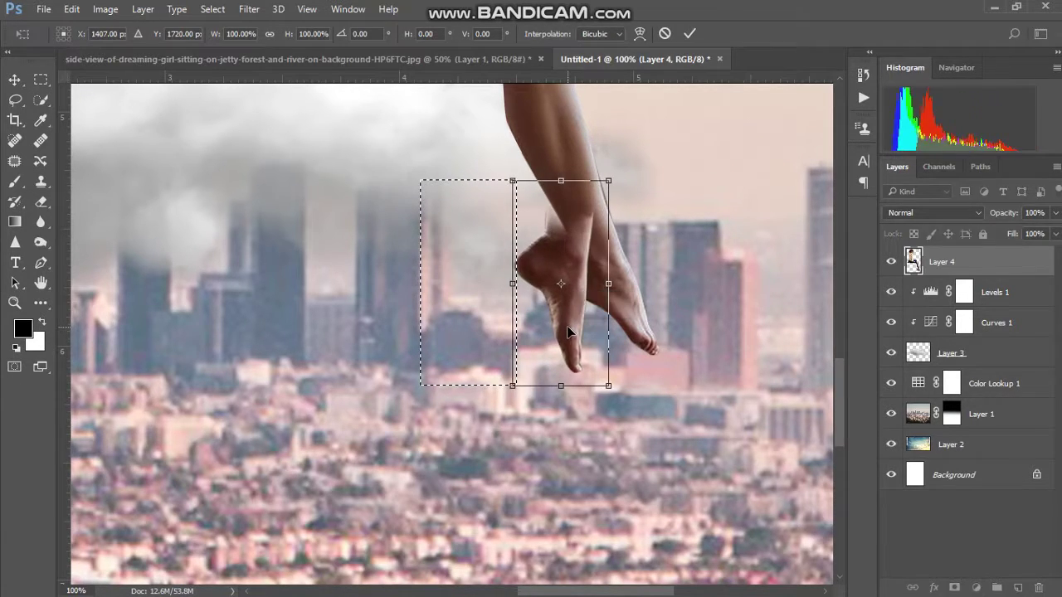
left_click_drag(595, 420, 658, 374)
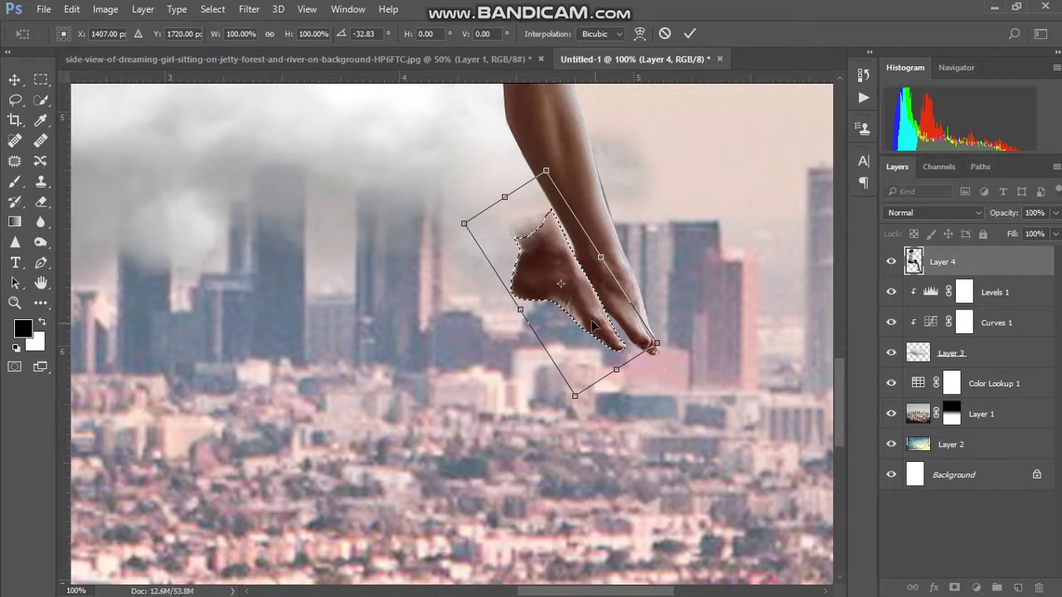
left_click_drag(591, 323, 593, 307)
left_click_drag(682, 301, 688, 338)
left_click_drag(585, 308, 610, 296)
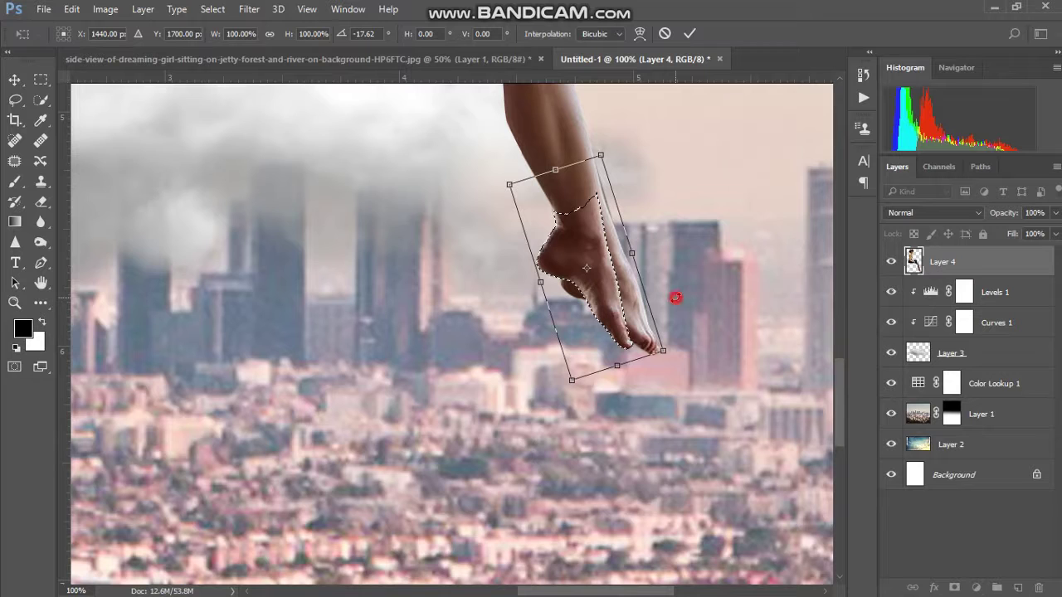
left_click_drag(677, 358, 678, 369)
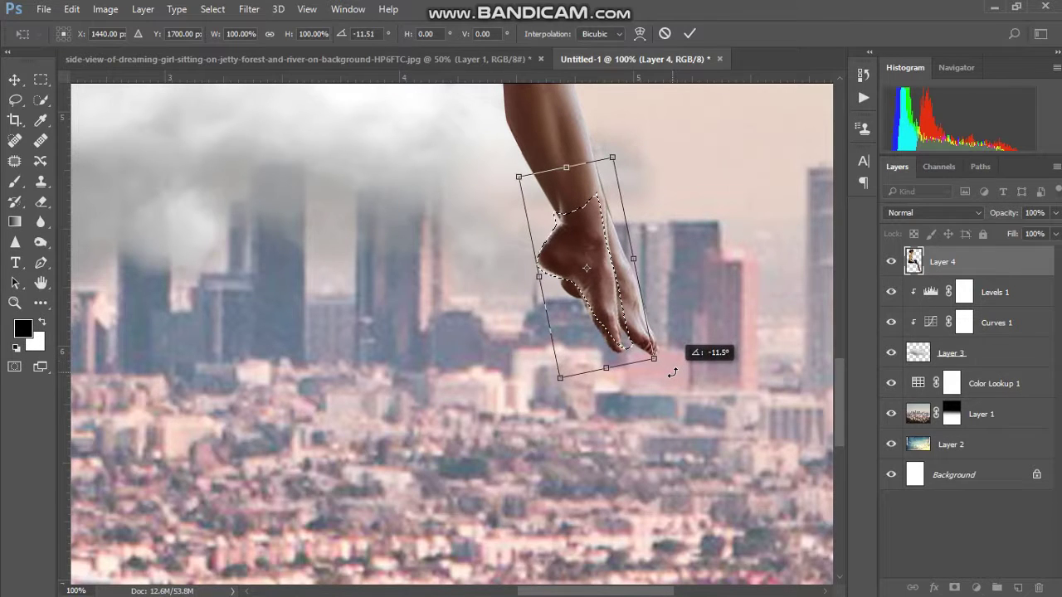
key("Return")
Step: Copy the selected foot onto a new Layer 5 and stack it relative to Layer 4
key("m")
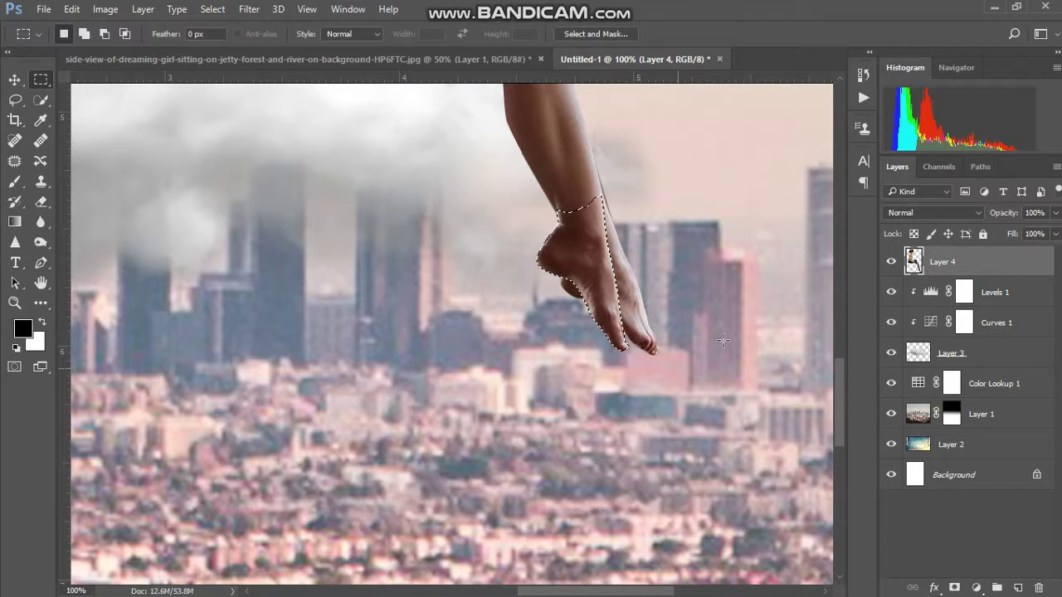
key("ctrl+j")
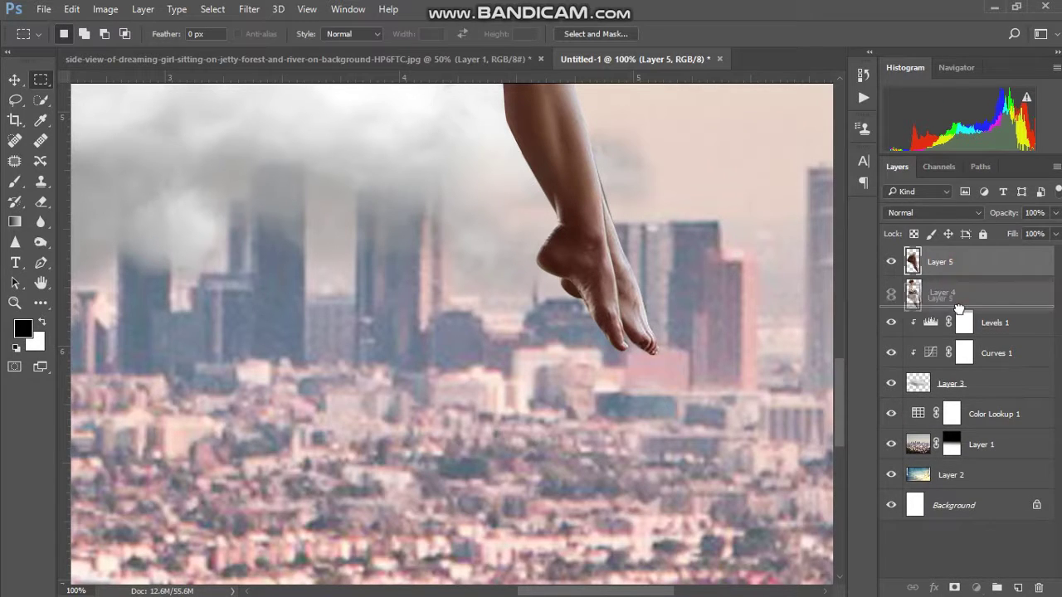
left_click_drag(955, 272, 960, 315)
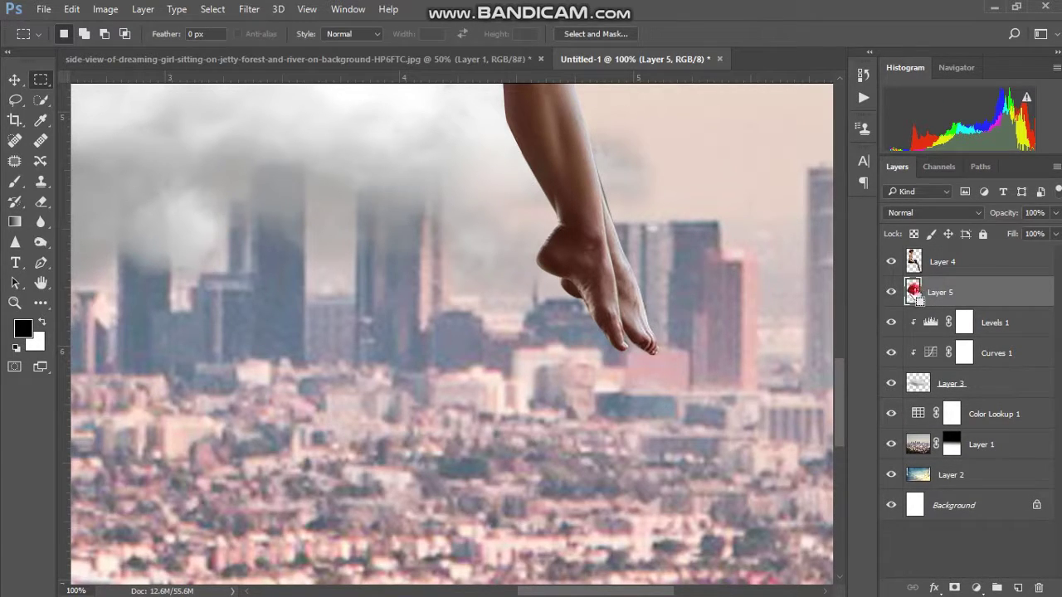
left_click(914, 292, "ctrl")
left_click(933, 262)
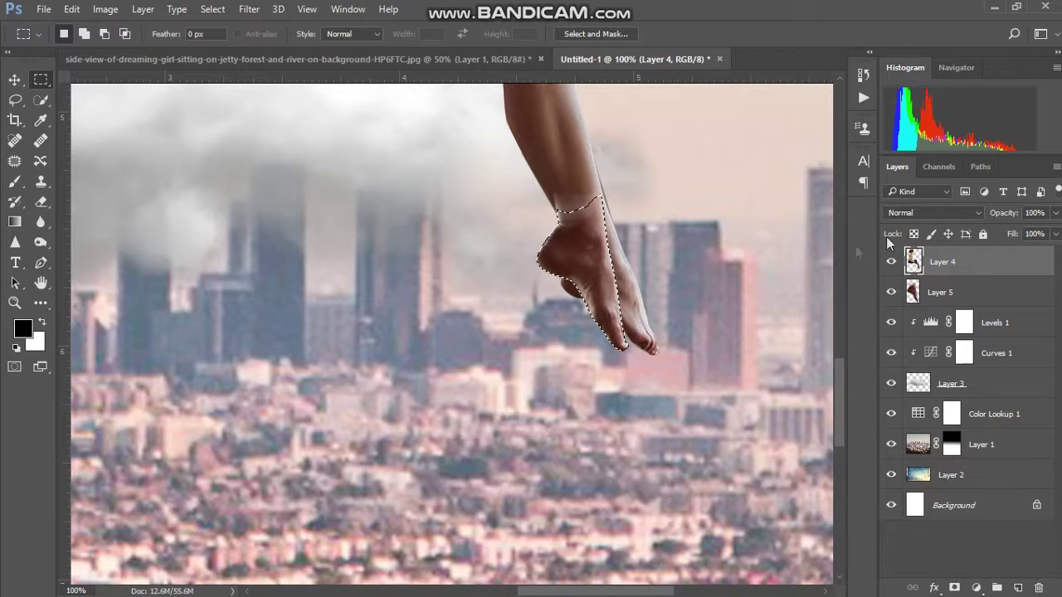
key("ctrl+d")
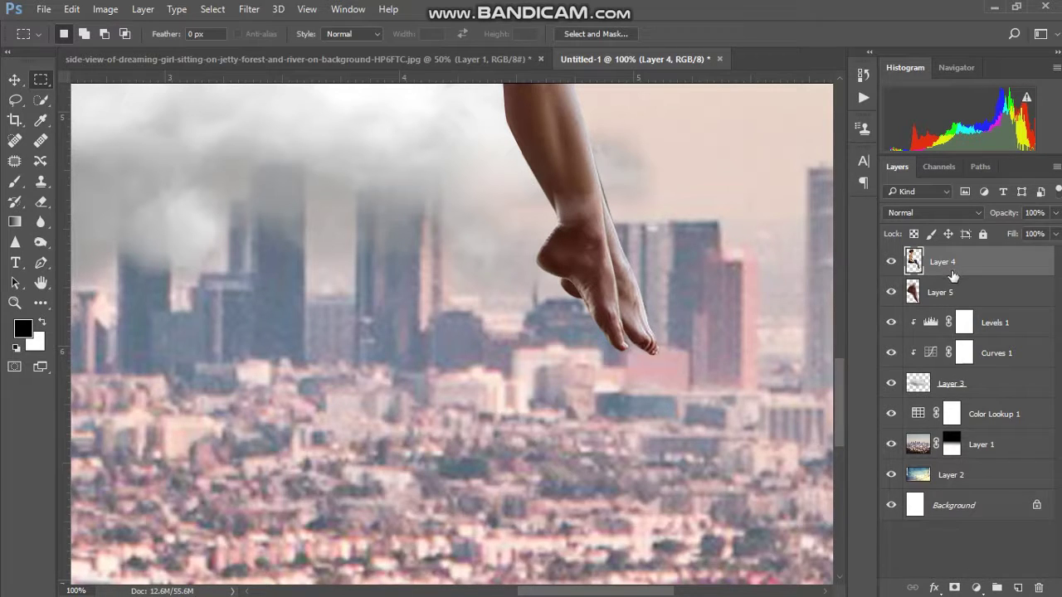
left_click(892, 294)
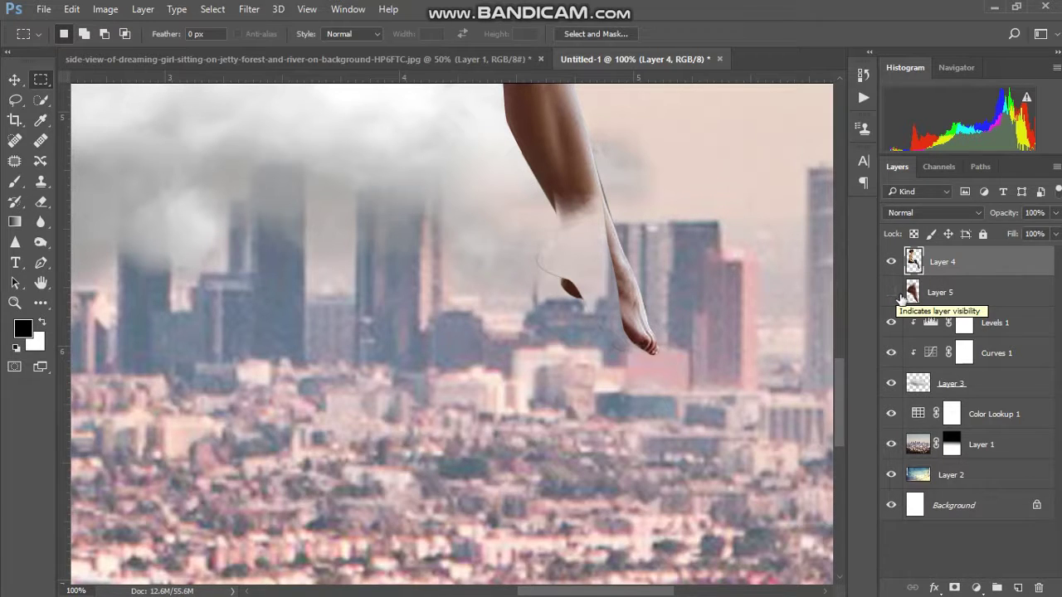
left_click(893, 292)
key("ctrl+]")
Step: Nudge the foot copy on Layer 5 into place and put Layer 4 back above it
key("ctrl+t")
left_click_drag(593, 296, 586, 297)
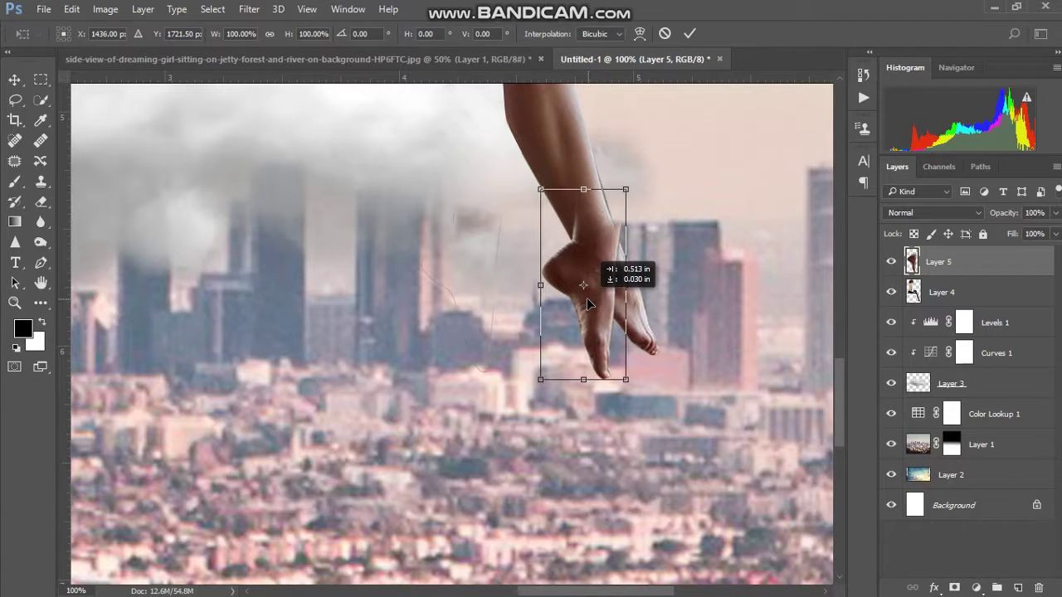
left_click(690, 35)
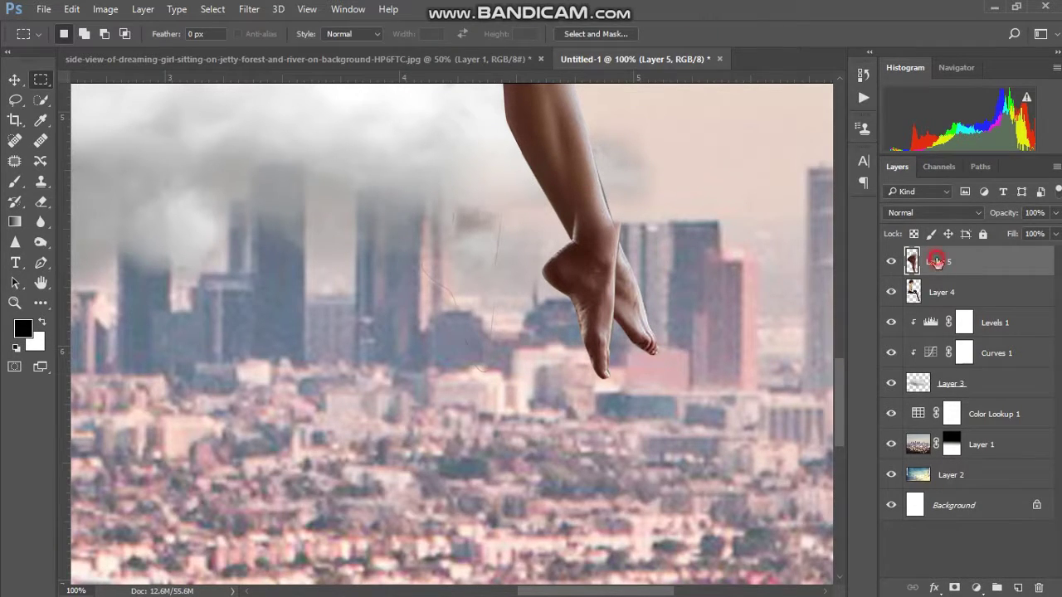
left_click_drag(937, 292, 940, 297)
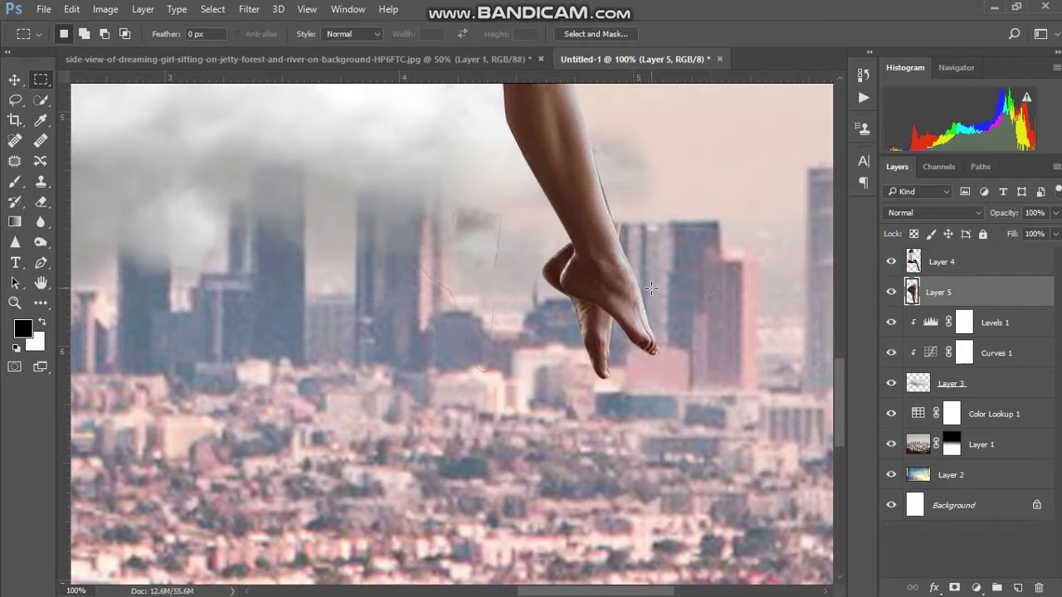
Step: Rotate the foot to about -12°, rescale it to roughly 90–96%, and move it up 30 px
key("ctrl+t")
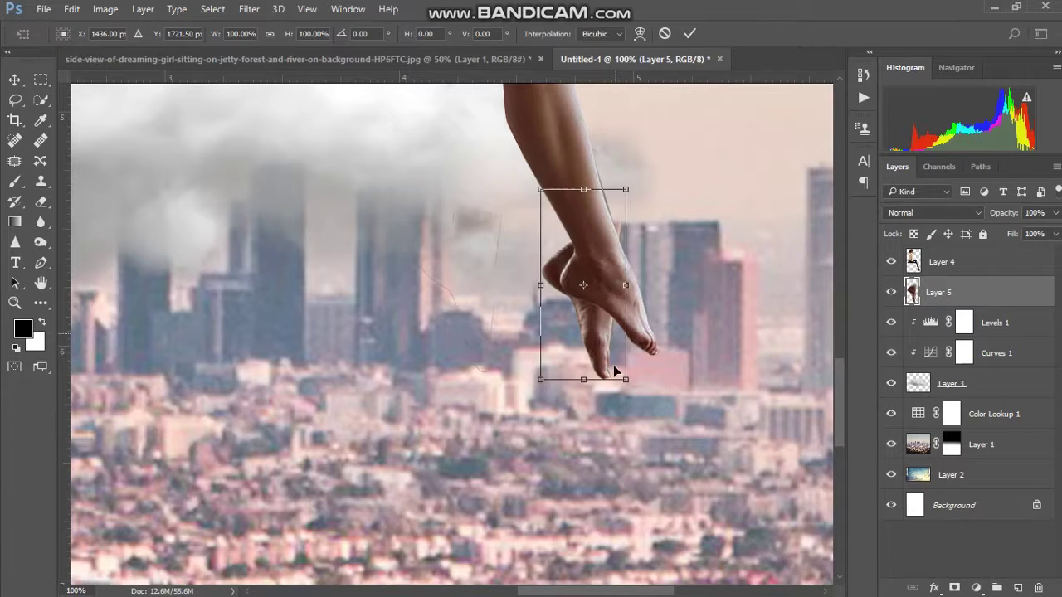
left_click_drag(612, 417, 653, 408)
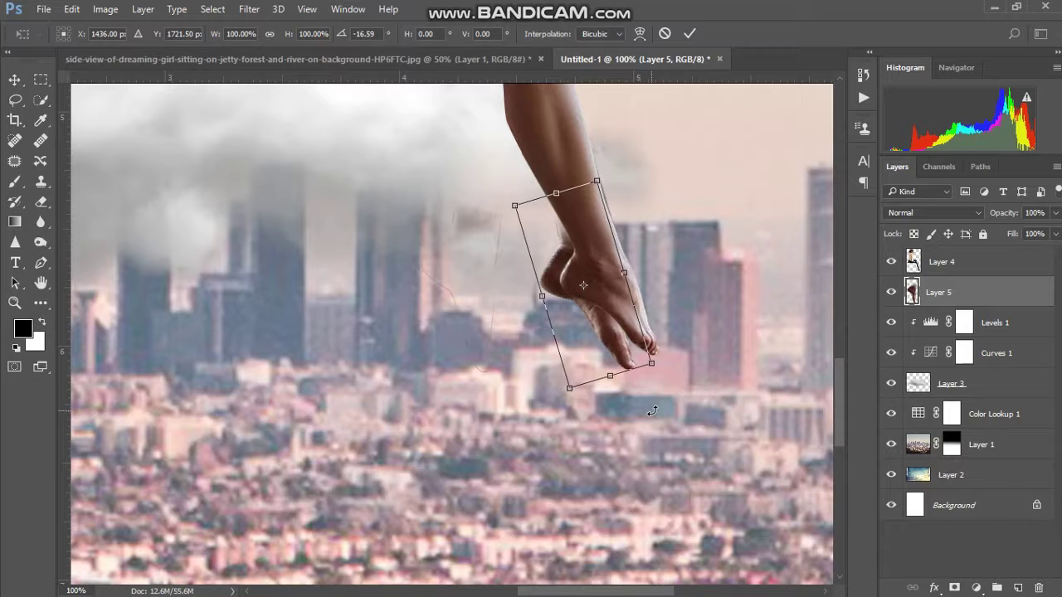
left_click_drag(622, 351, 629, 344)
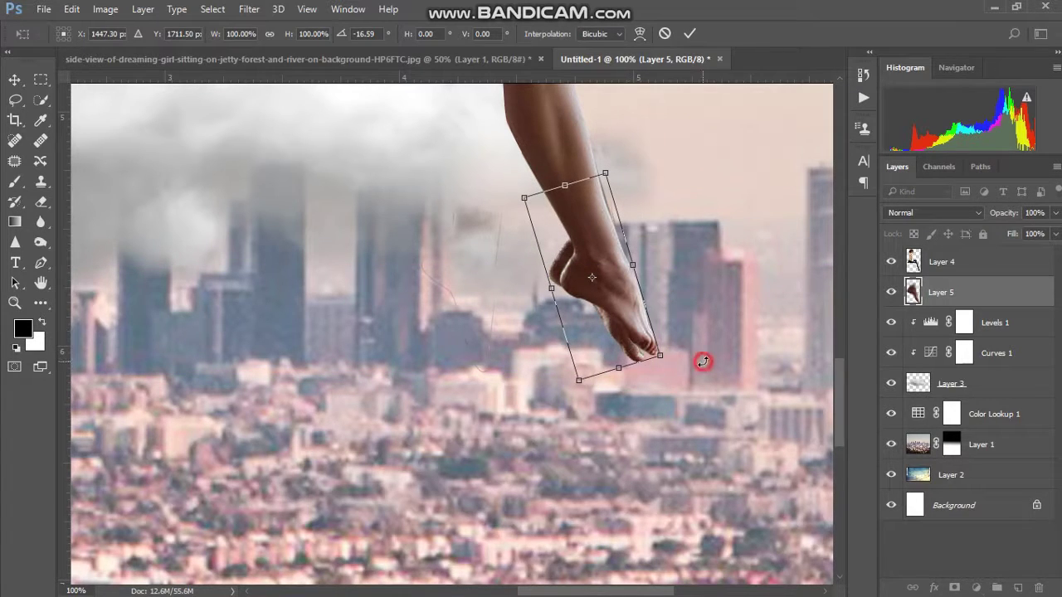
left_click_drag(702, 360, 698, 372)
left_click_drag(628, 351, 624, 363)
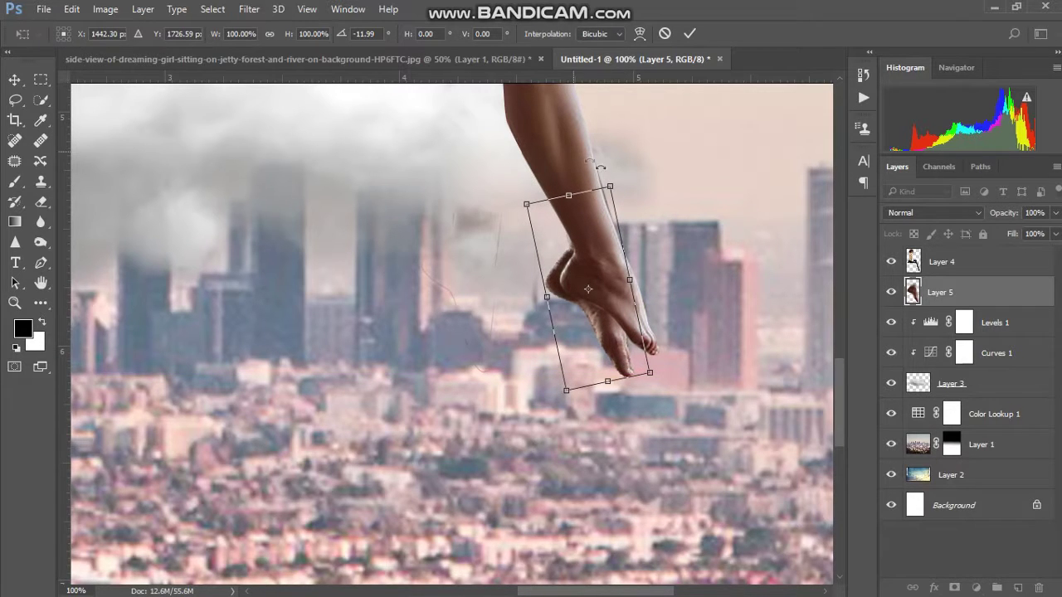
left_click_drag(608, 185, 607, 216)
left_click_drag(616, 288, 619, 266)
left_click_drag(642, 348, 651, 362)
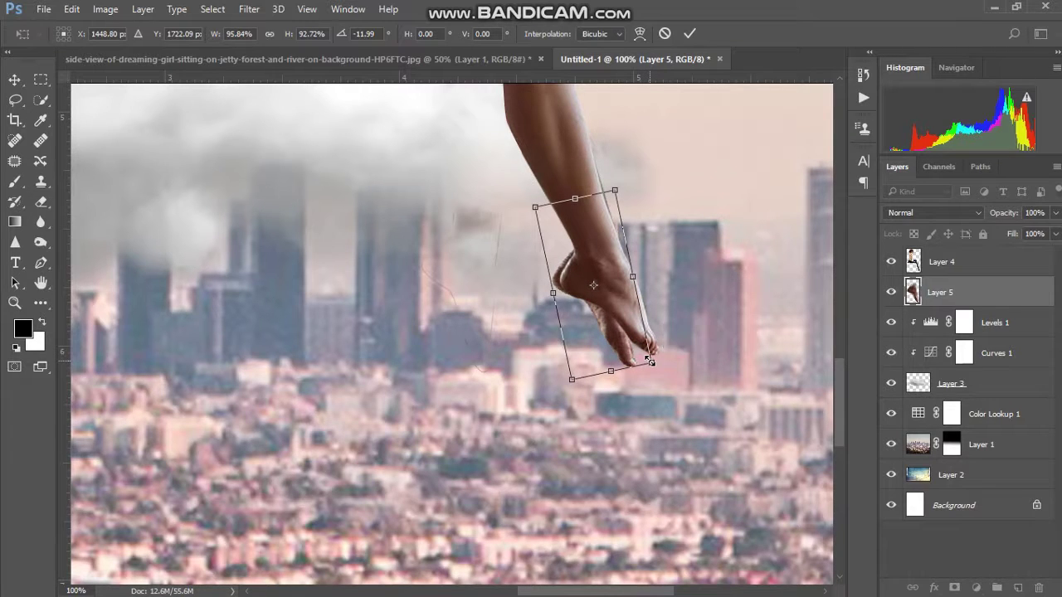
key("Return")
Step: Zoom in close on the girl's foot on Layer 5
key("m")
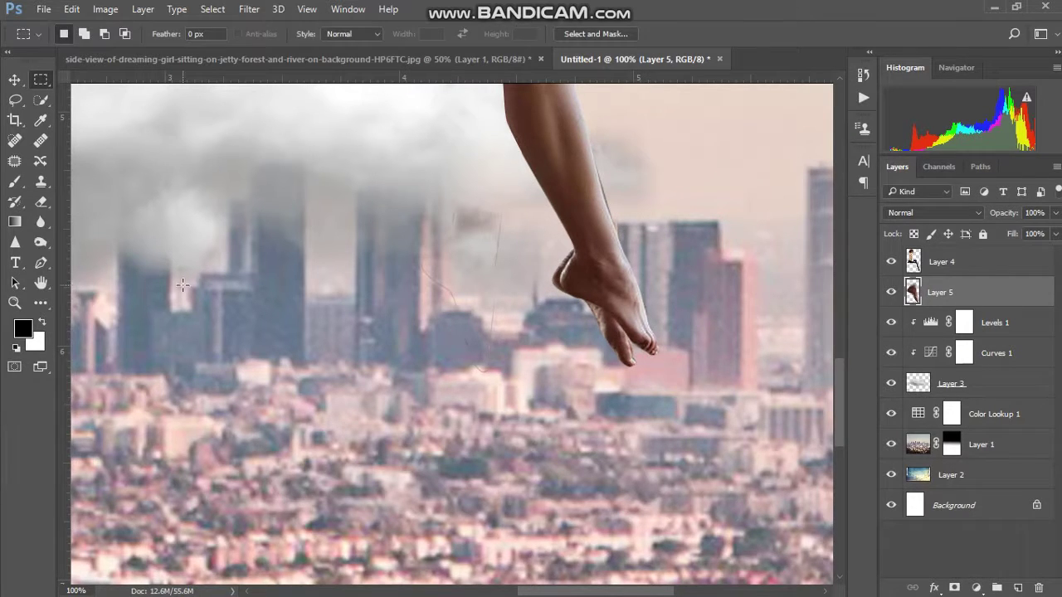
key("e")
key("z")
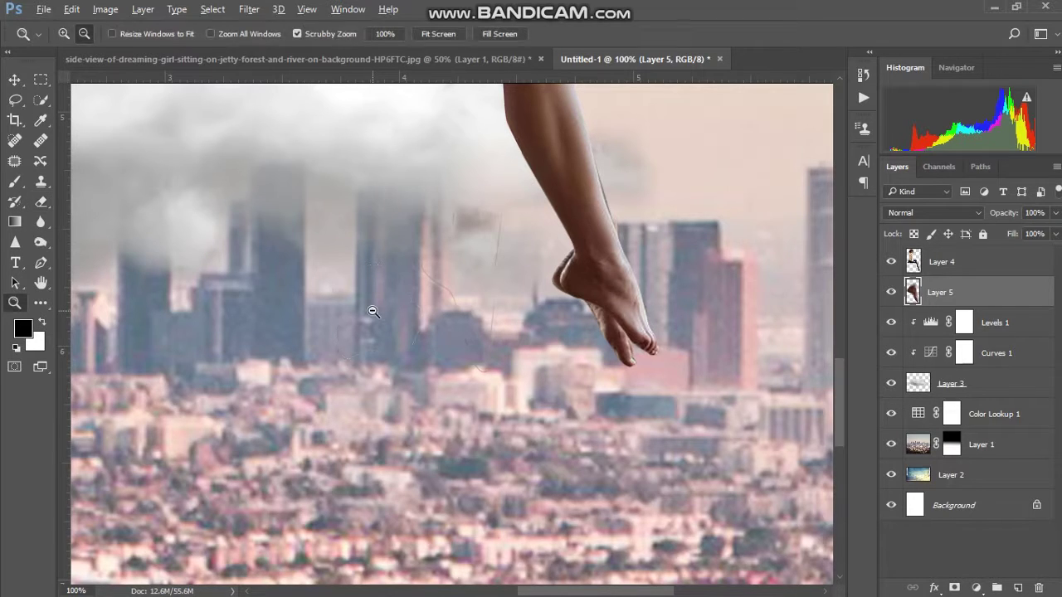
left_click(372, 311, "alt")
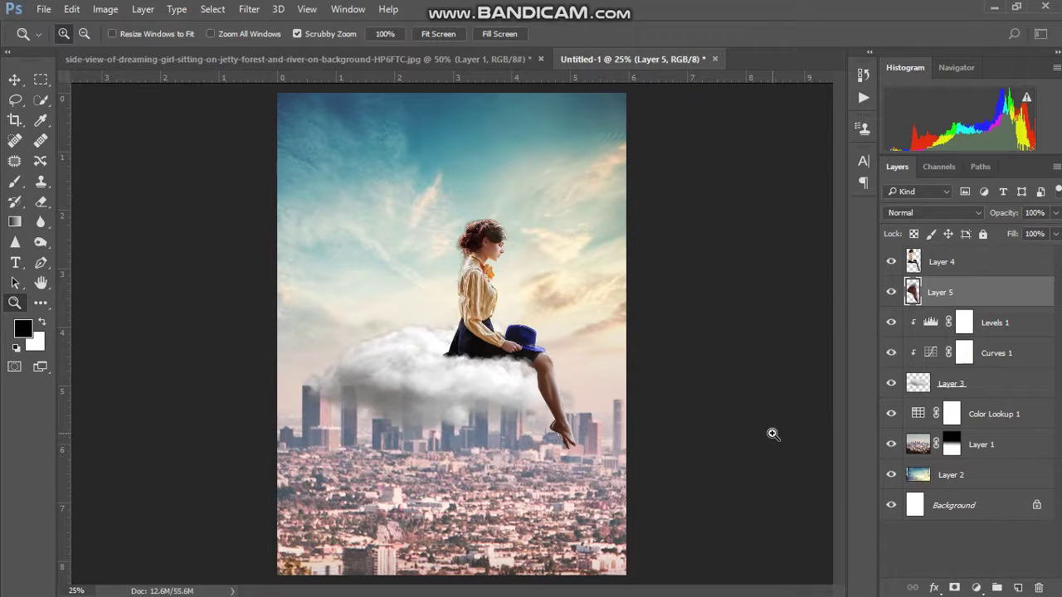
left_click(568, 440)
left_click(586, 442)
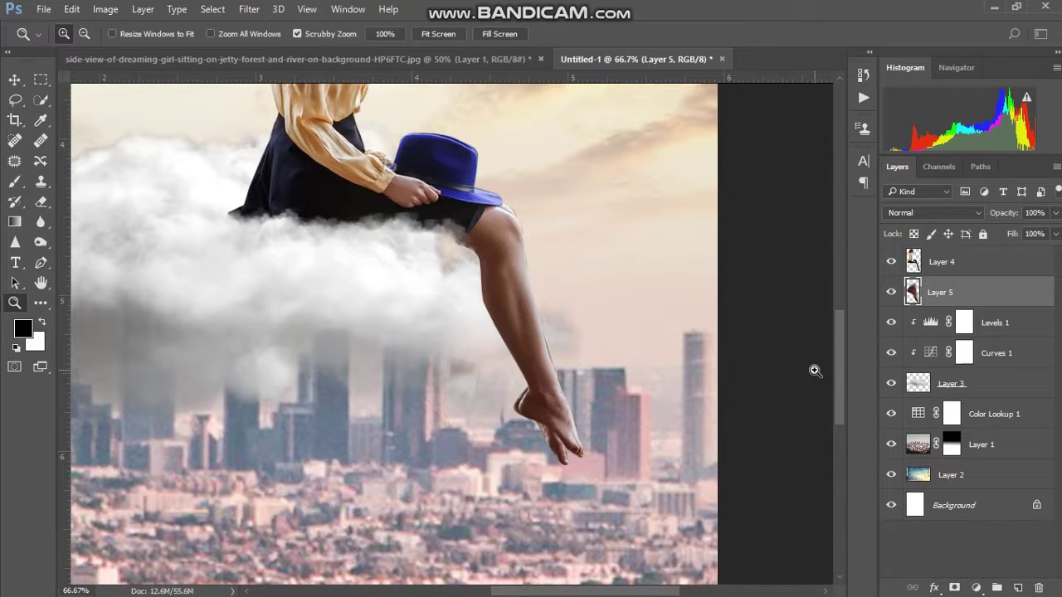
Step: Rotate the foot about -11.9° and nudge it slightly up-left, committing the transform
key("v")
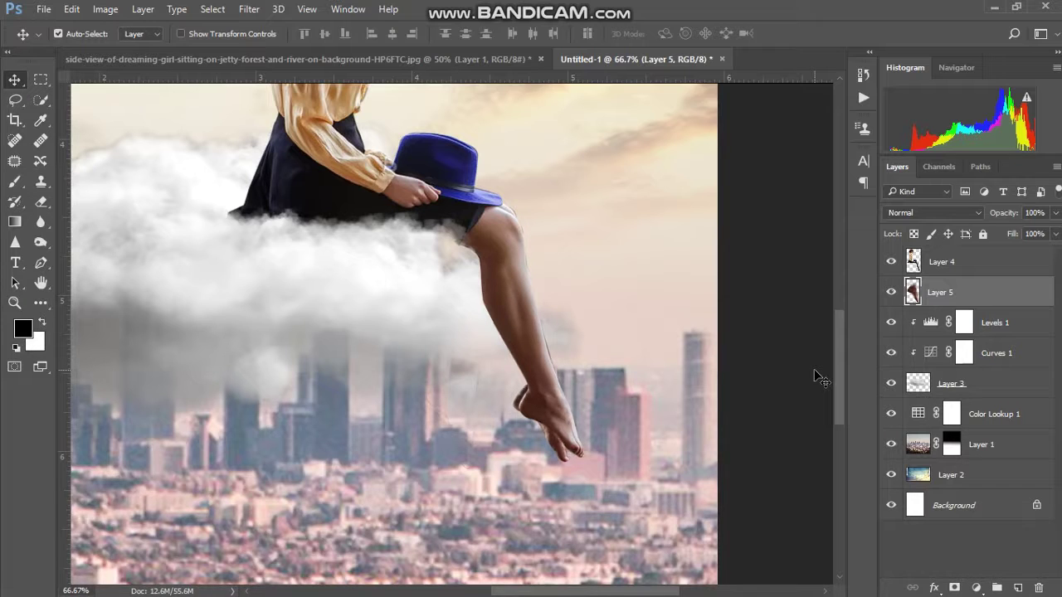
key("ctrl+t")
left_click_drag(575, 481, 593, 475)
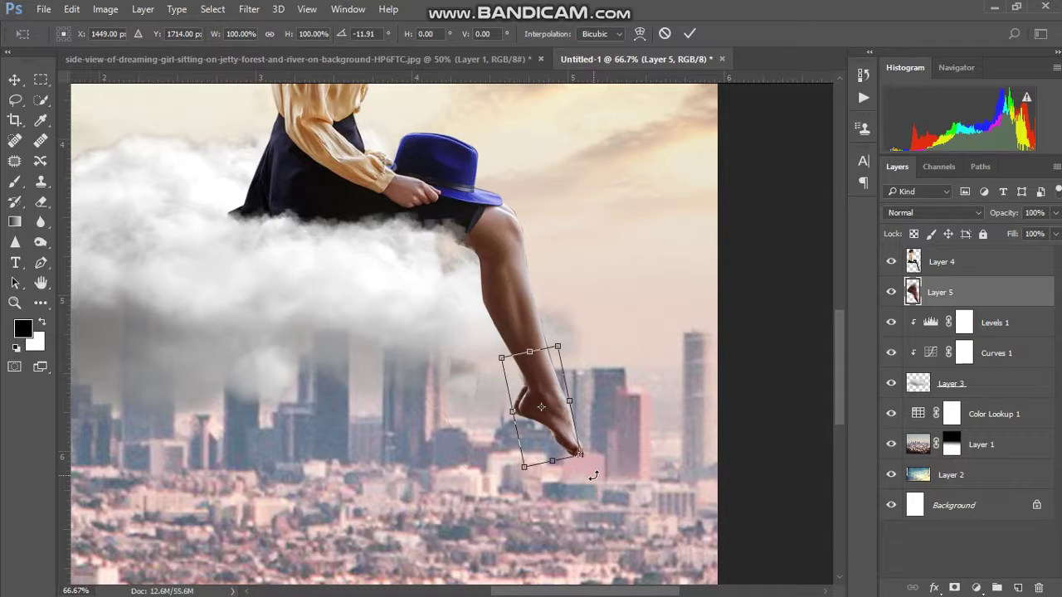
left_click_drag(551, 407, 546, 405)
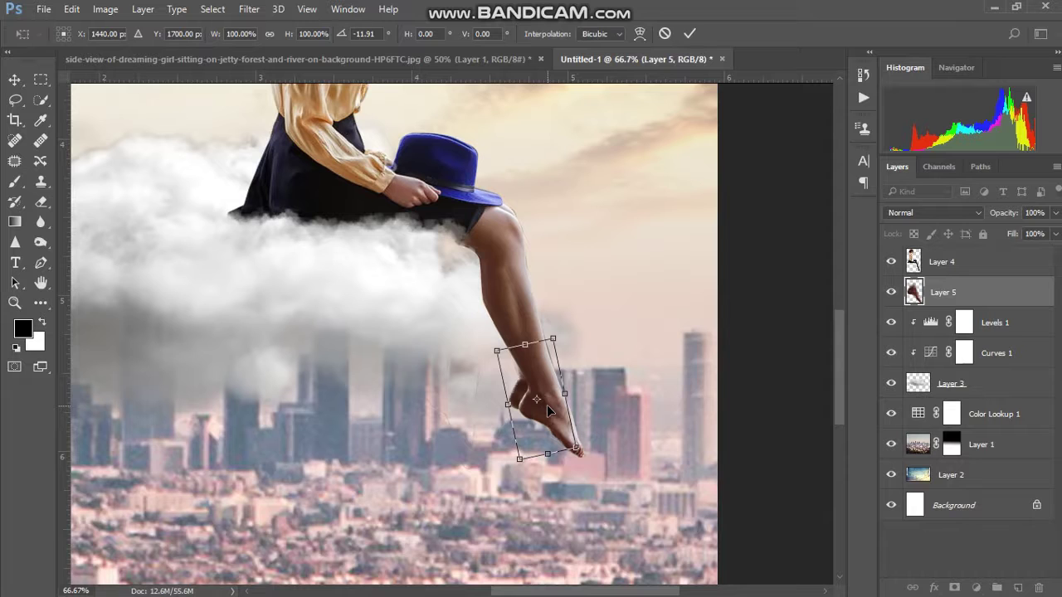
key("Return")
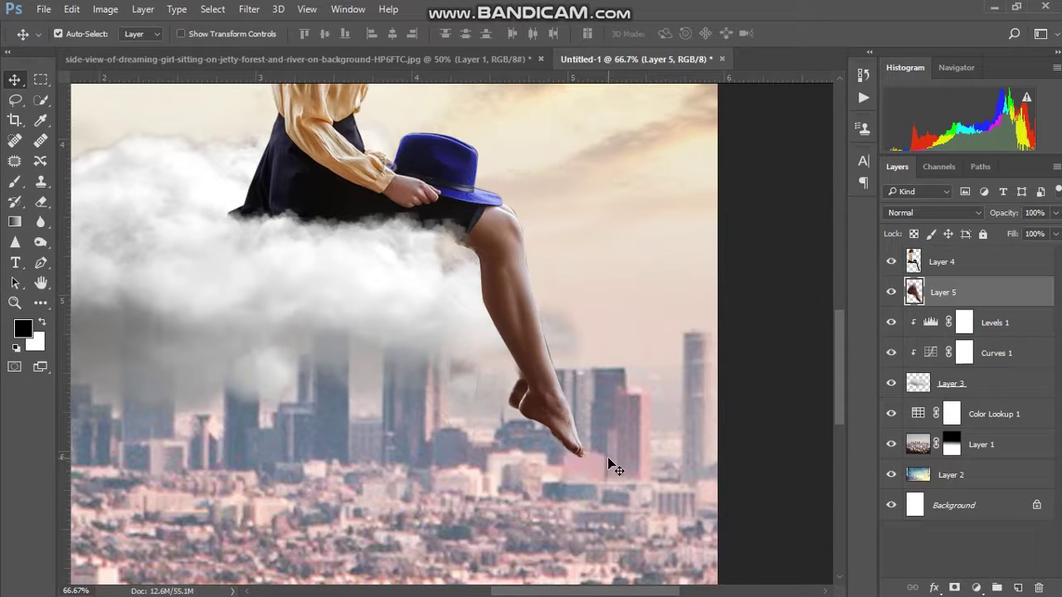
key("x")
key("z")
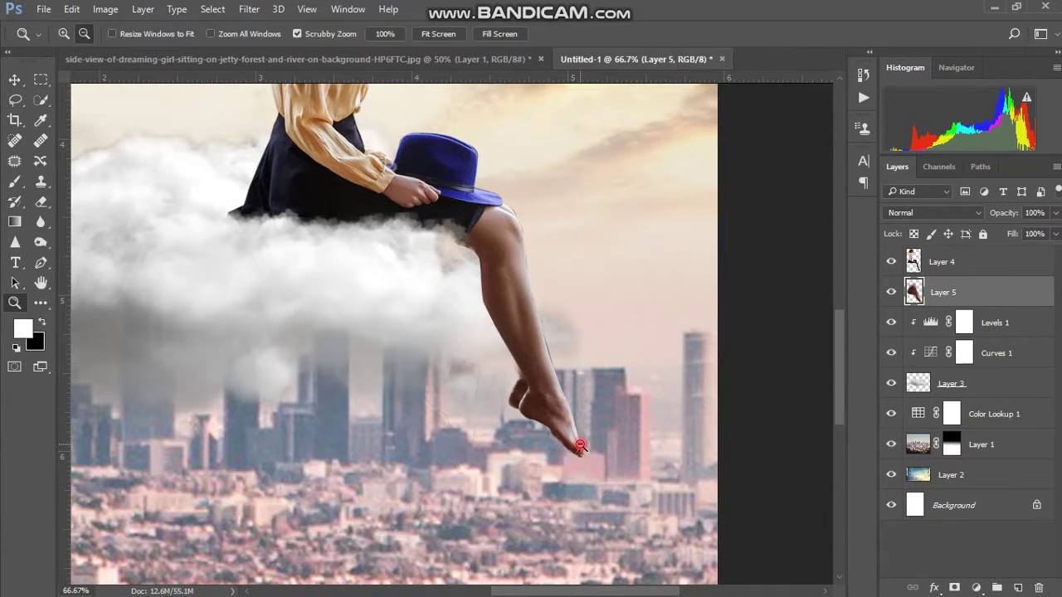
left_click(579, 445, "alt")
left_click(579, 444, "alt")
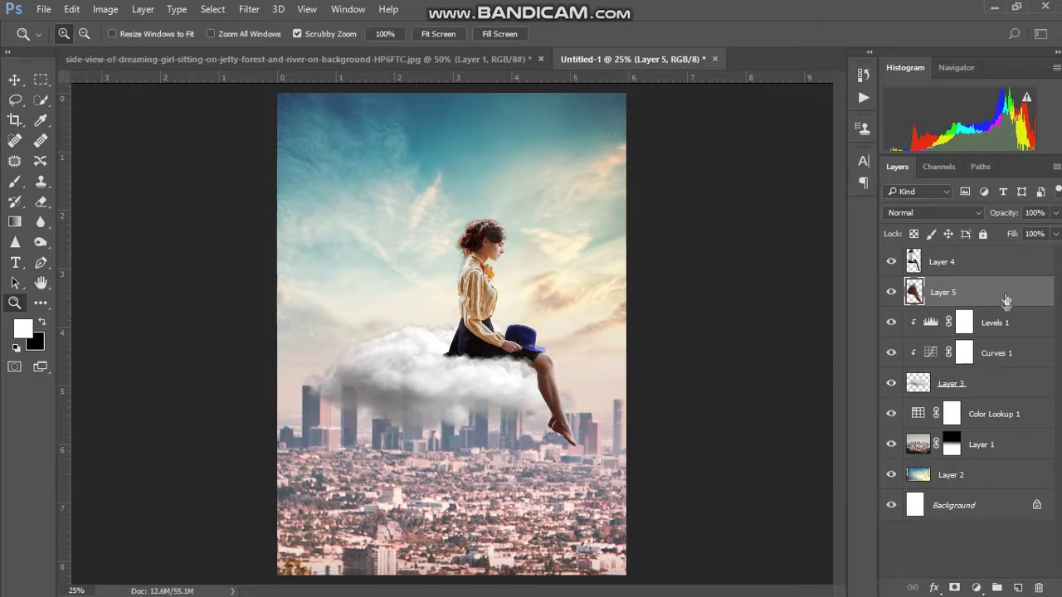
Step: Add Layer 6 above Levels 1 and set up a 56 px hard round black brush
left_click(1005, 323)
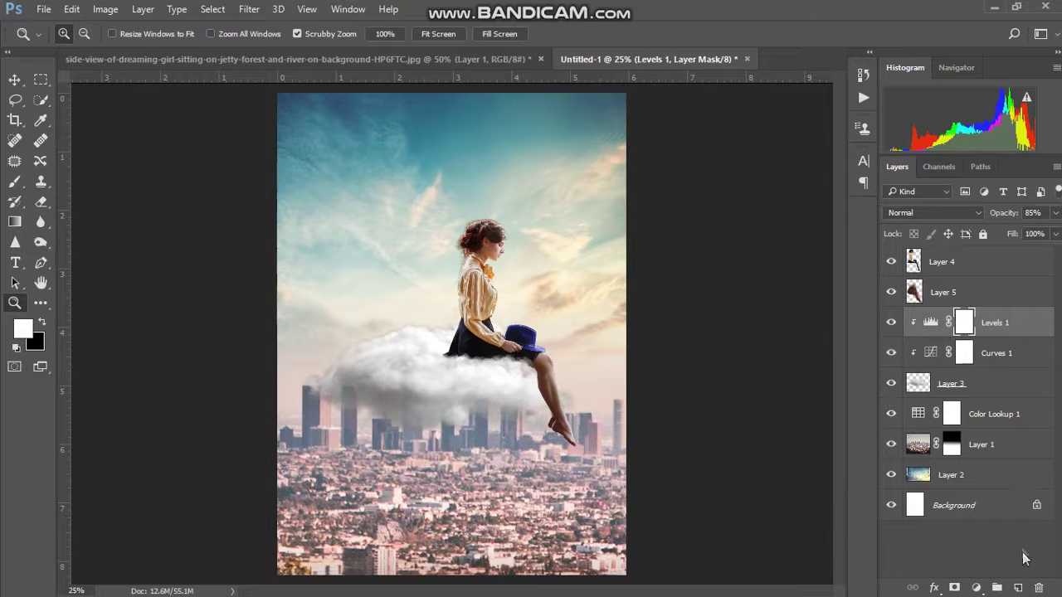
left_click(1019, 588)
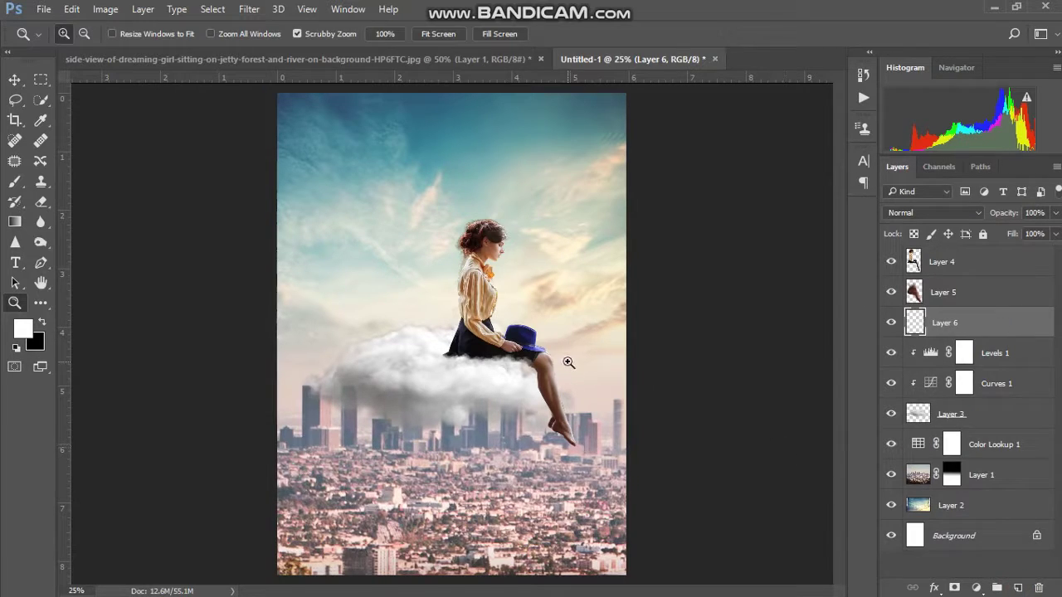
key("b")
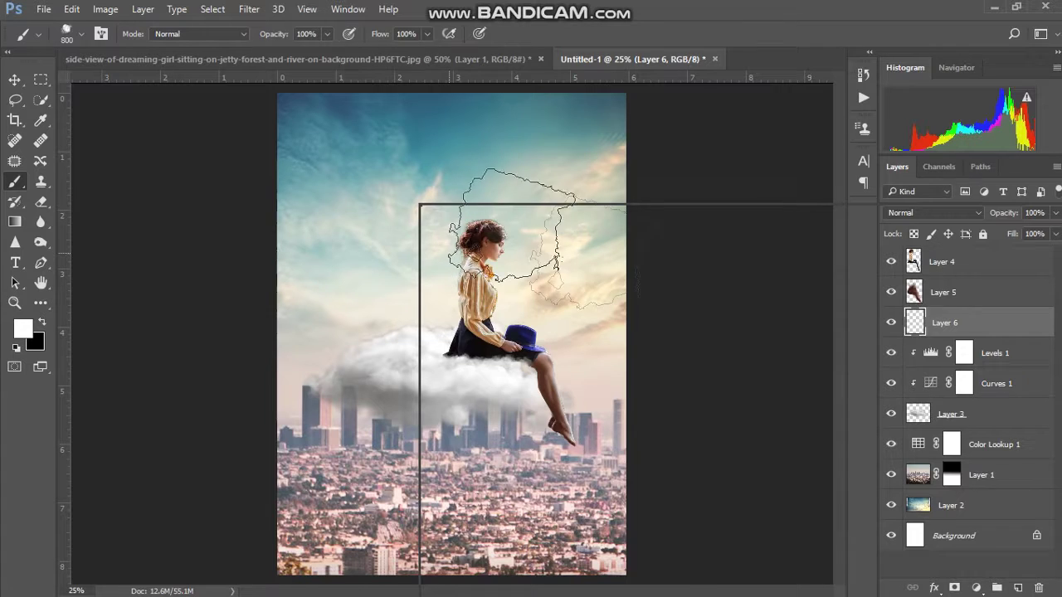
right_click(514, 270)
left_click(516, 343)
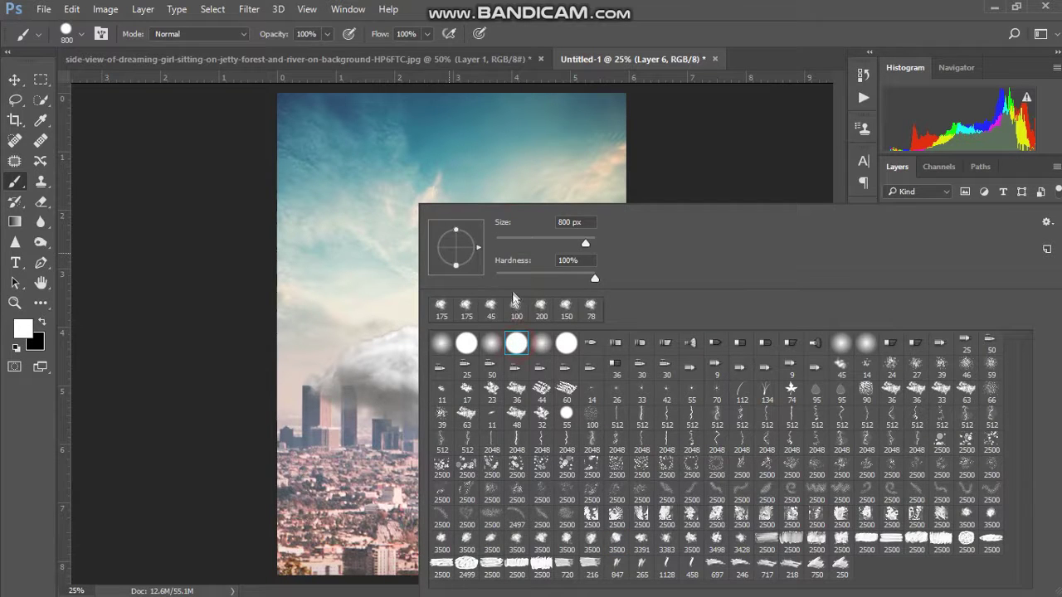
left_click(524, 240)
key("Return")
key("x")
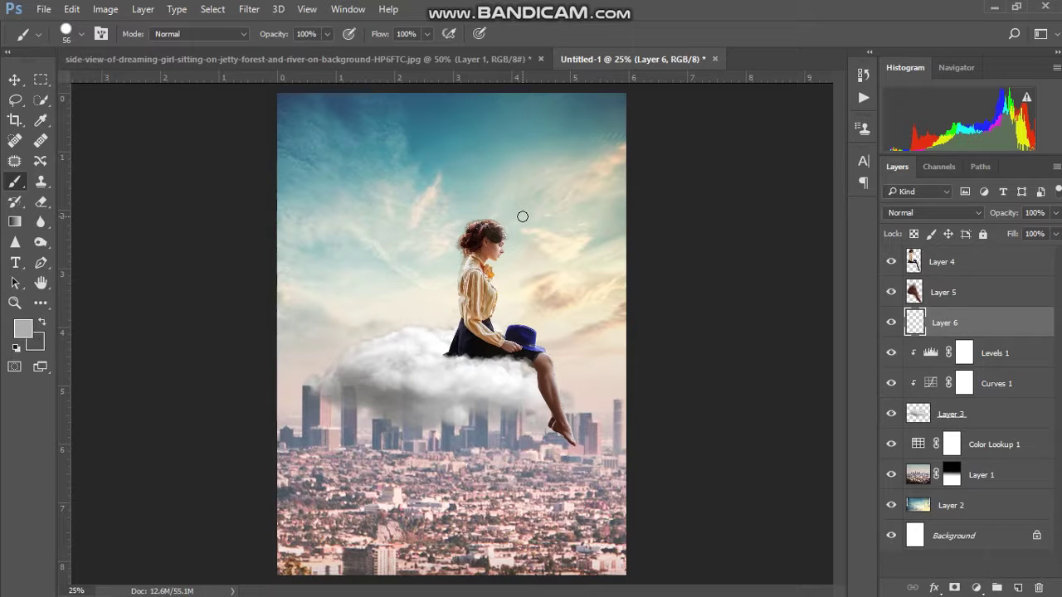
Step: Paint a black shadow along the skirt's underside on Layer 6, undoing the part below the knee
key("z")
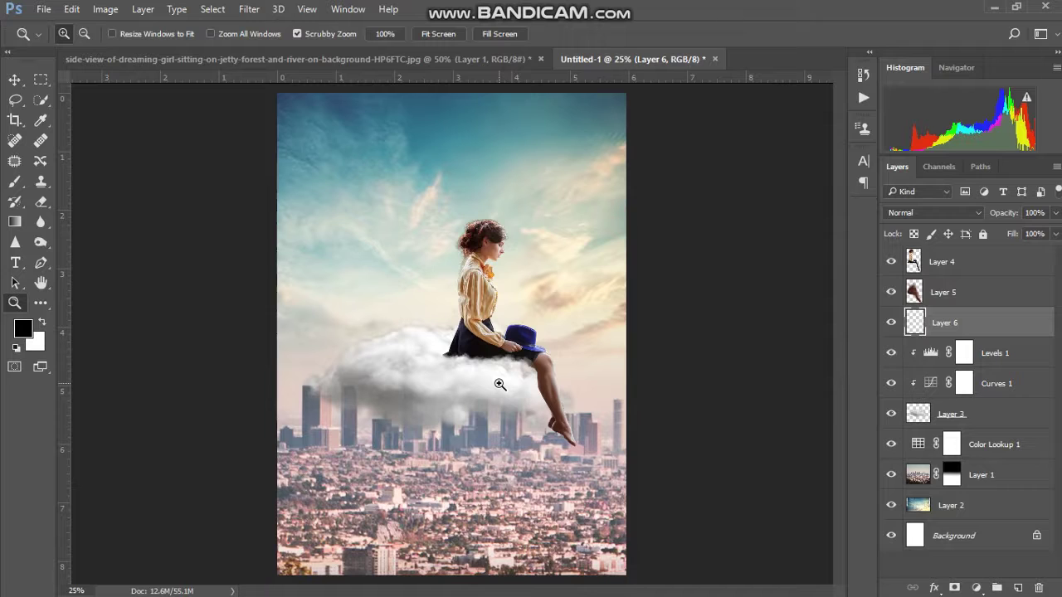
key("b")
key("z")
key("b")
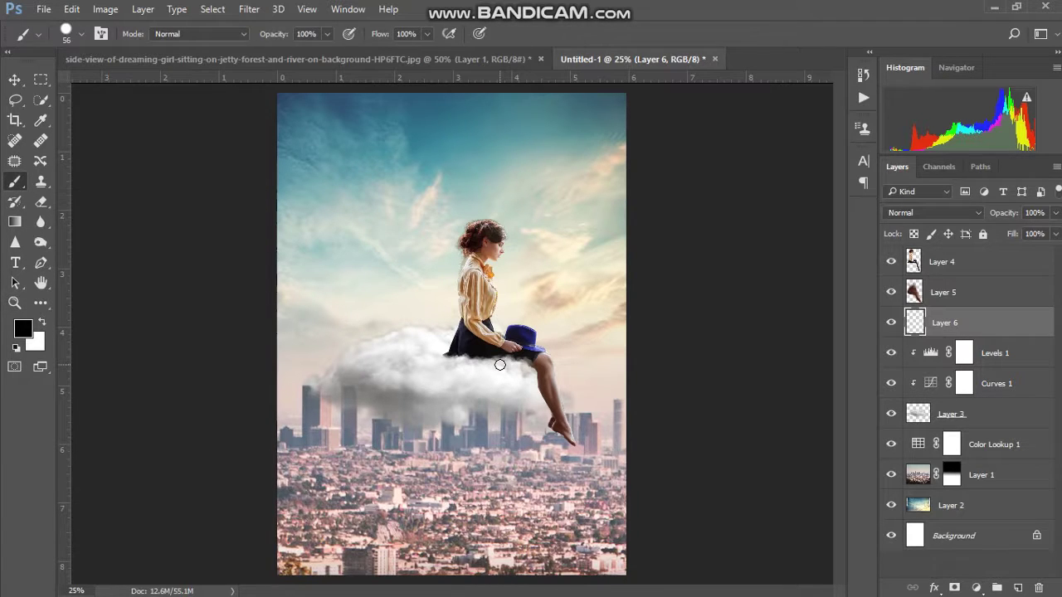
key("z")
left_click(501, 365)
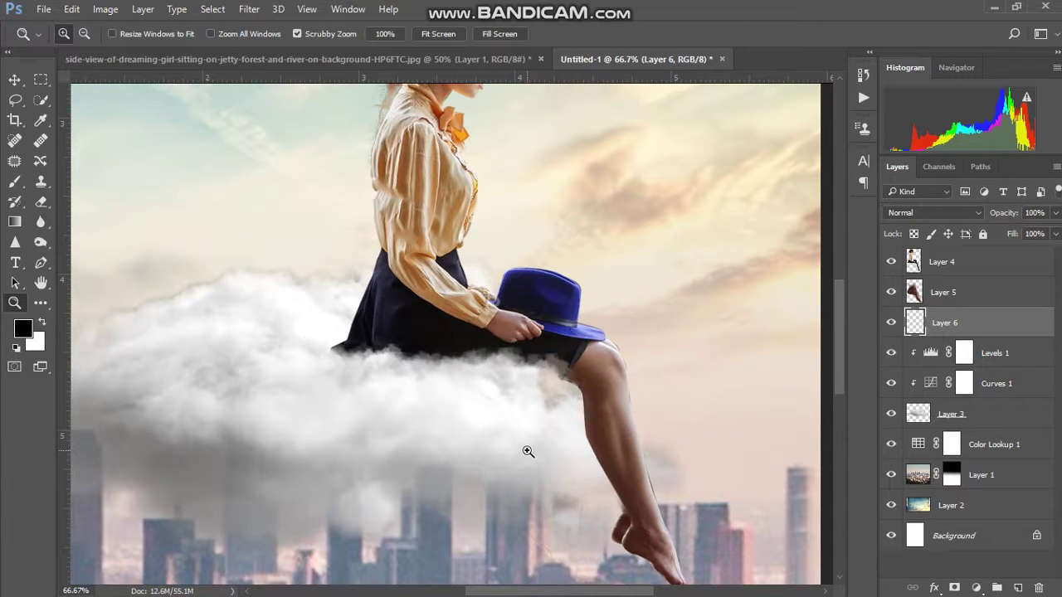
key("p")
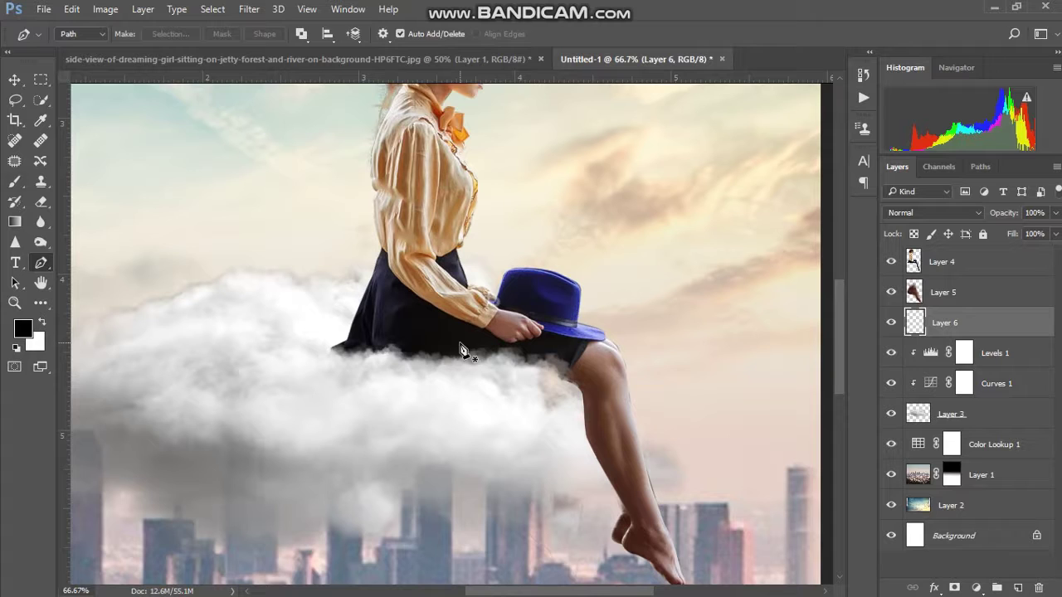
key("b")
mouse_move(344, 356)
left_mouse_down()
mouse_move(502, 359)
mouse_move(554, 380)
mouse_move(569, 388)
mouse_move(560, 438)
mouse_move(572, 477)
left_mouse_up()
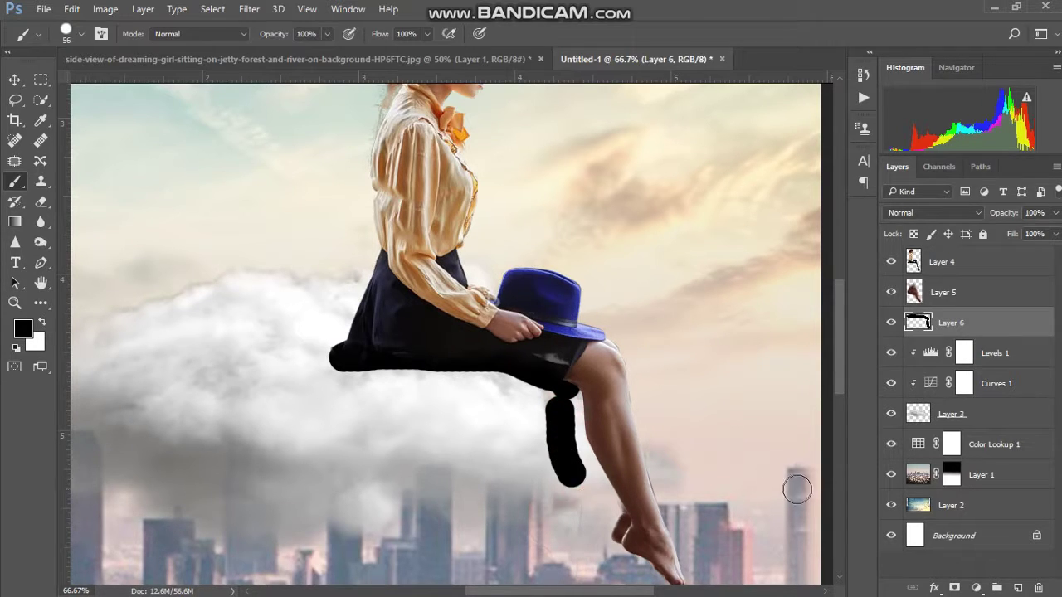
key("ctrl+z")
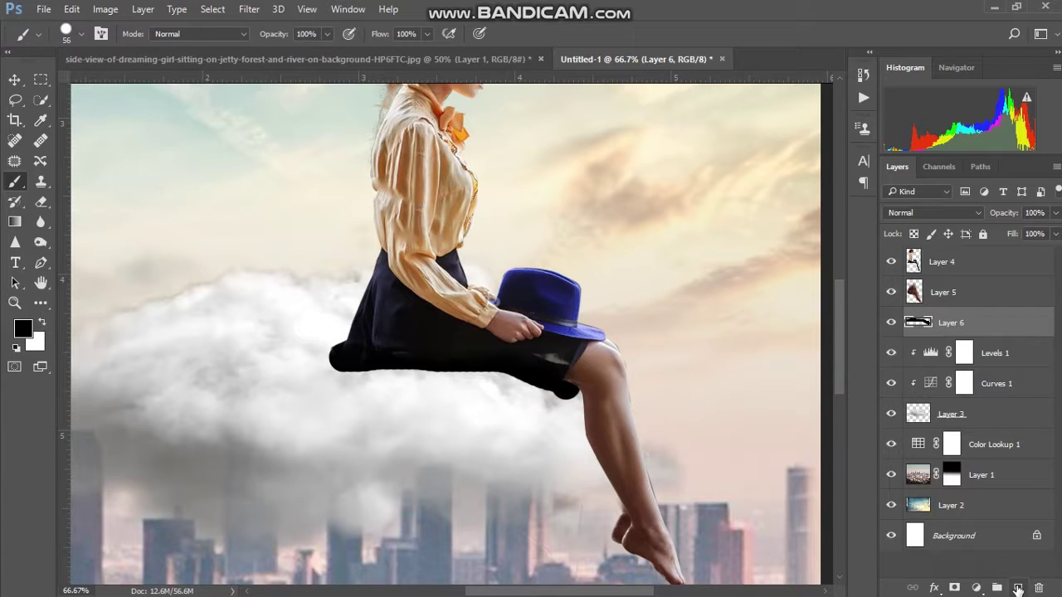
Step: Paint a black shadow behind the lower leg on new Layer 7, then merge it with Layer 6
left_click(1017, 588)
mouse_move(543, 369)
left_mouse_down()
mouse_move(560, 391)
mouse_move(577, 478)
left_mouse_up()
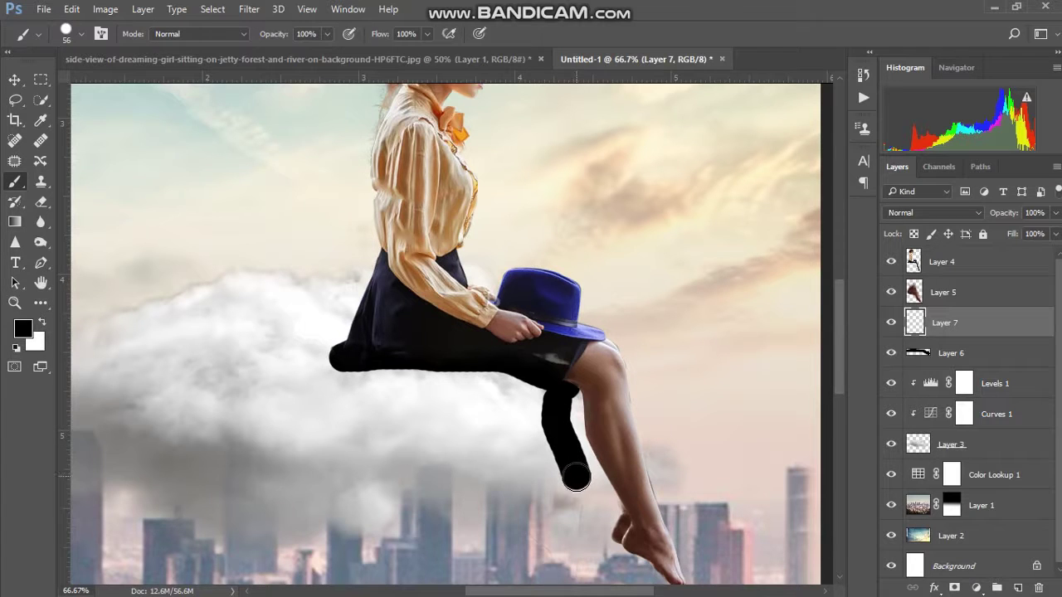
left_click(940, 352, "shift")
key("ctrl+e")
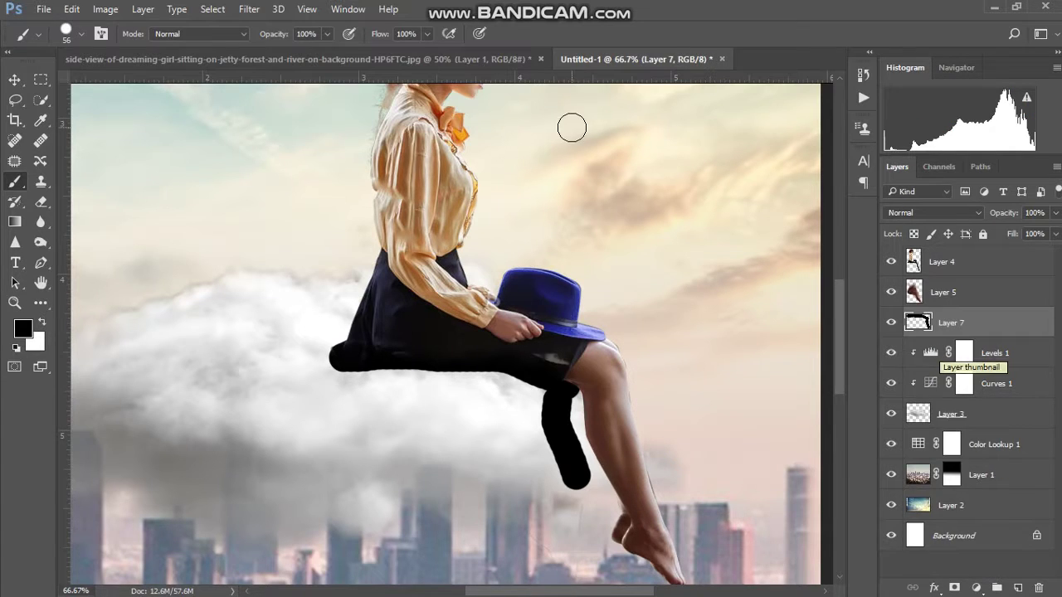
left_click(249, 9)
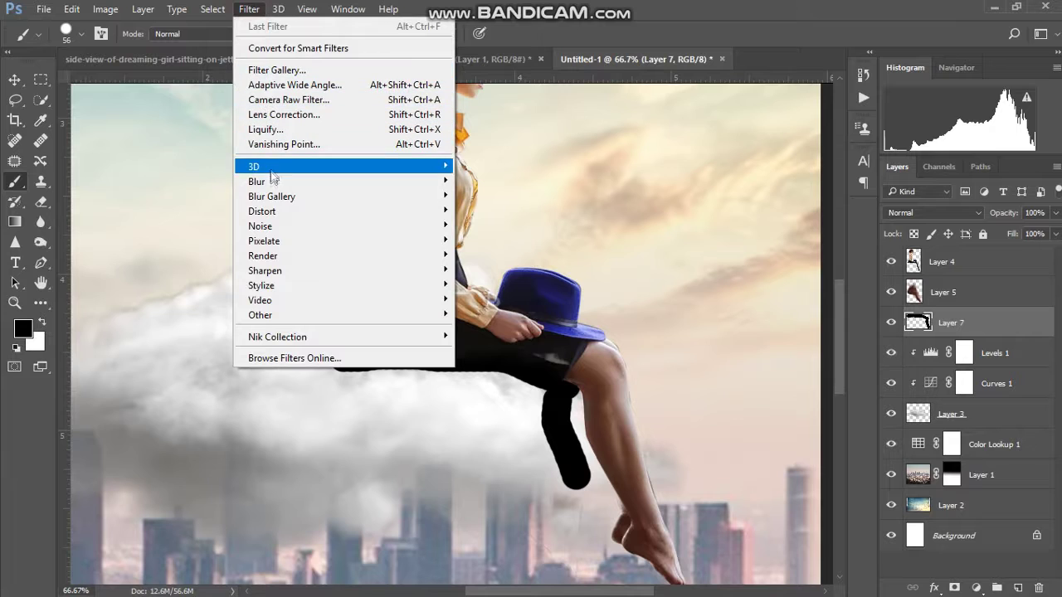
mouse_move(256, 181)
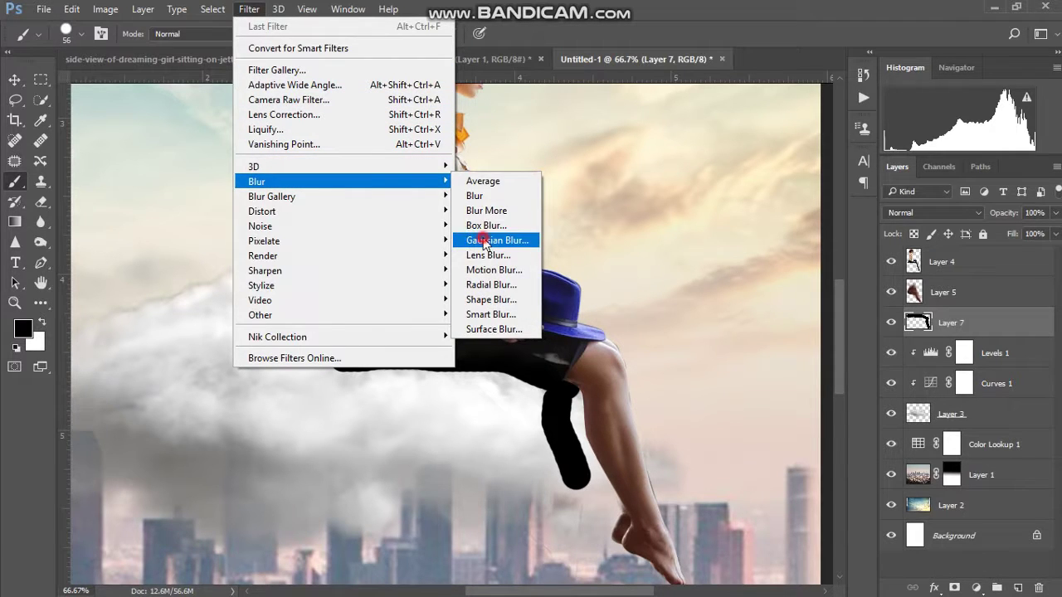
left_click(494, 240)
left_click(744, 388)
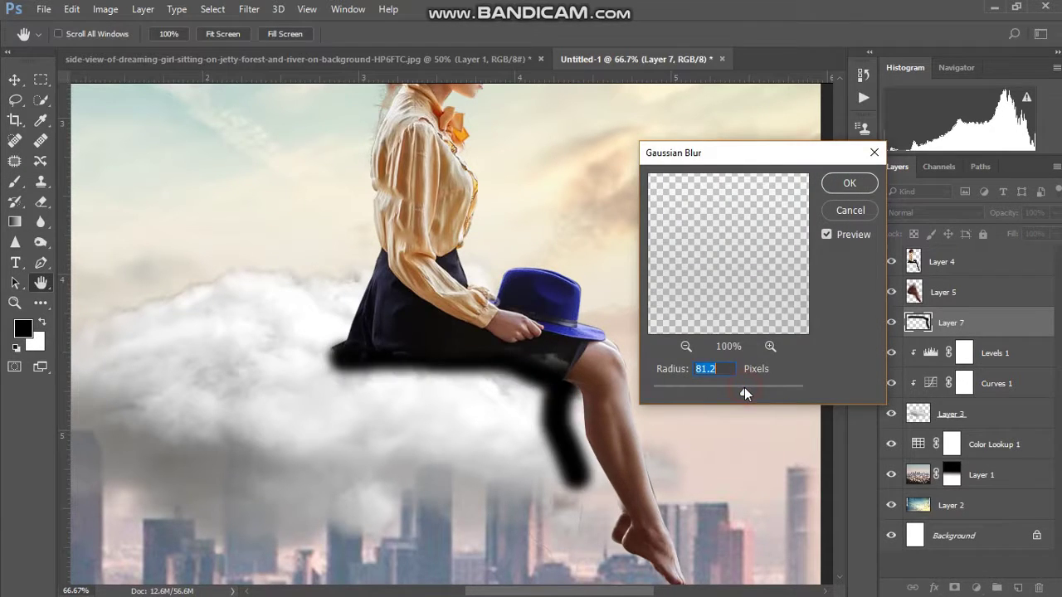
left_click(736, 391)
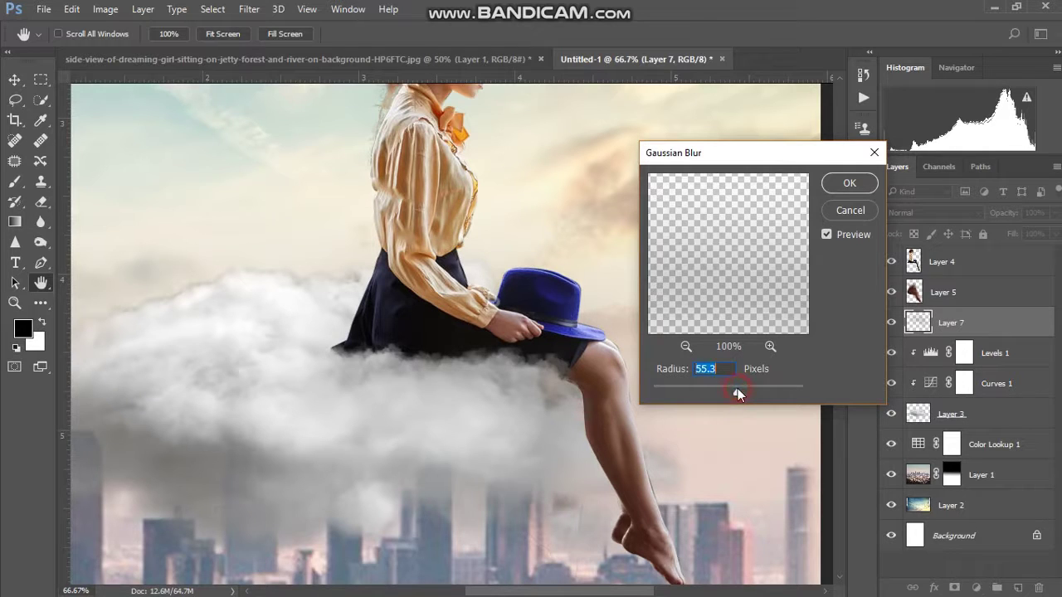
left_click(733, 392)
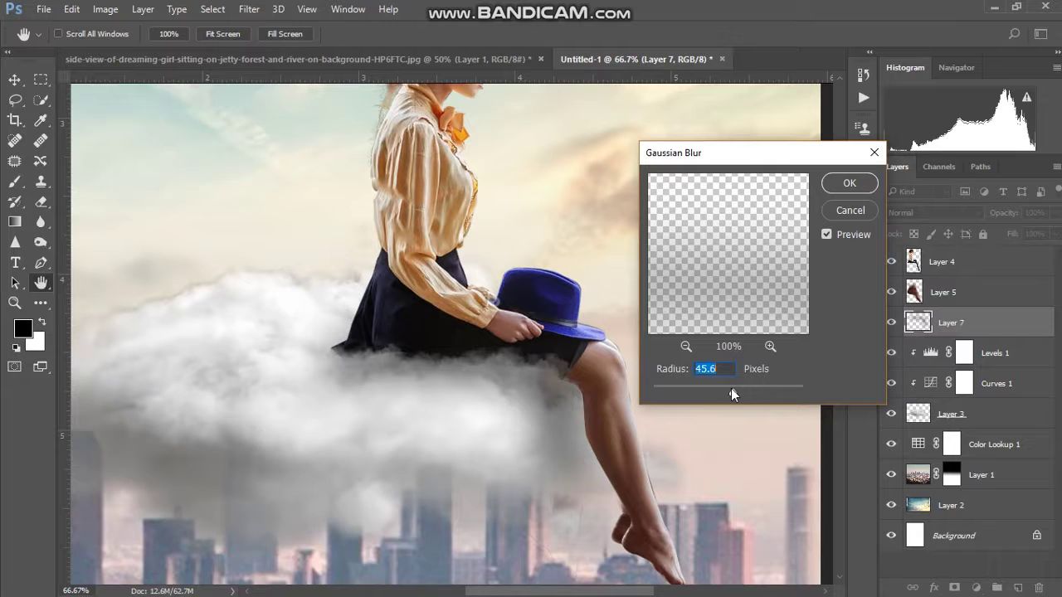
left_click(731, 391)
left_click(731, 391)
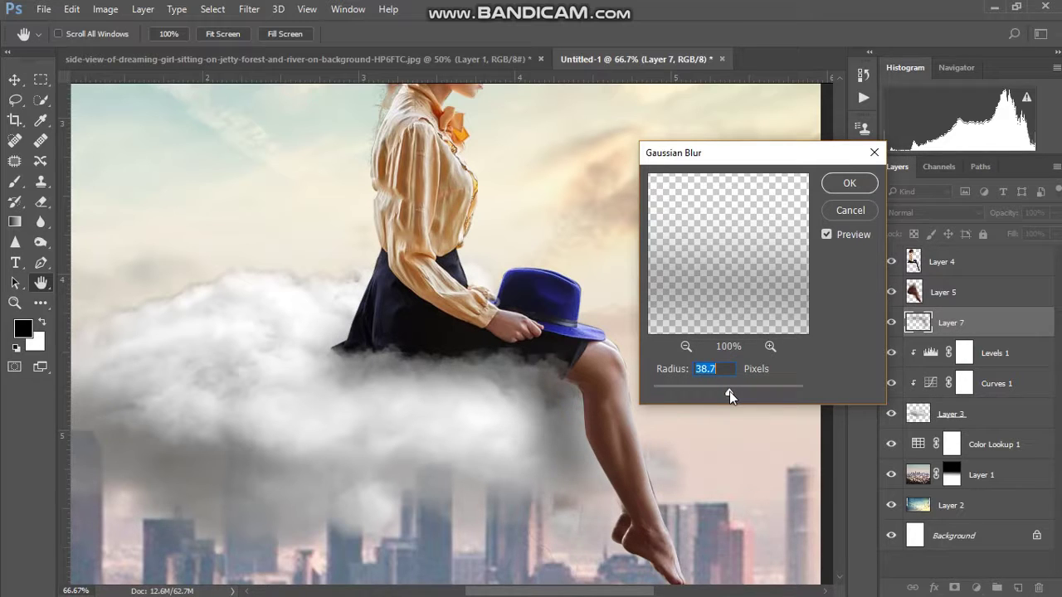
left_click(848, 184)
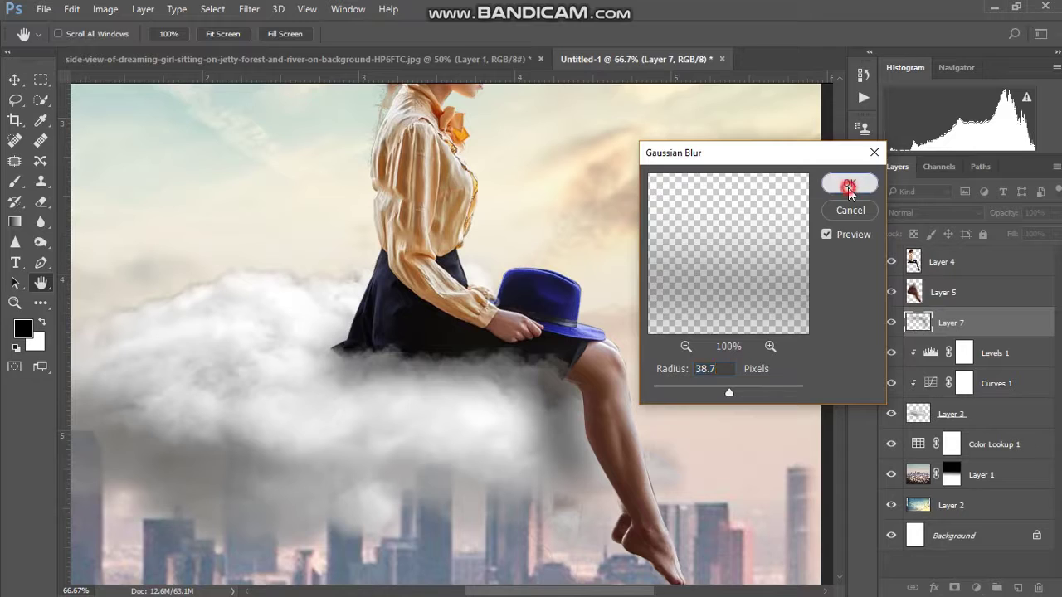
key("z")
key("alt")
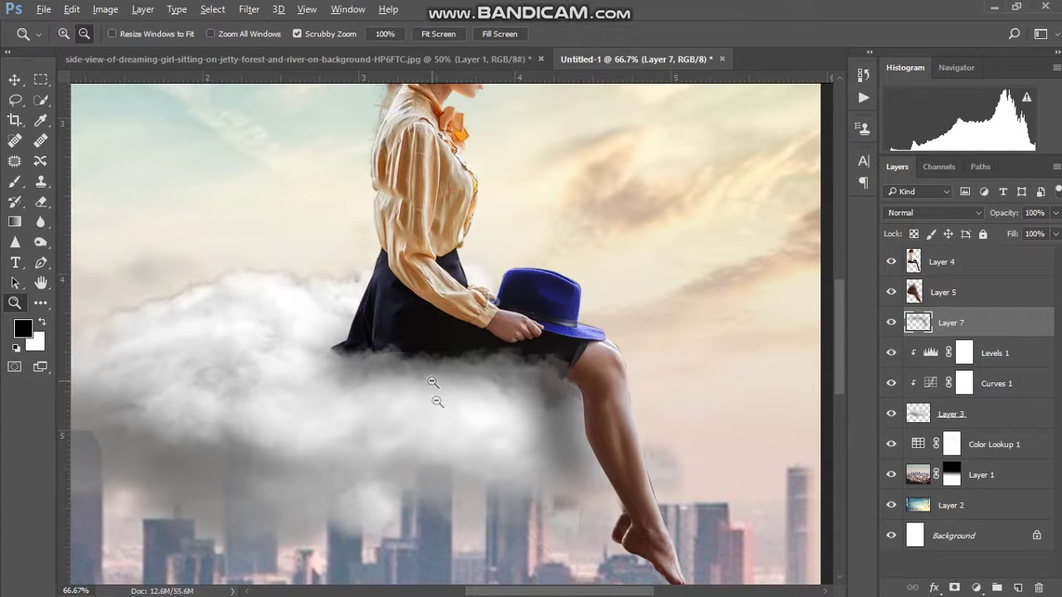
left_click(437, 402, "alt")
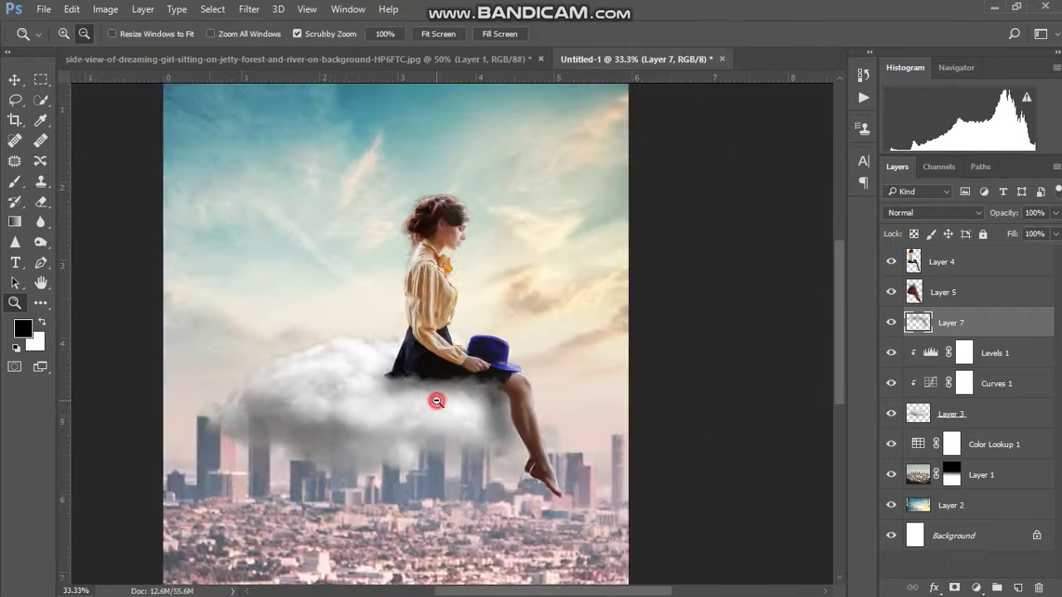
left_click(563, 387, "alt")
left_click(474, 349, "alt")
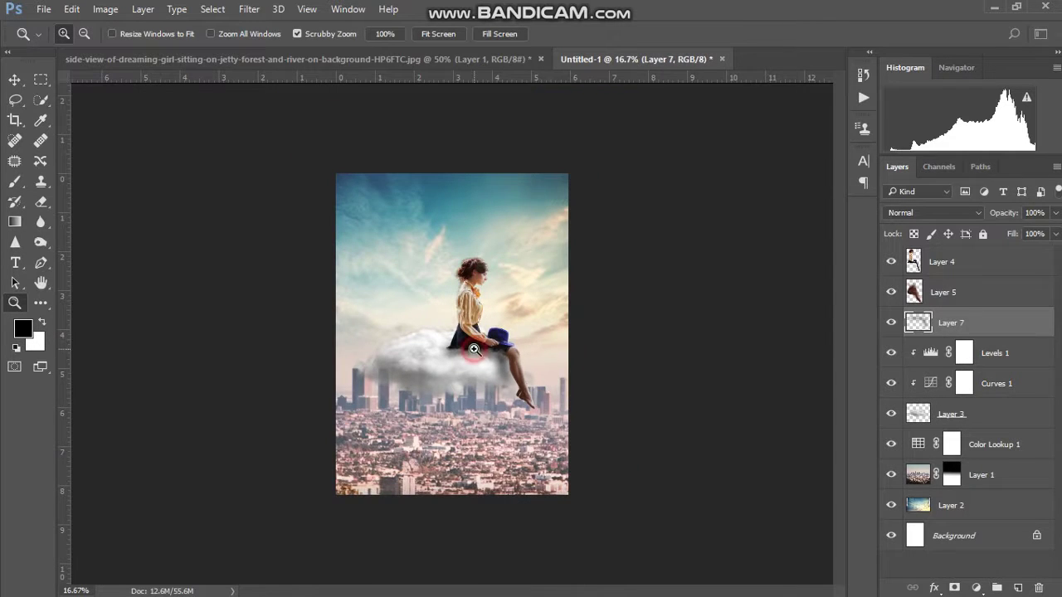
left_click(486, 362)
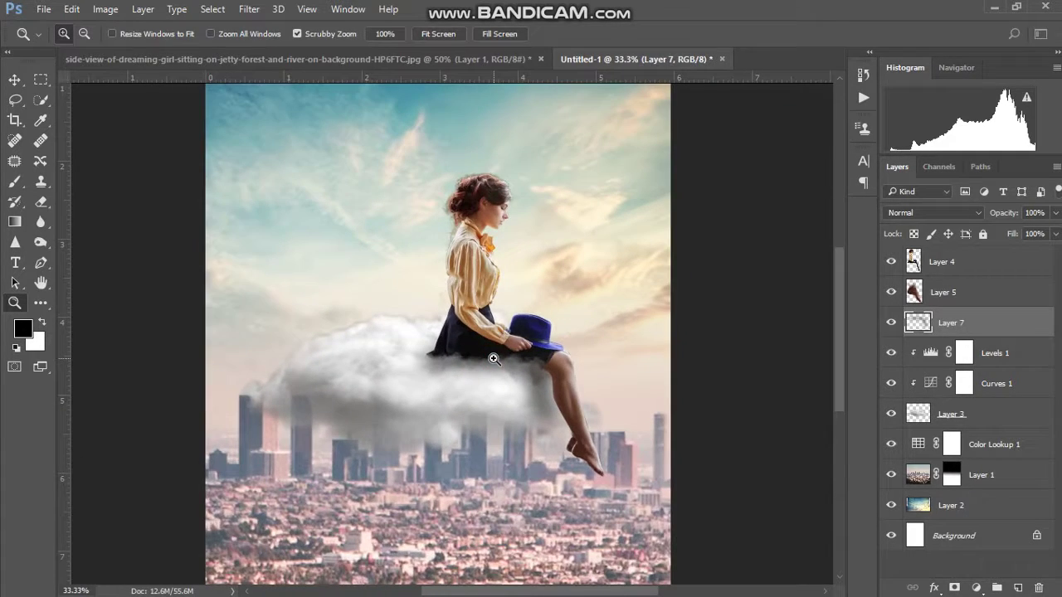
left_click(494, 358, "alt")
left_click(494, 358, "alt")
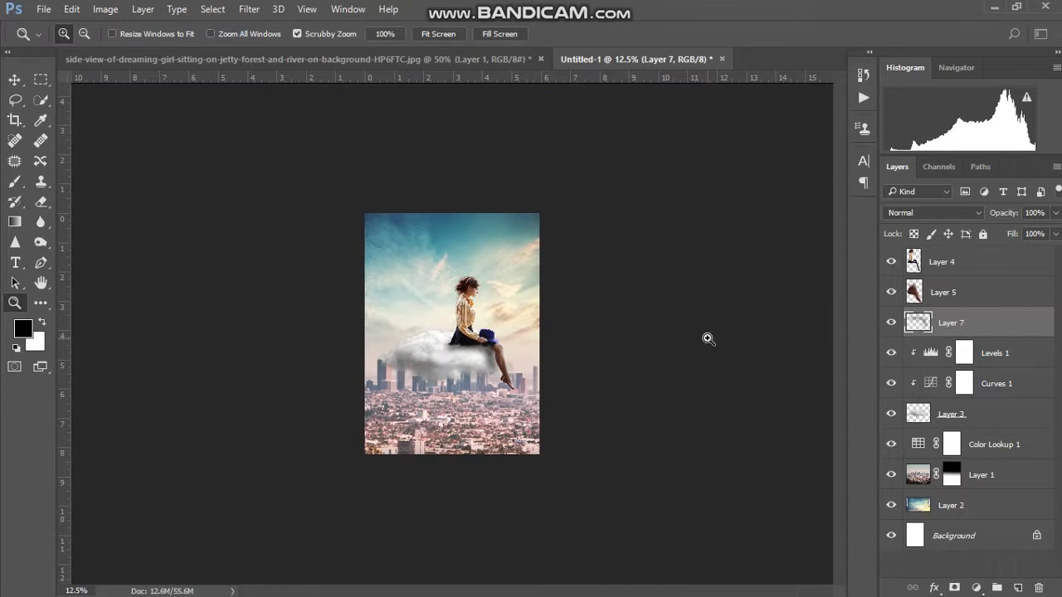
Step: Merge Layer 5 into Layer 4 and duplicate the merged layer
left_click(944, 295)
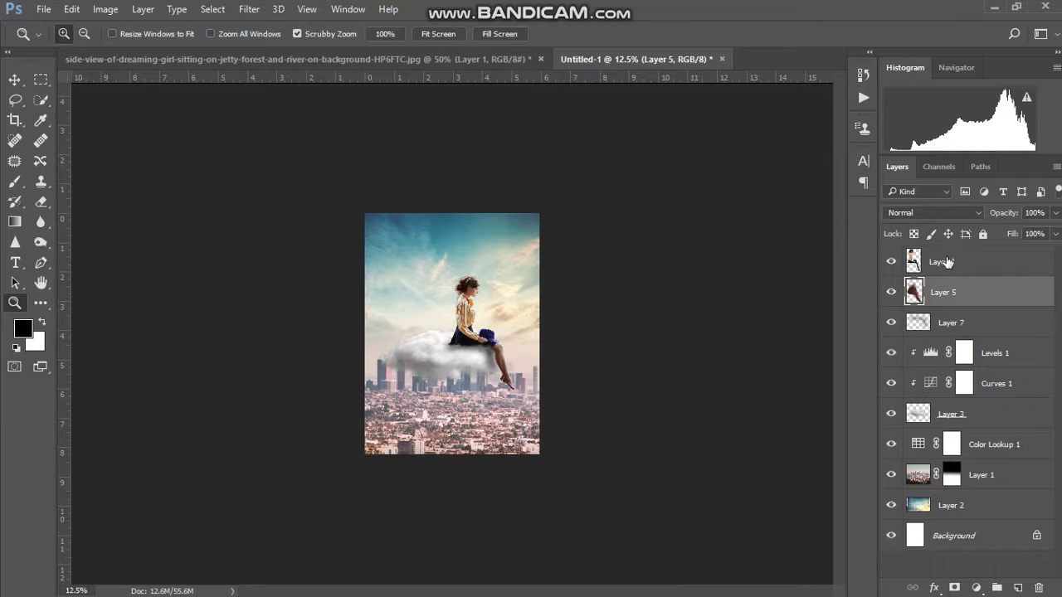
left_click(946, 262, "shift")
key("ctrl+e")
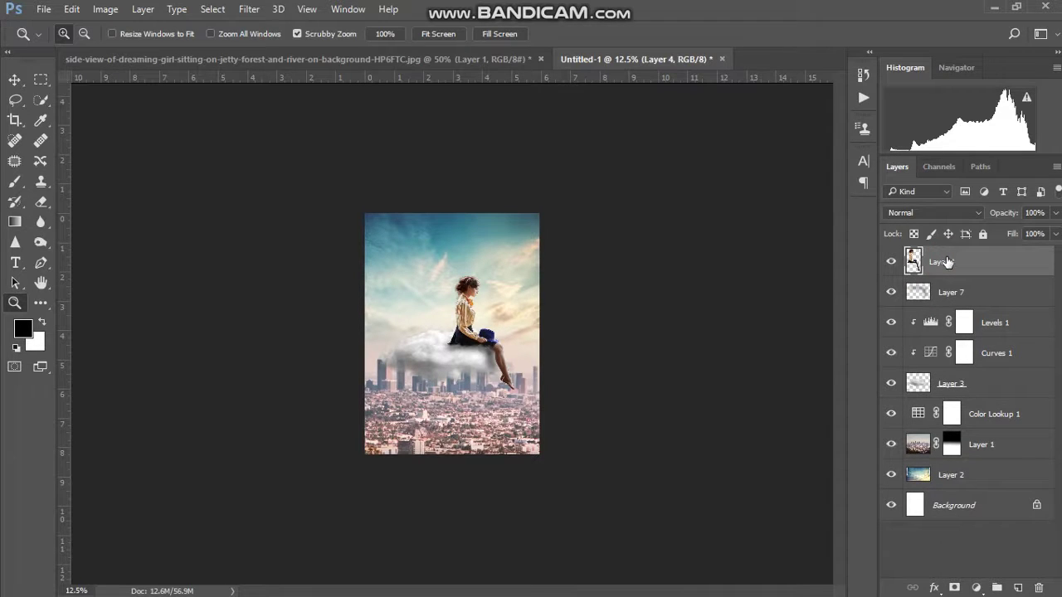
key("ctrl+j")
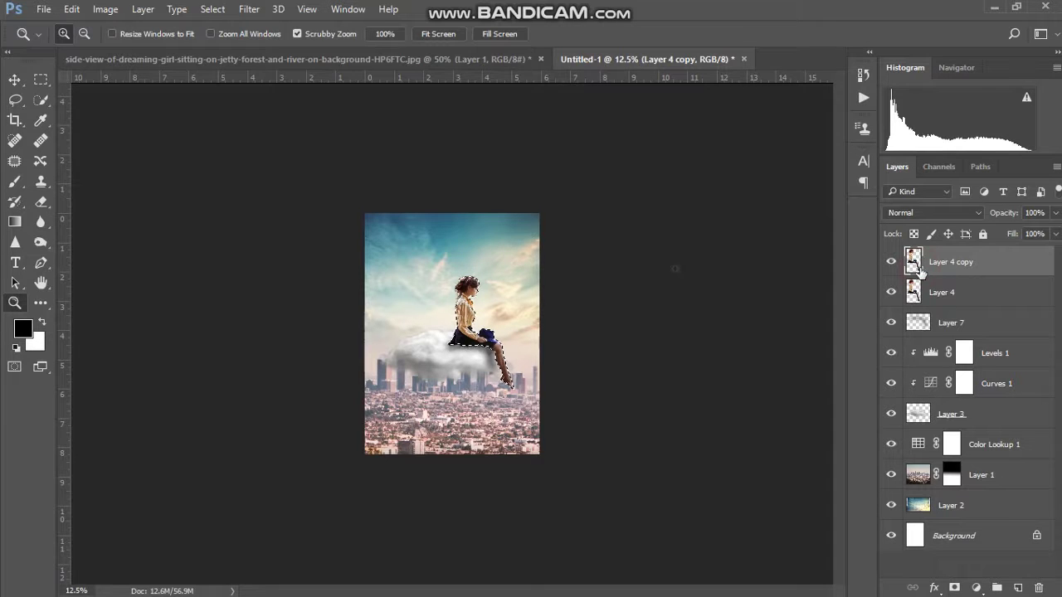
left_click_drag(489, 328, 533, 300)
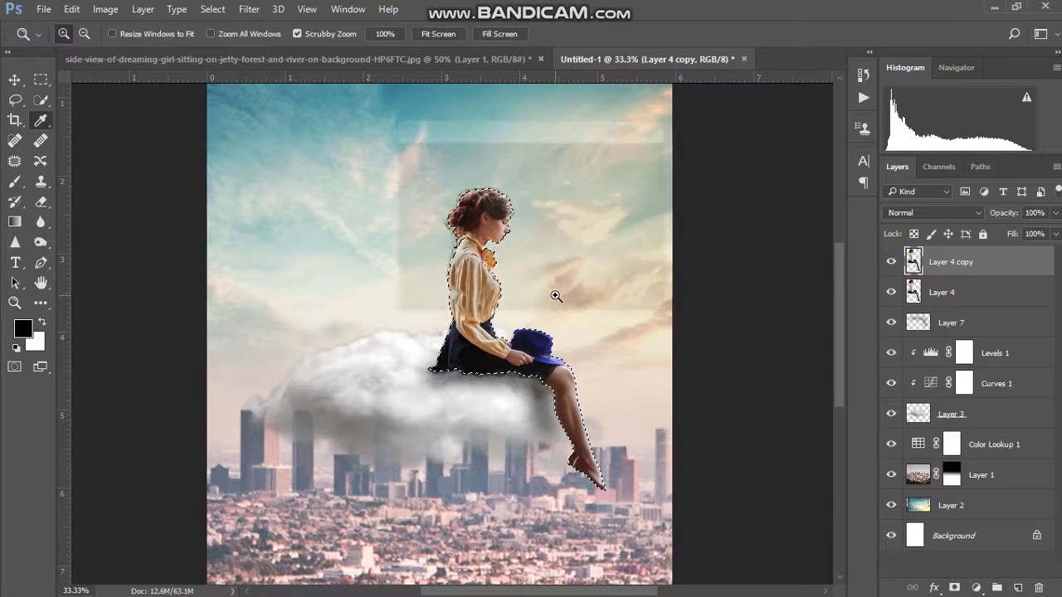
Step: Fill Layer 4 copy with 50% Gray, set it to Overlay, and reload the girl's outline
key("shift+F5")
left_click_drag(568, 160, 535, 276)
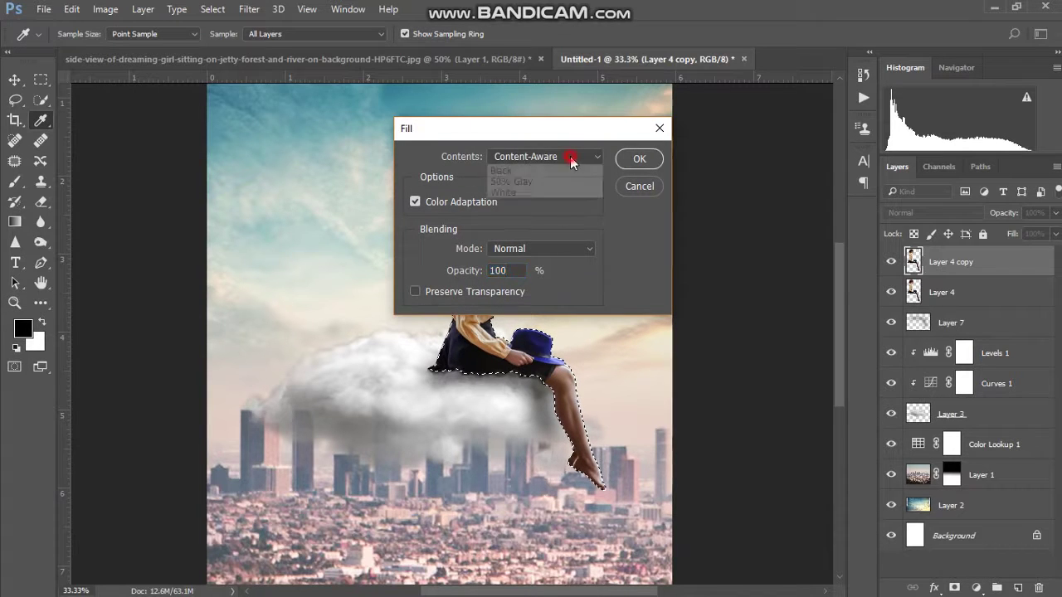
left_click(641, 158)
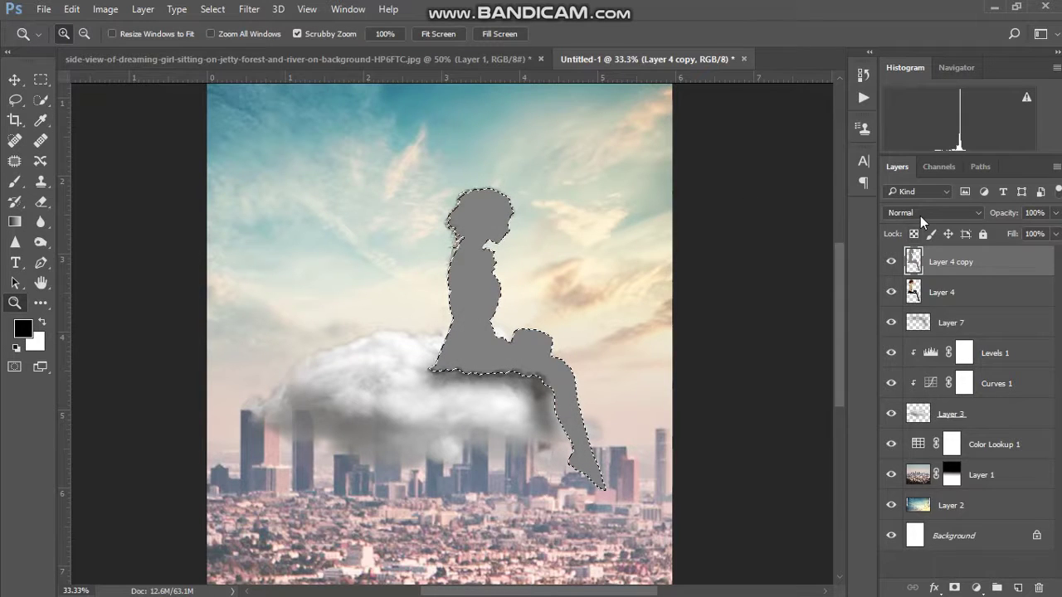
left_click(917, 213)
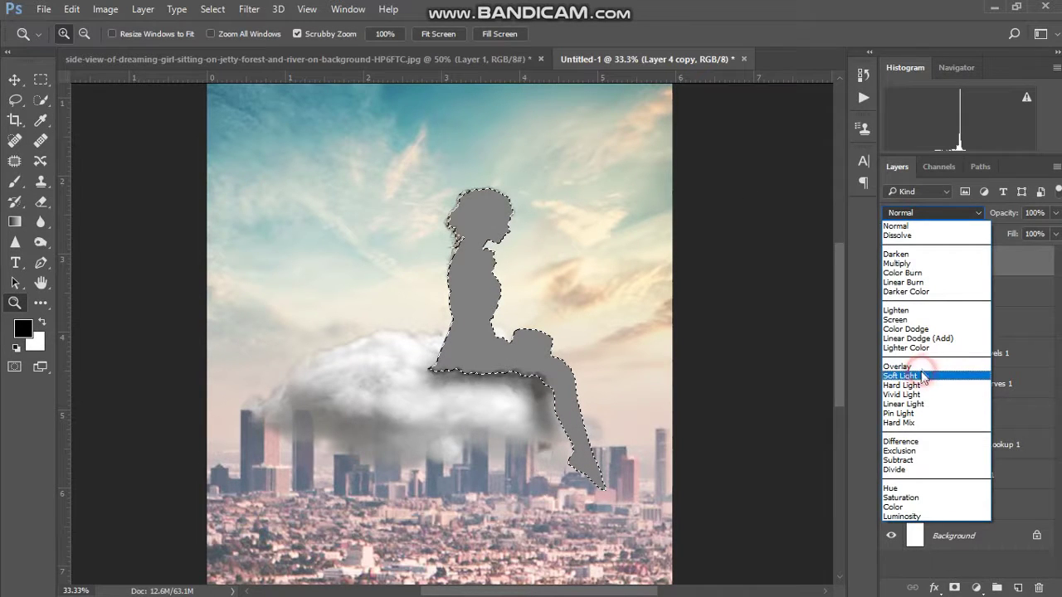
left_click(921, 366)
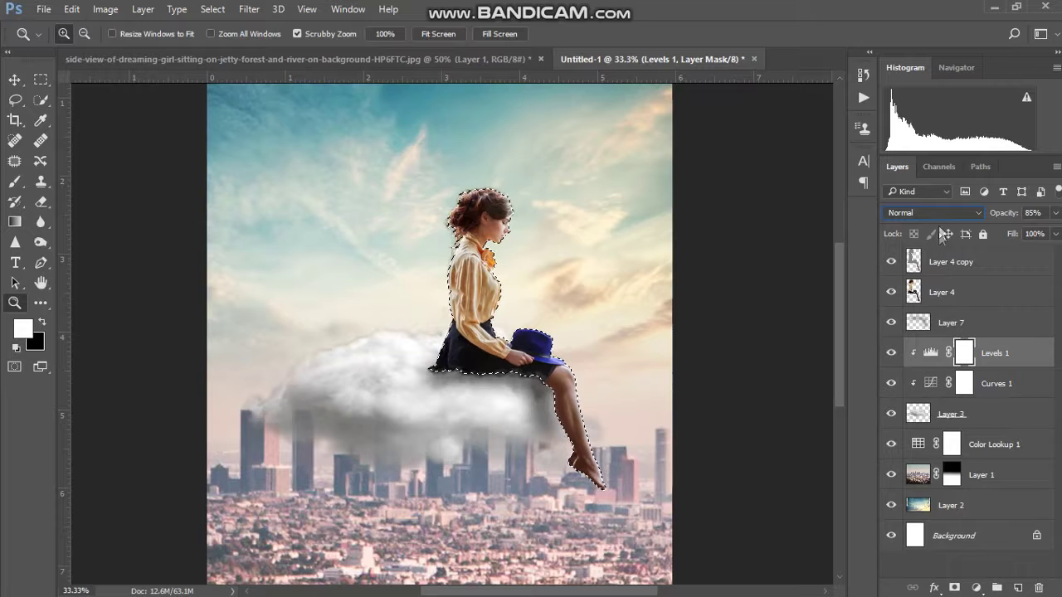
left_click(944, 262)
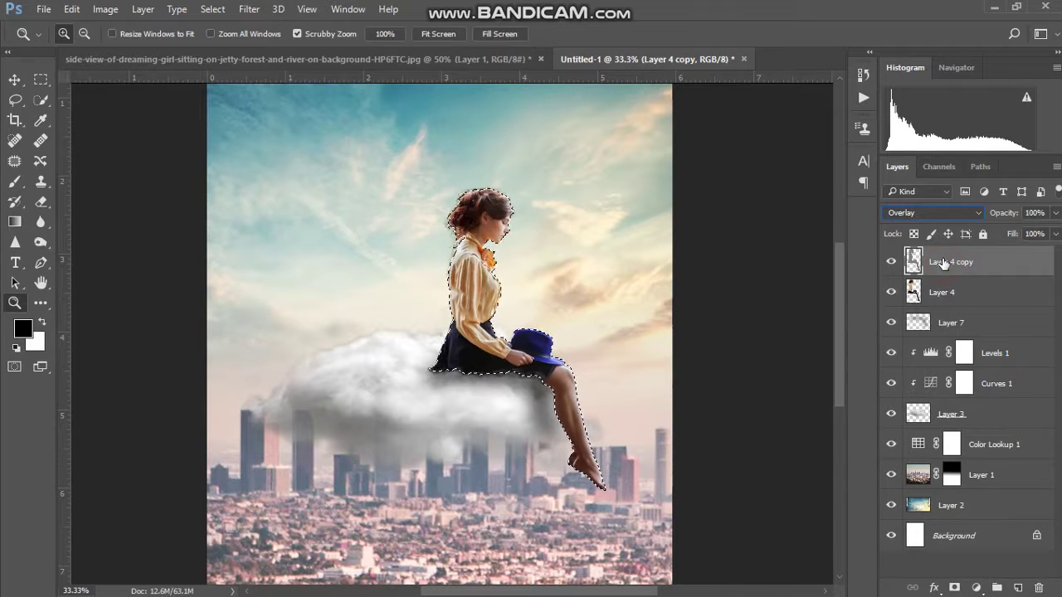
key("ctrl+d")
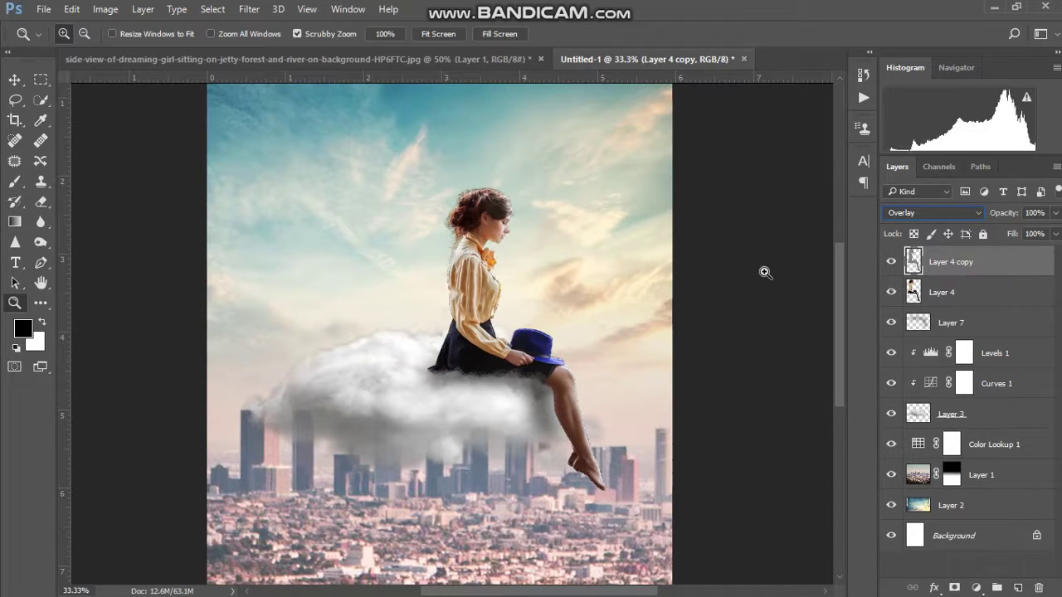
left_click(916, 262, "ctrl")
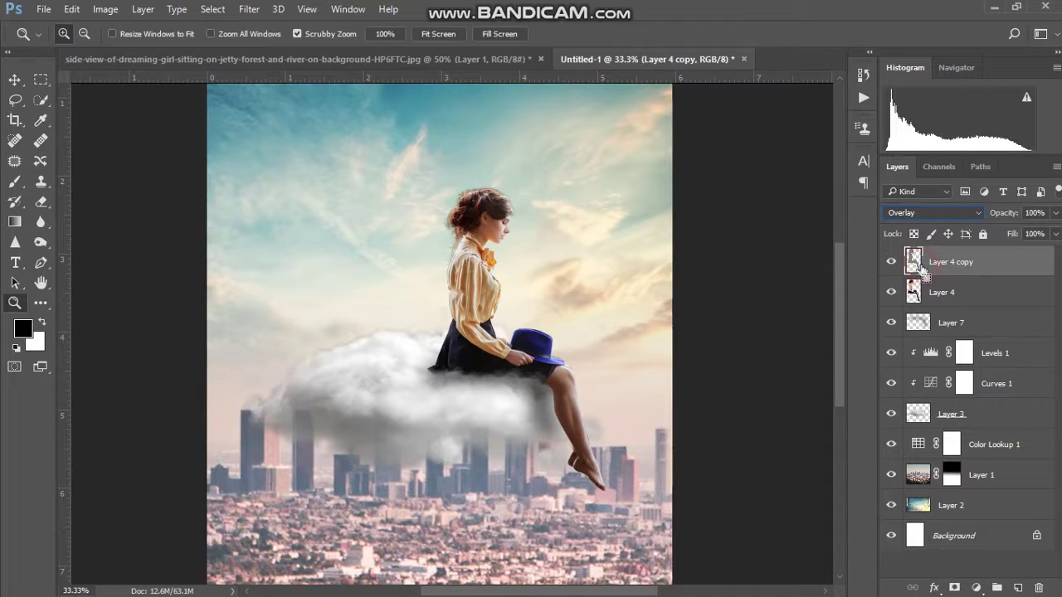
Step: Burn the cloud just beneath the skirt with a 600 px brush
left_click(41, 241)
key("bracketleft")
key("bracketleft")
key("bracketleft")
key("bracketleft")
key("bracketleft")
key("bracketleft")
key("bracketleft")
key("bracketleft")
key("bracketleft")
key("bracketleft")
key("bracketleft")
key("bracketleft")
key("bracketleft")
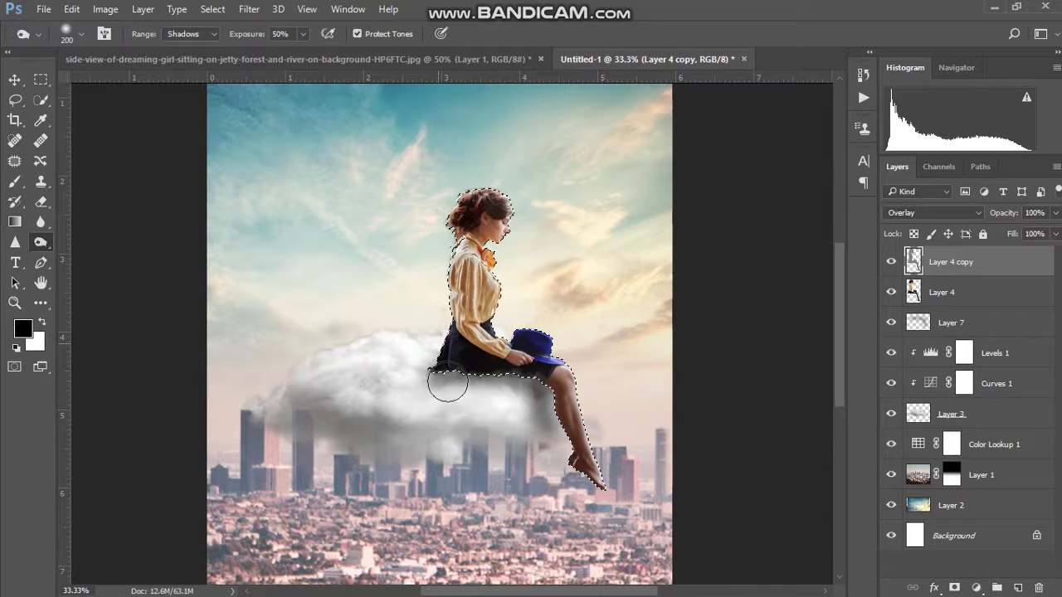
left_click_drag(494, 382, 531, 397)
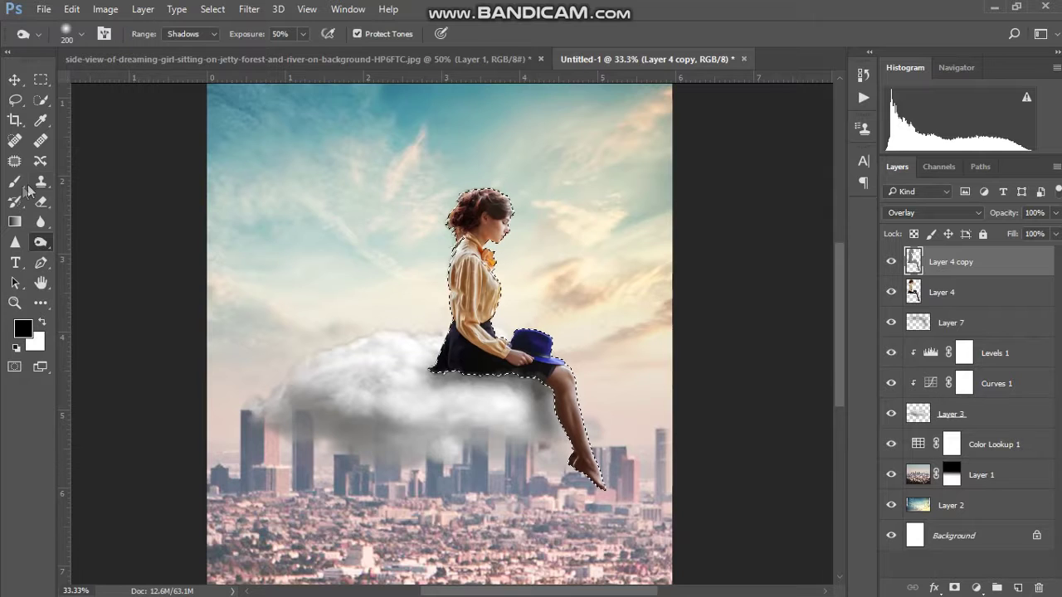
Step: Dodge the girl's hair and face lightly with a 200 px brush
left_click(40, 240, "alt")
right_click(49, 242)
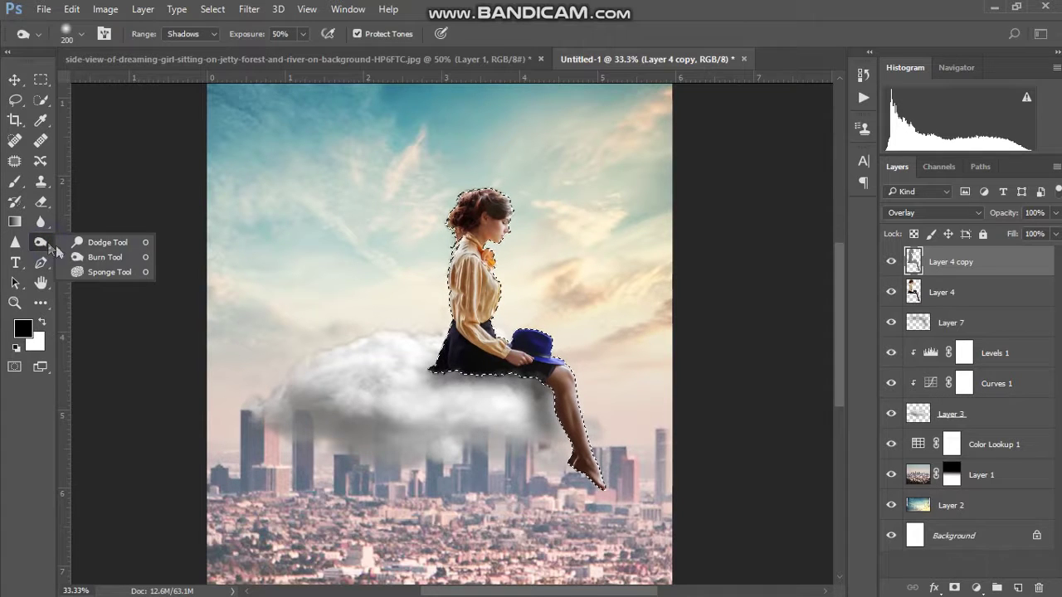
left_click(99, 244)
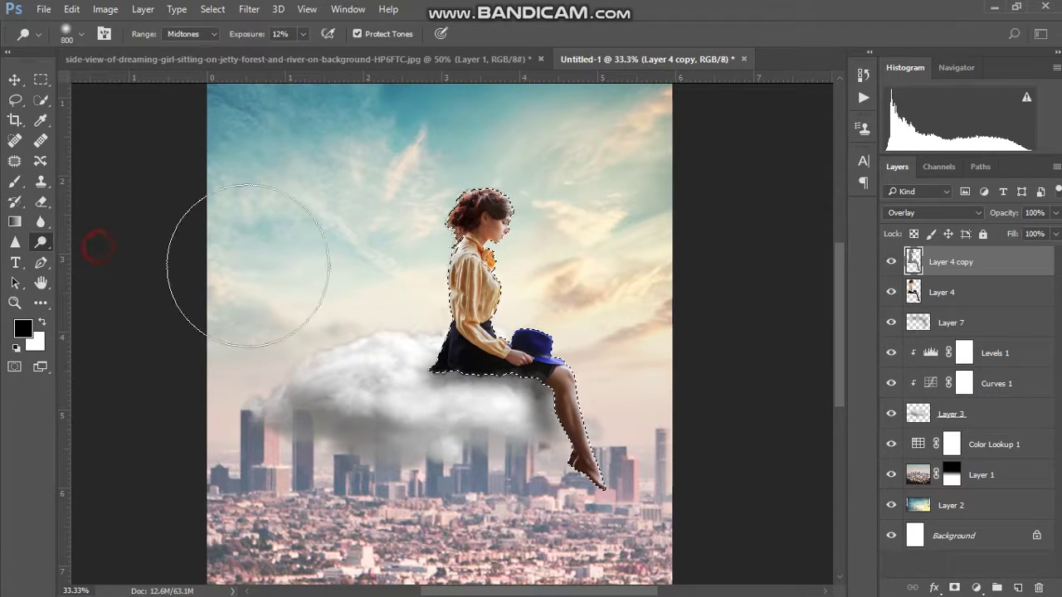
key("bracketleft")
key("bracketleft")
key("bracketleft")
key("bracketleft")
key("bracketleft")
key("bracketleft")
key("bracketleft")
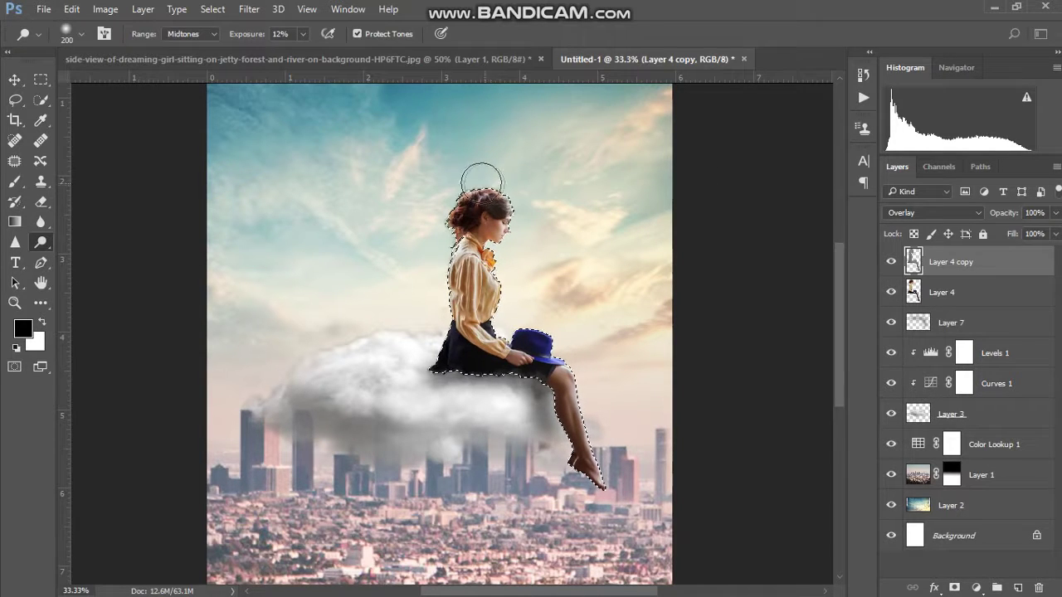
mouse_move(484, 166)
left_mouse_down()
mouse_move(531, 202)
mouse_move(494, 219)
mouse_move(515, 318)
mouse_move(506, 325)
left_mouse_up()
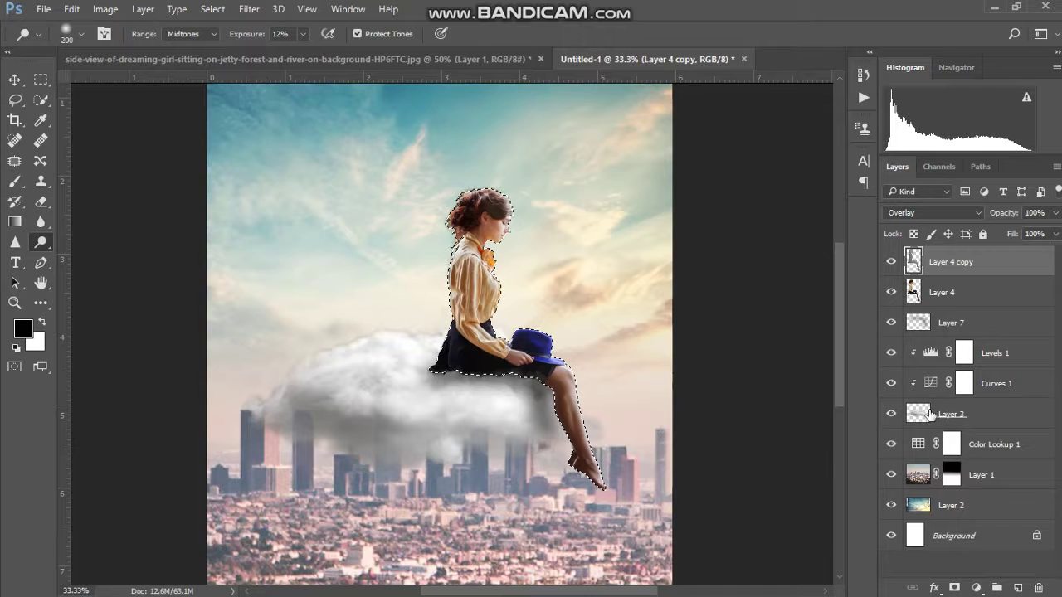
left_click(992, 352)
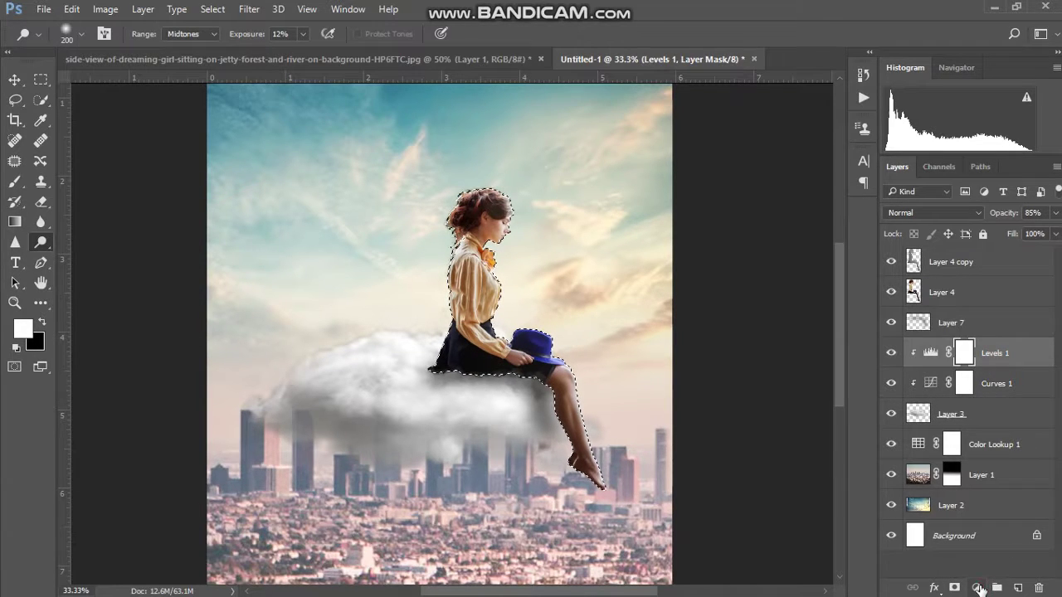
Step: Create Layer 8 above Levels 1 with default colours, fill it 50% Gray, blend as Overlay
left_click(977, 587)
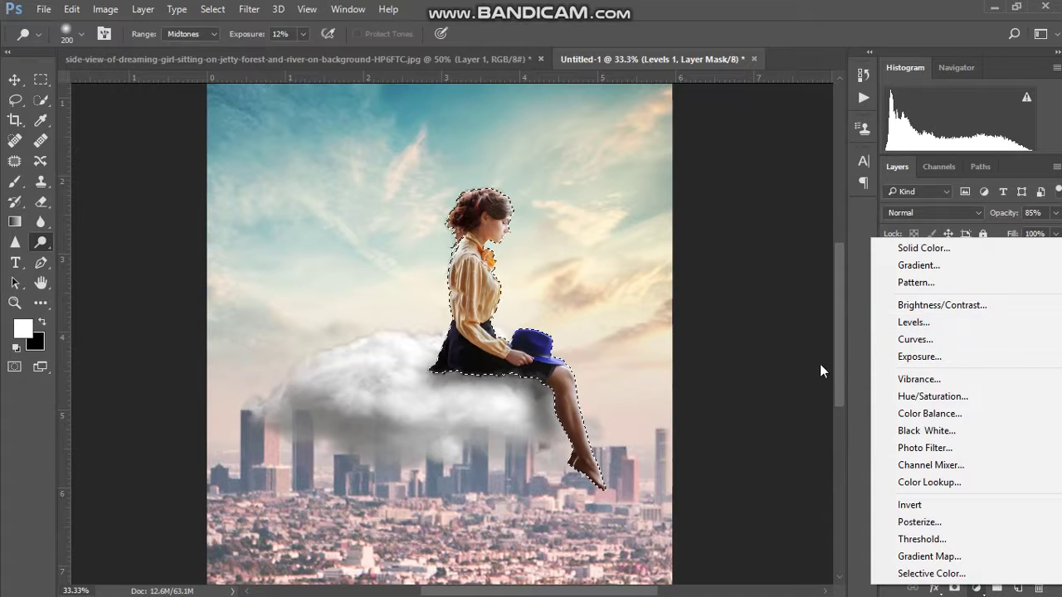
left_click(825, 446)
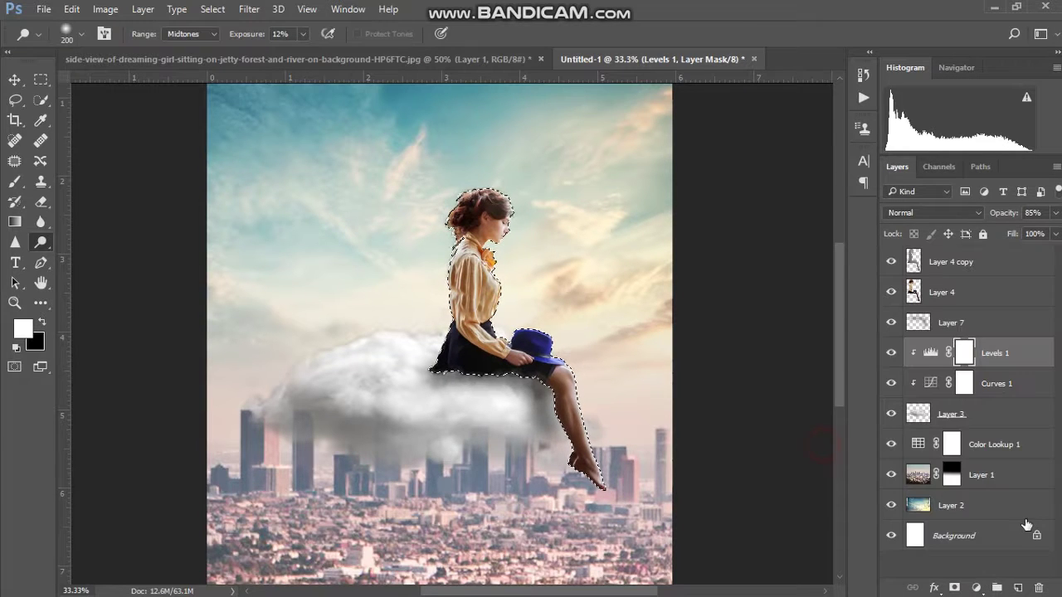
left_click(1018, 587)
key("d")
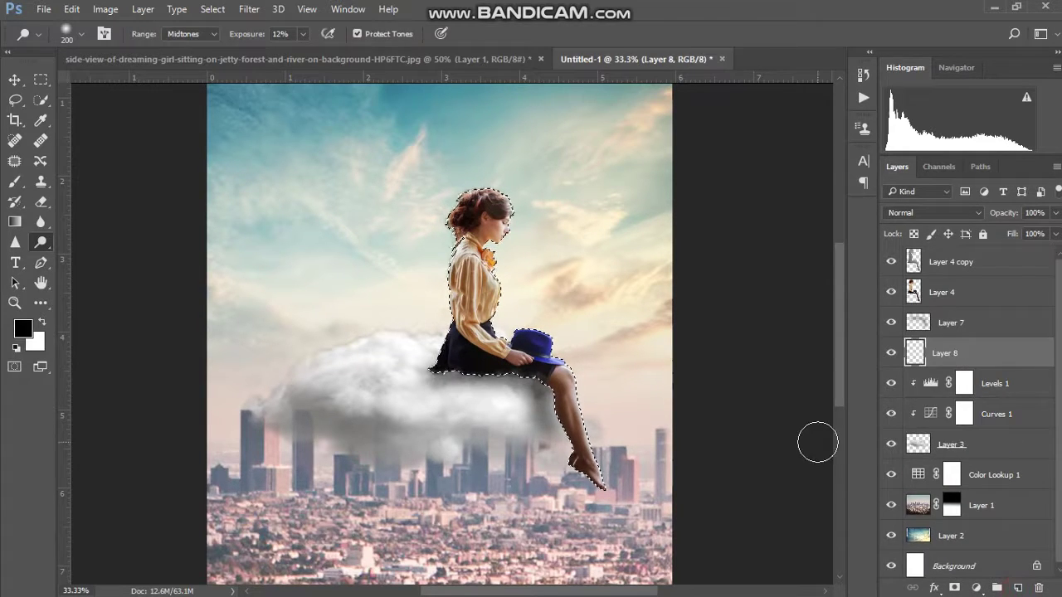
key("ctrl+d")
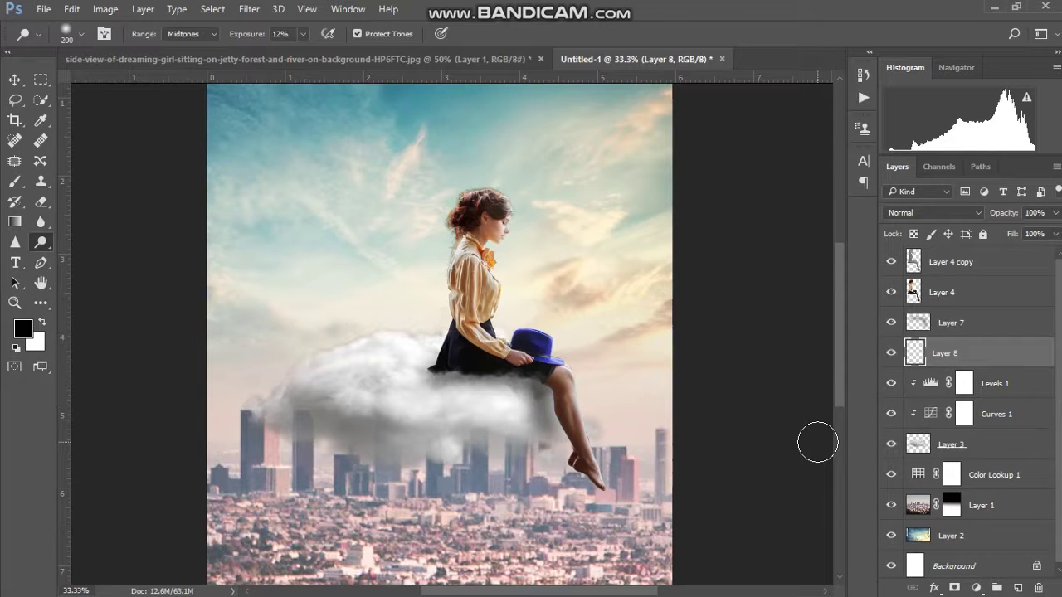
key("shift+F5")
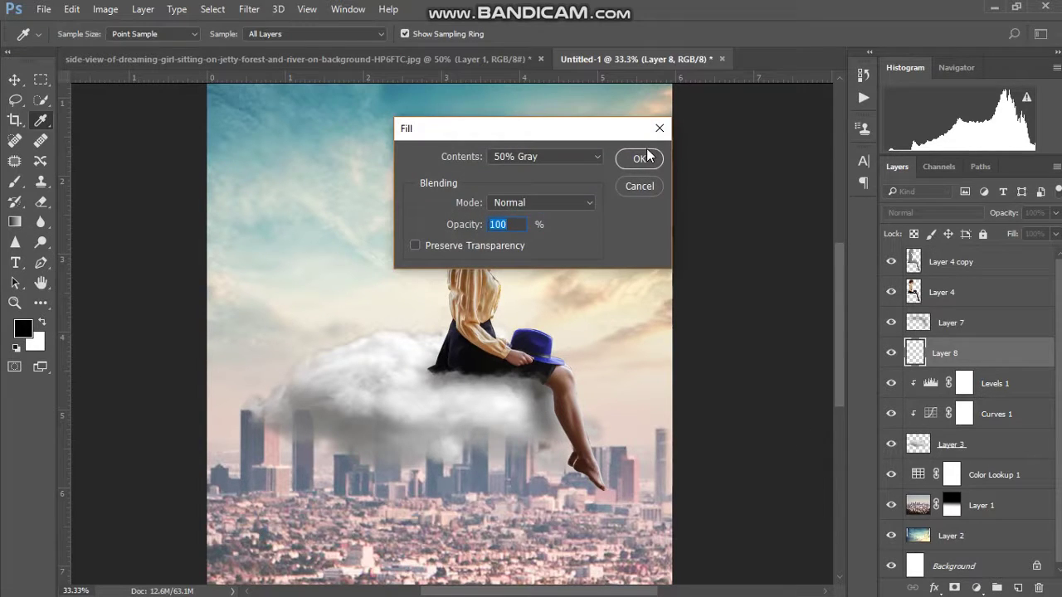
left_click(647, 159)
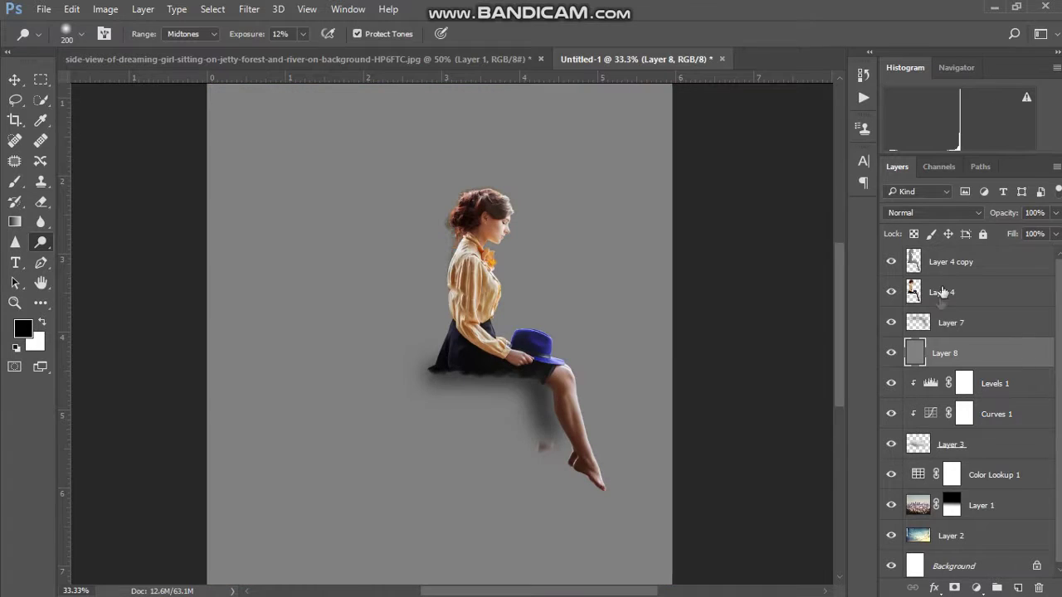
left_click(948, 214)
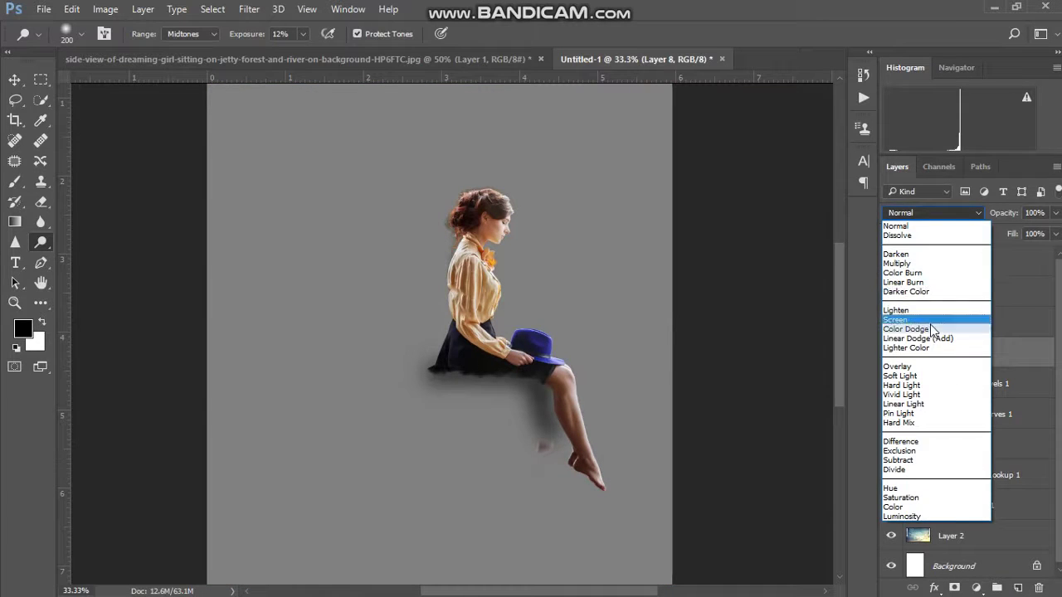
left_click(929, 367)
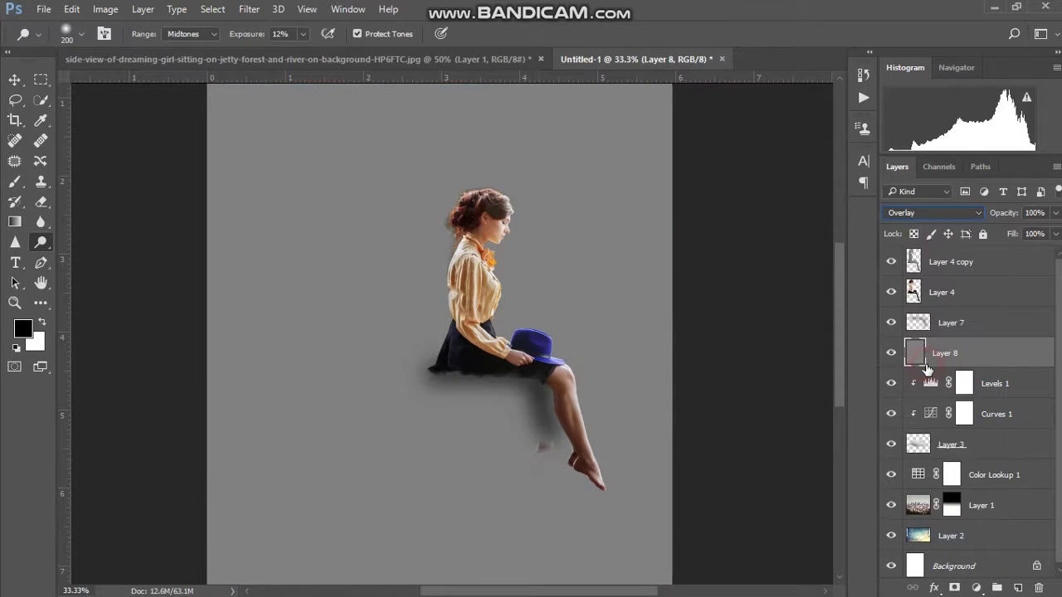
Step: Brighten the grey shading on the cloud under the girl with Dodge at 35% exposure
double_click(926, 447)
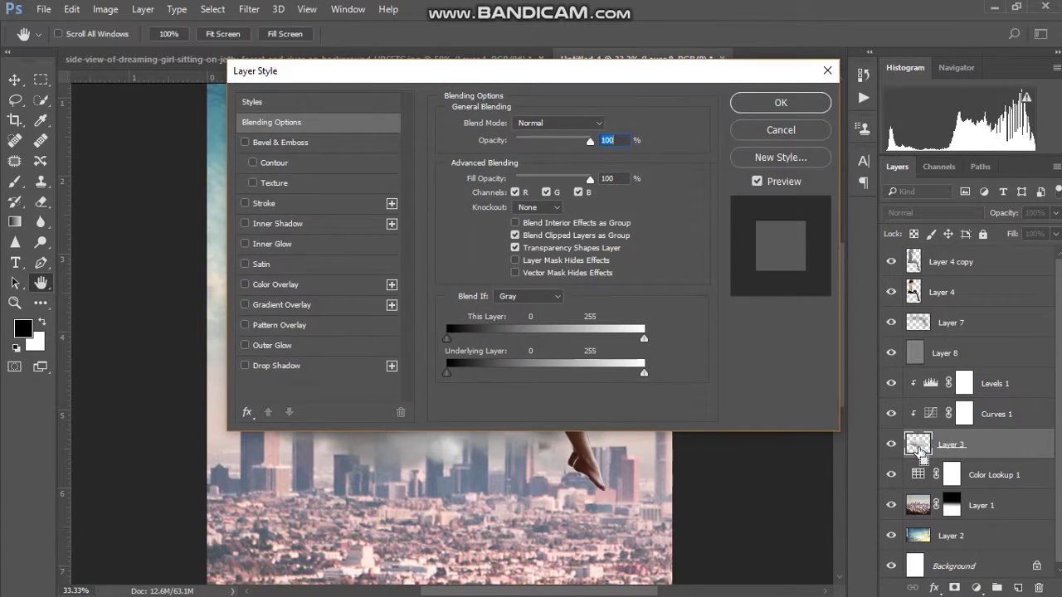
left_click(801, 130)
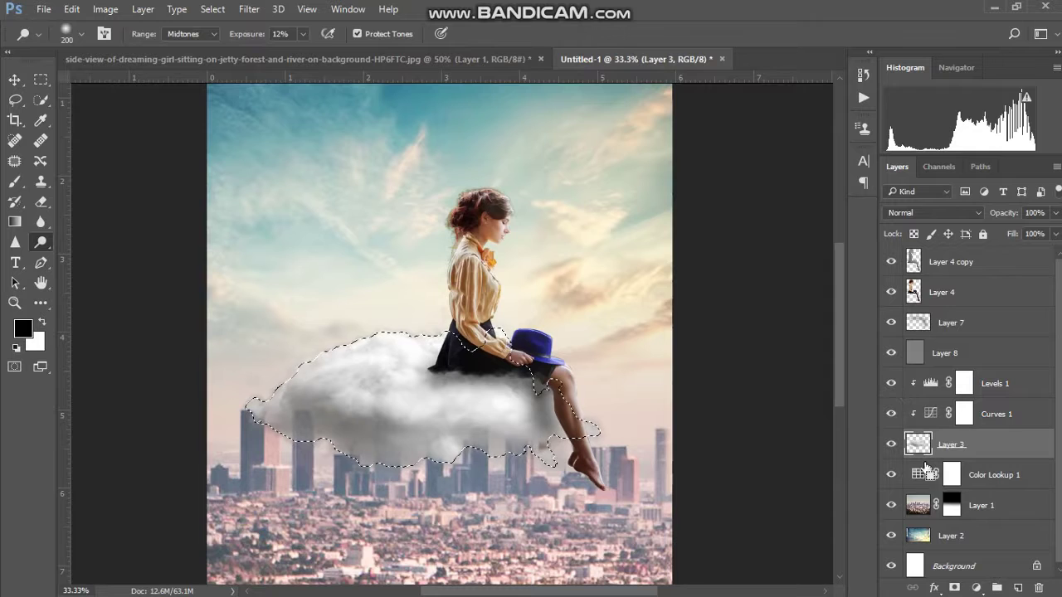
left_click(386, 329)
left_click_drag(386, 329, 365, 327)
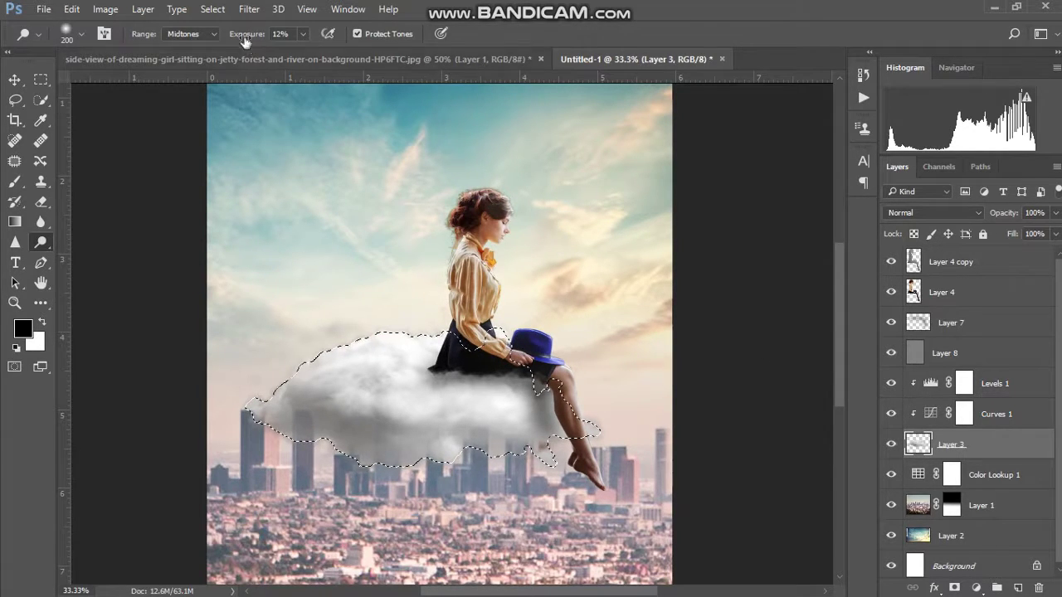
left_click_drag(247, 38, 267, 37)
left_click(316, 332)
mouse_move(544, 416)
left_mouse_down()
mouse_move(422, 387)
mouse_move(379, 360)
left_mouse_up()
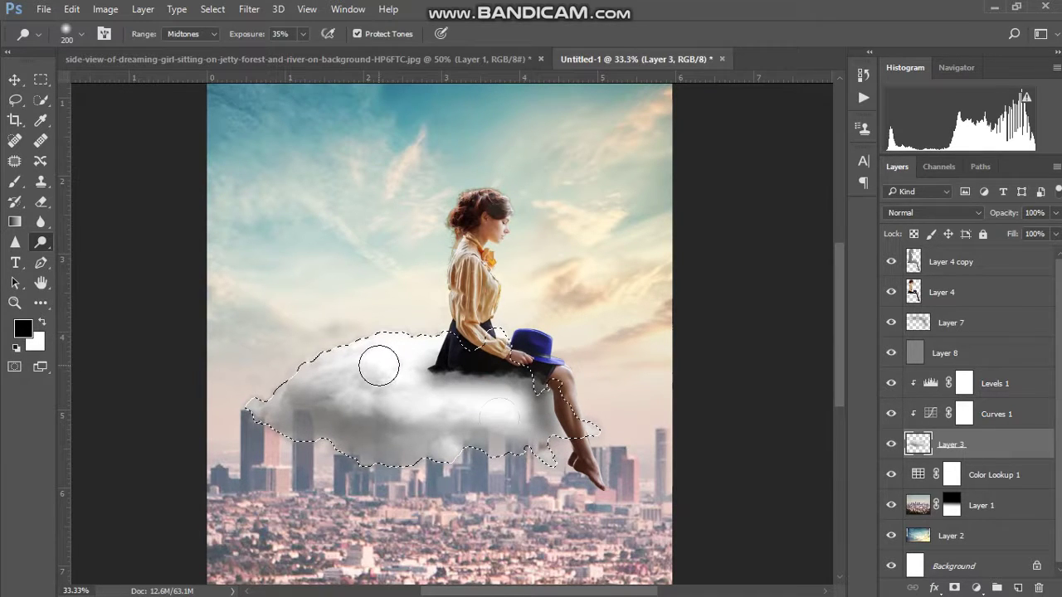
Step: Burn the cloud's lower-left edge in Shadows mode at 50%, then deselect
right_click(42, 247)
left_click(82, 258)
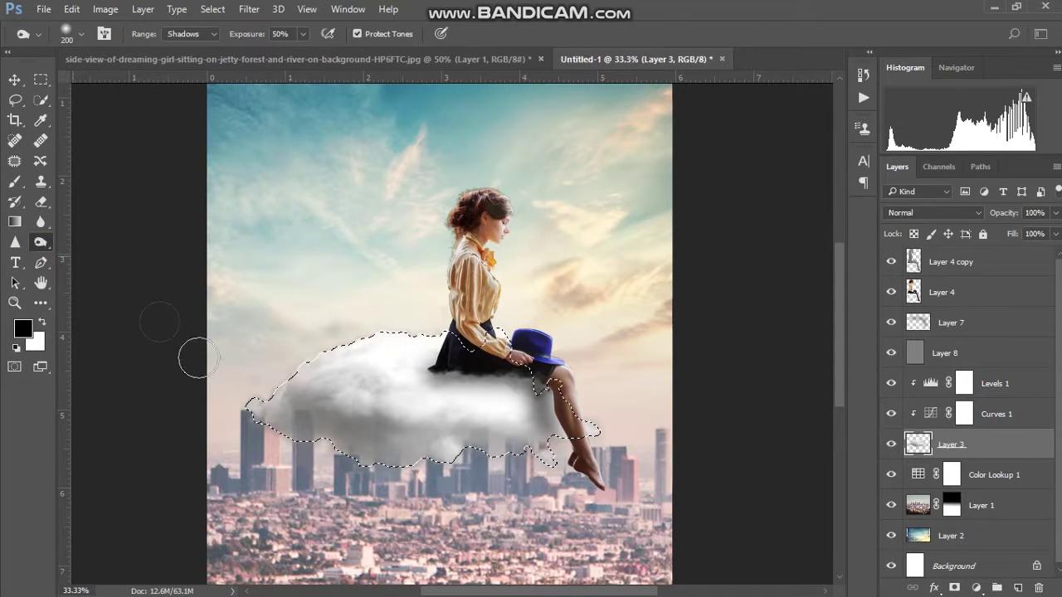
mouse_move(280, 439)
left_mouse_down()
mouse_move(253, 407)
mouse_move(414, 485)
mouse_move(472, 465)
mouse_move(516, 466)
left_mouse_up()
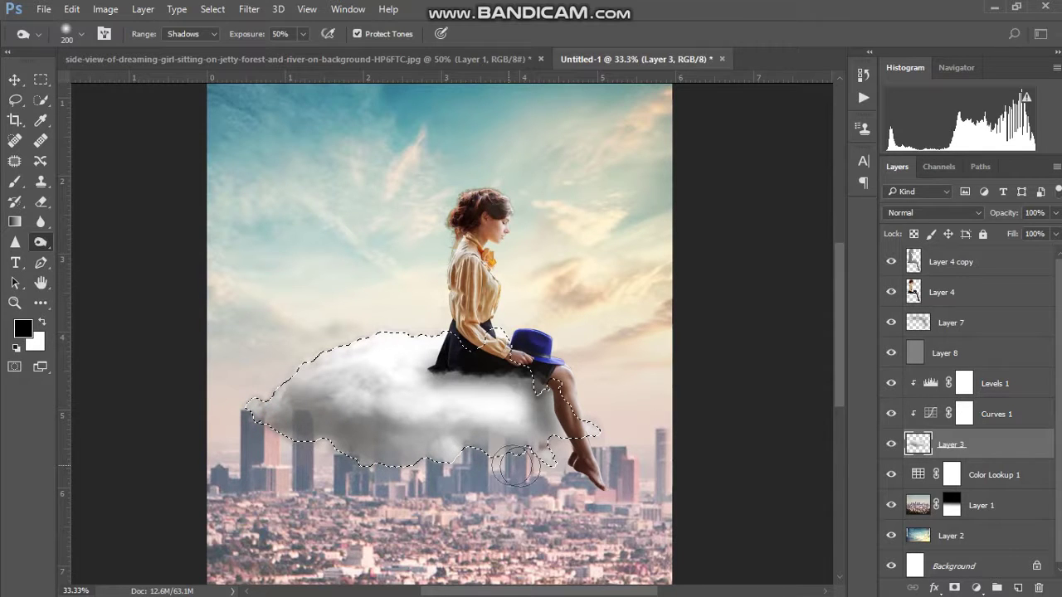
key("ctrl+d")
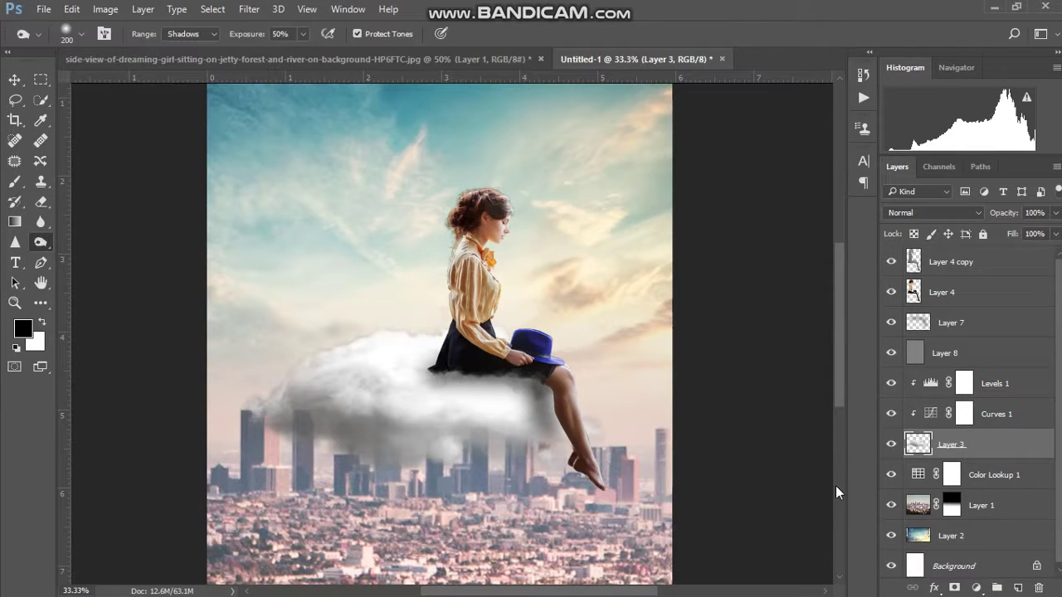
Step: Compare Layer 4 copy on and off, then Free Transform Layer 3 through Layer 4 copy together
key("z")
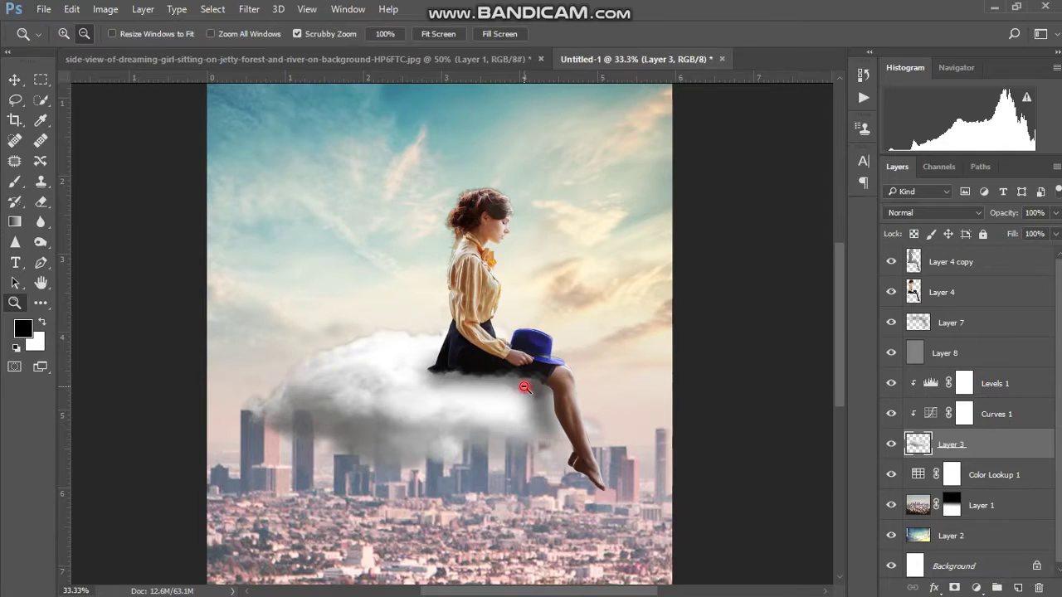
left_click(525, 387, "alt")
left_click(525, 387, "alt")
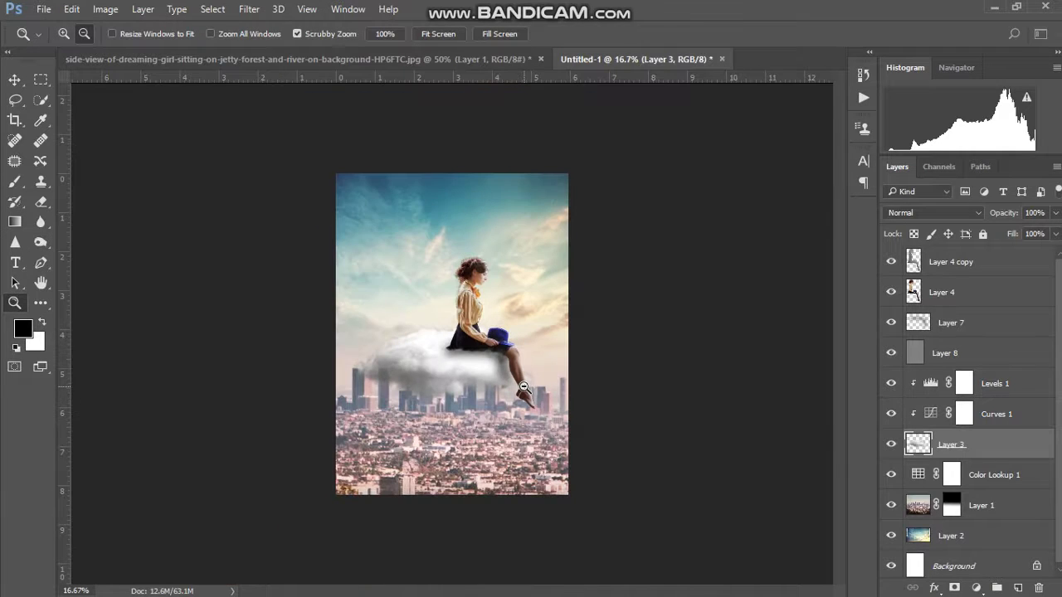
left_click(892, 262)
left_click(892, 262)
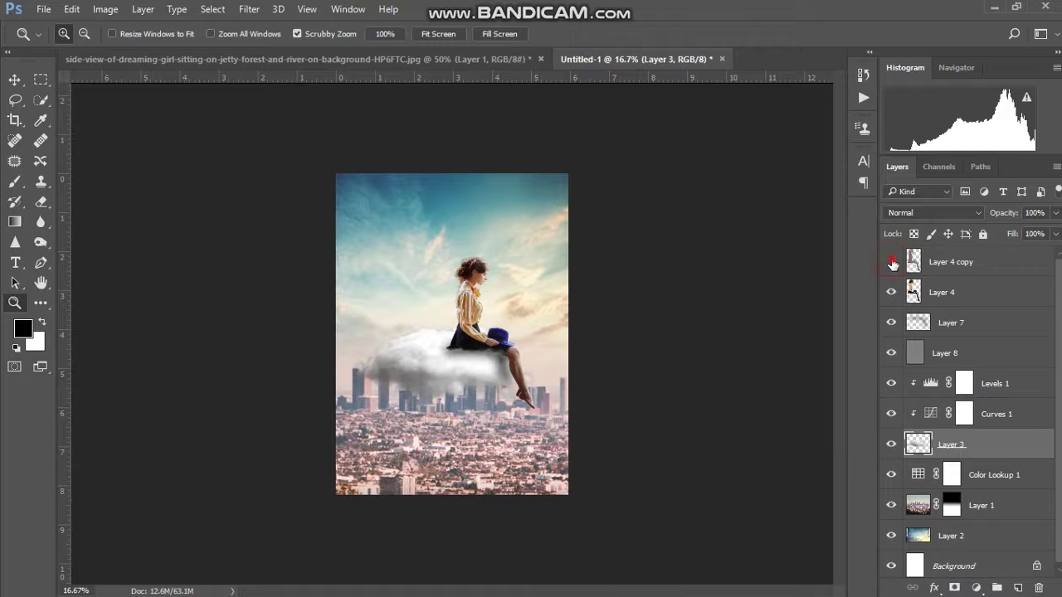
left_click(517, 331)
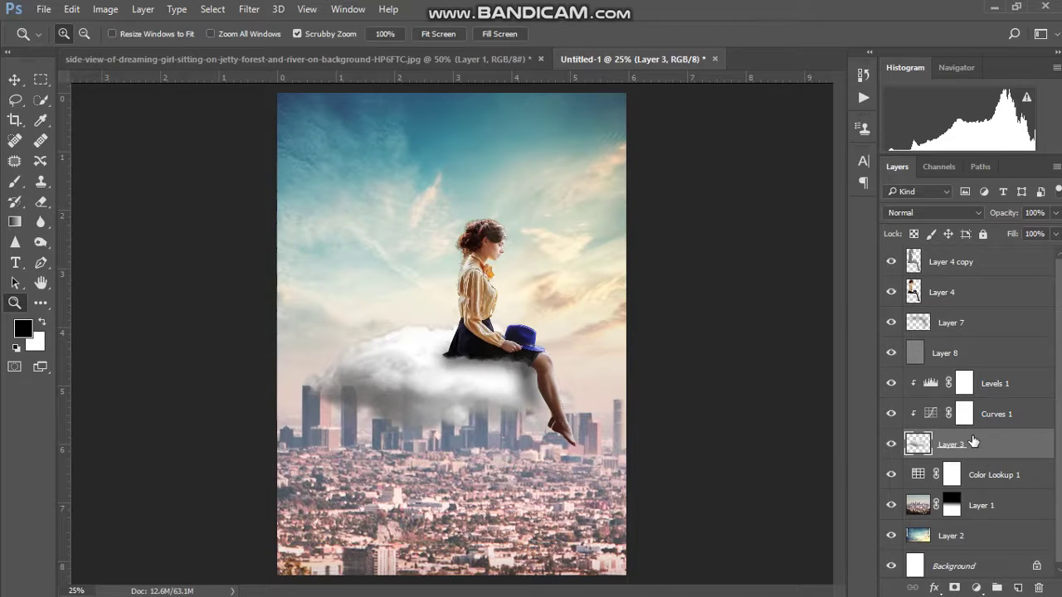
left_click(962, 262, "shift")
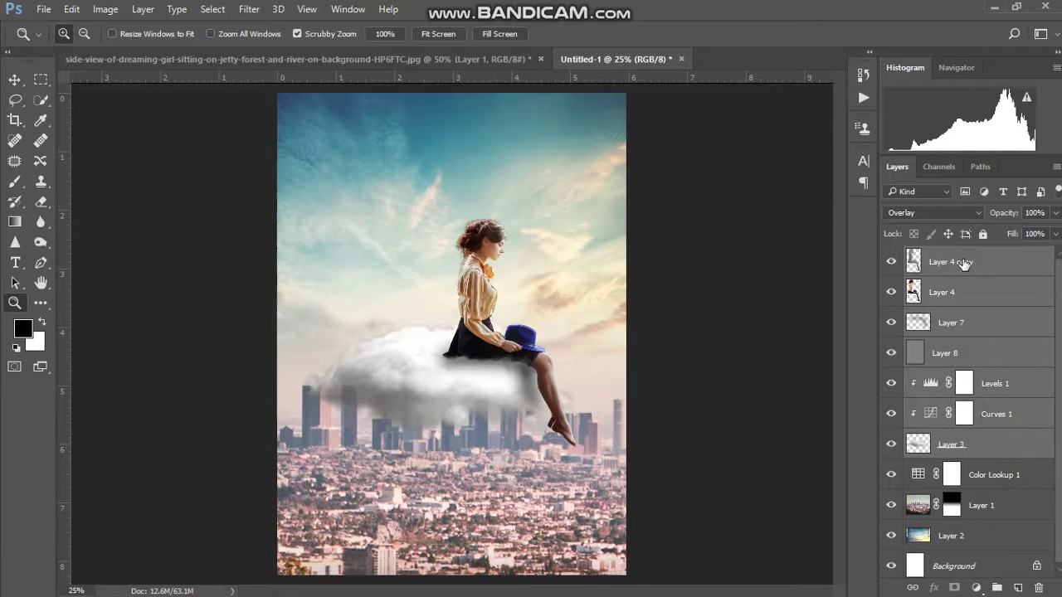
key("ctrl+t")
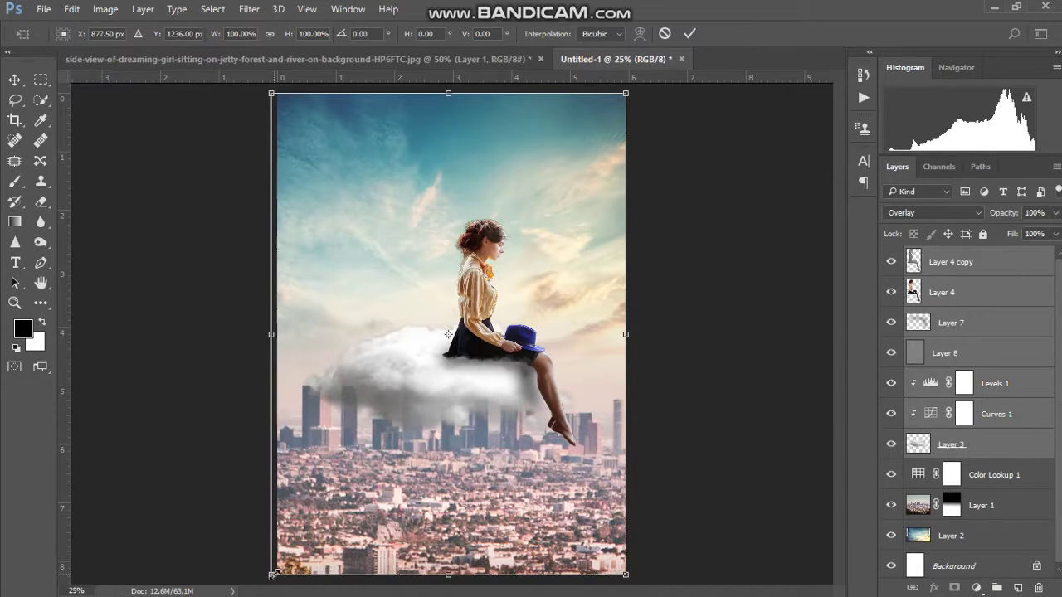
Step: Scale the cloud-and-girl layers to about 91.65% by 95.15% and shift them slightly down-left
left_click_drag(273, 573, 301, 550)
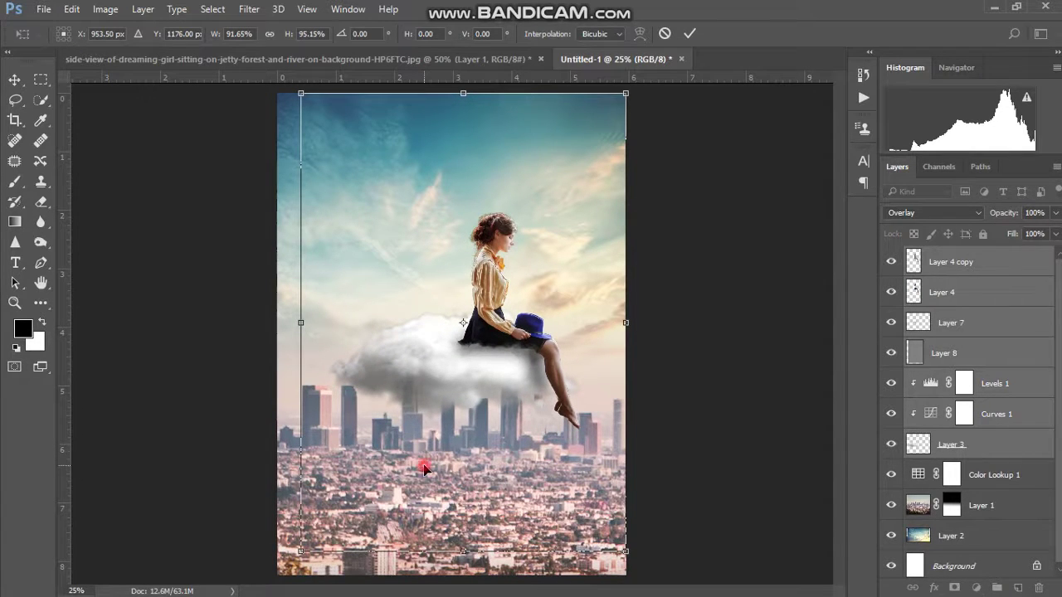
left_click_drag(423, 467, 415, 475)
key("z")
key("Return")
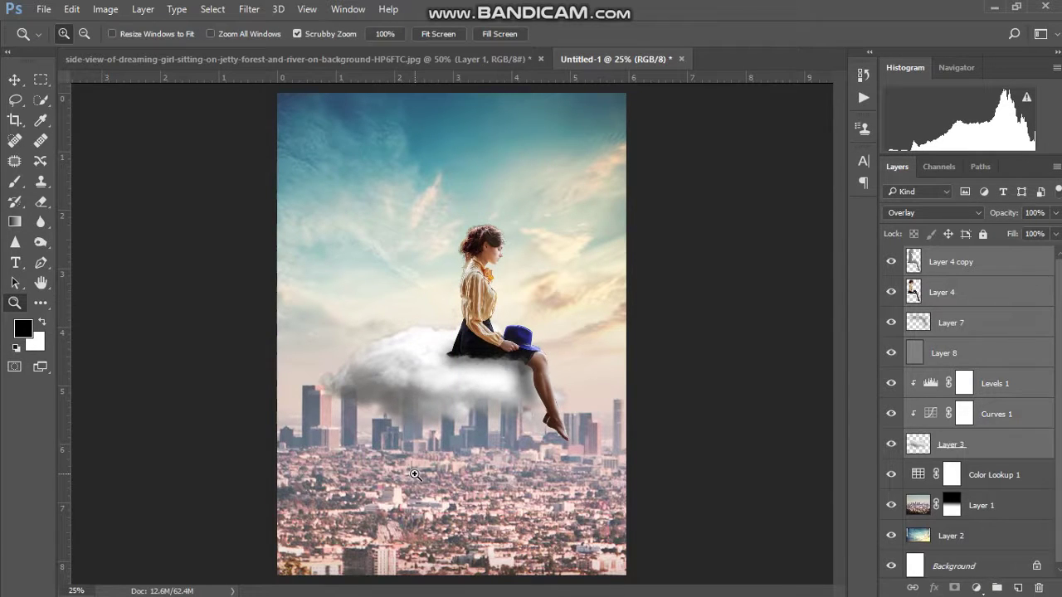
Step: Merge Color Lookup 1, Layer 1 and Layer 2 into one layer and duplicate it
left_click(941, 271)
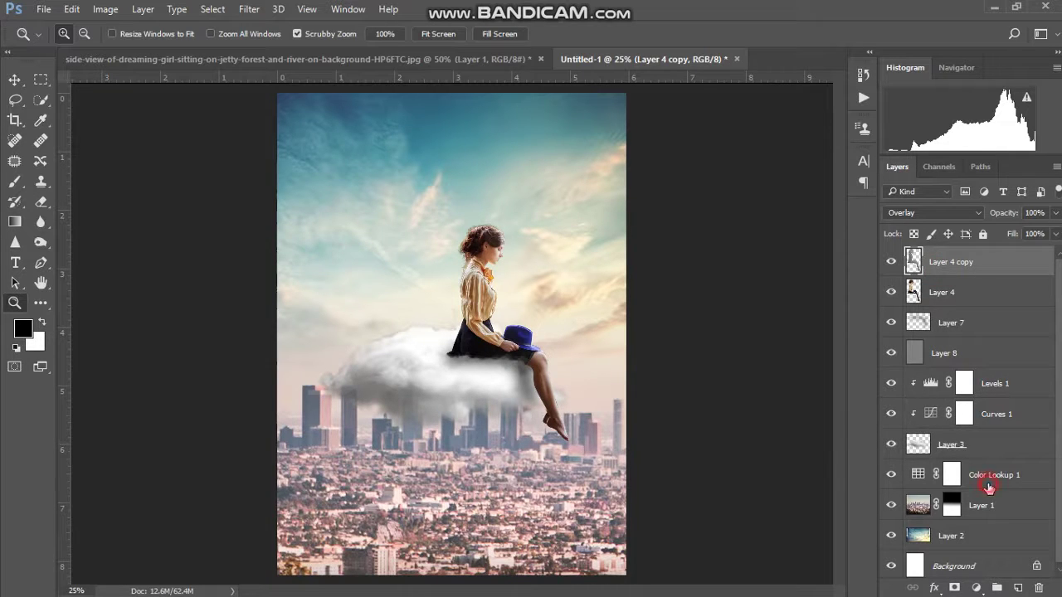
left_click(988, 487)
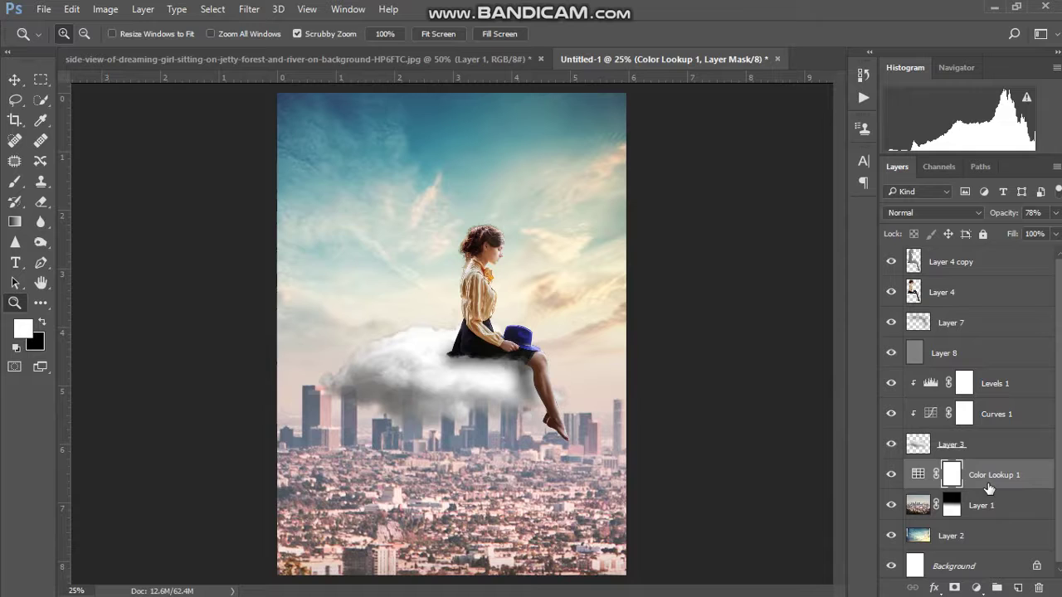
left_click(976, 537, "shift")
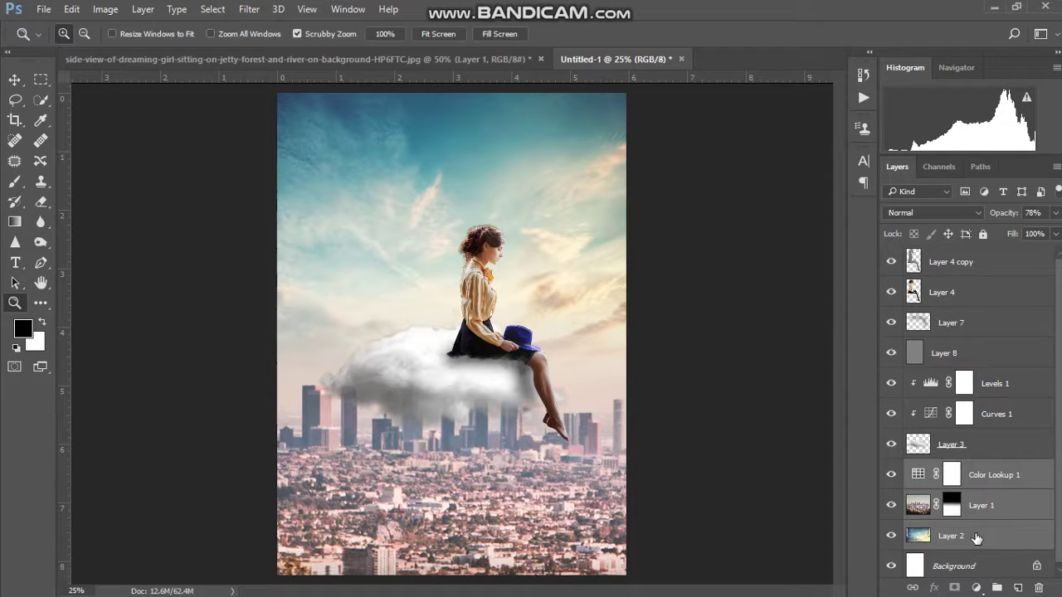
key("ctrl+e")
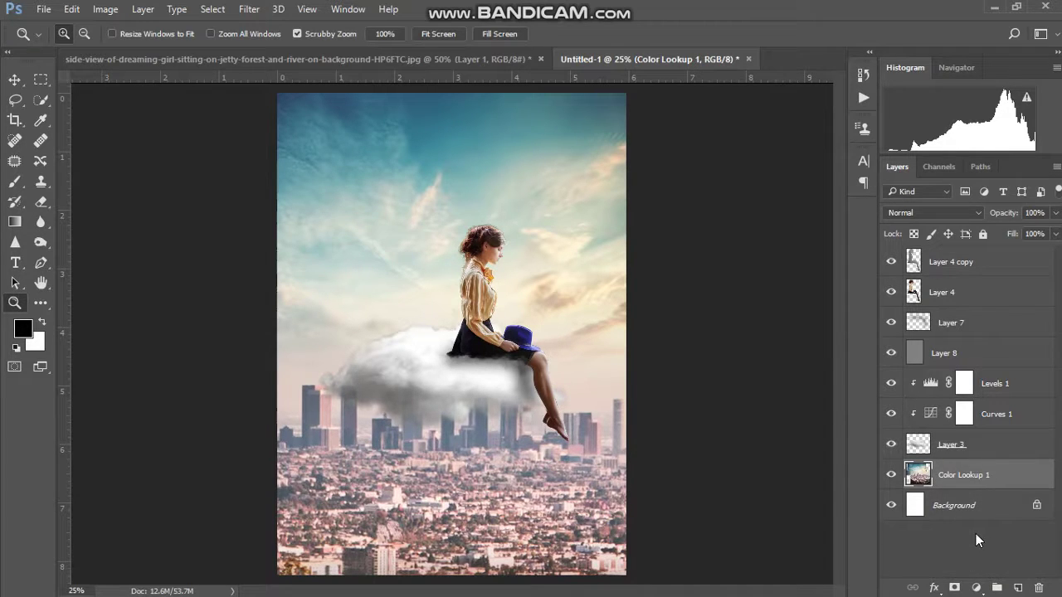
key("ctrl+j")
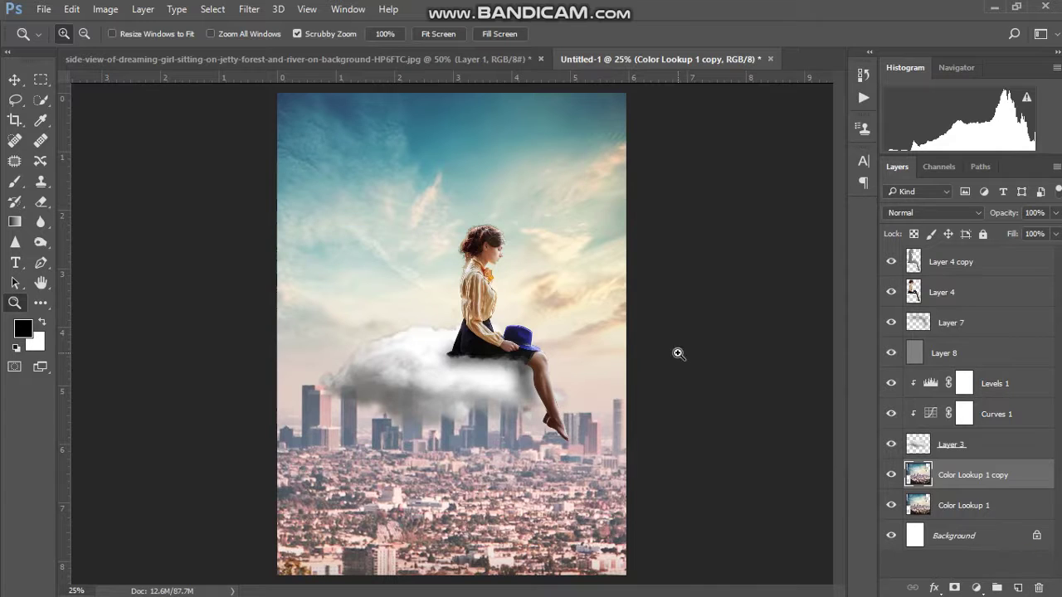
Step: Apply a 0.8-pixel Gaussian Blur to the Color Lookup 1 copy
left_click(249, 9)
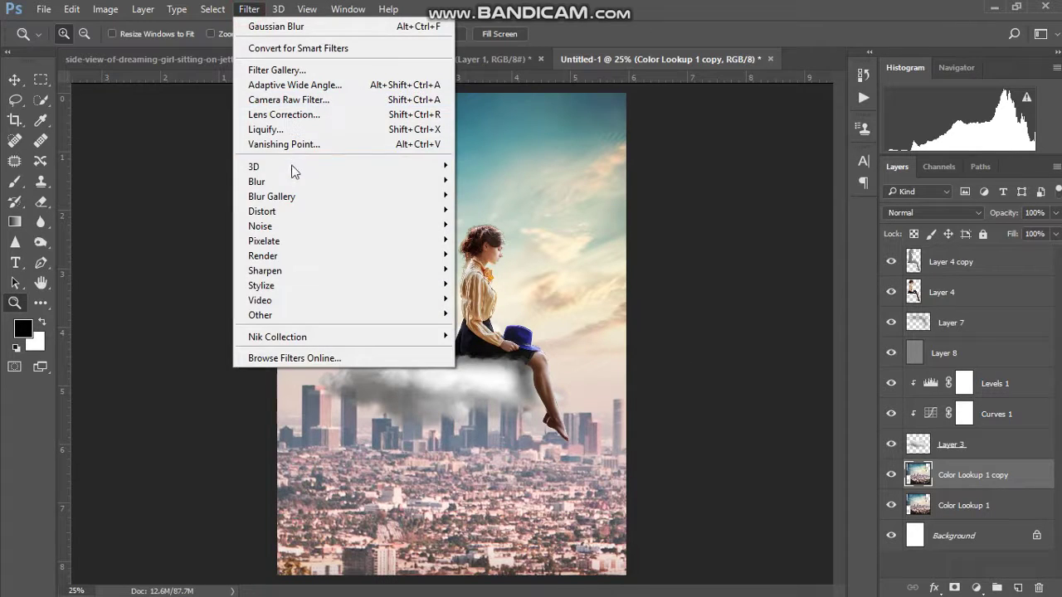
mouse_move(340, 181)
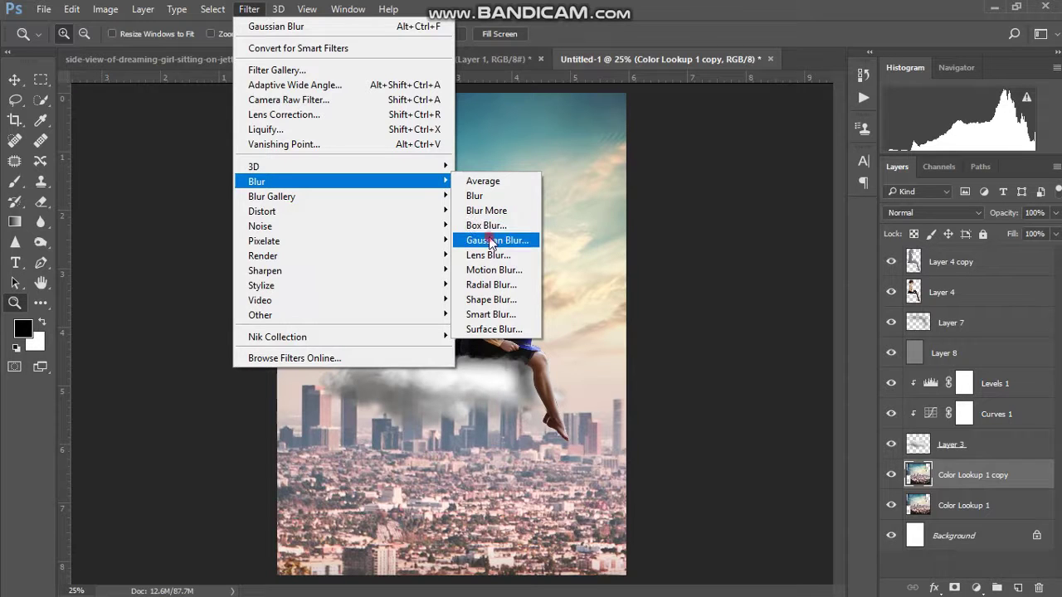
left_click(490, 240)
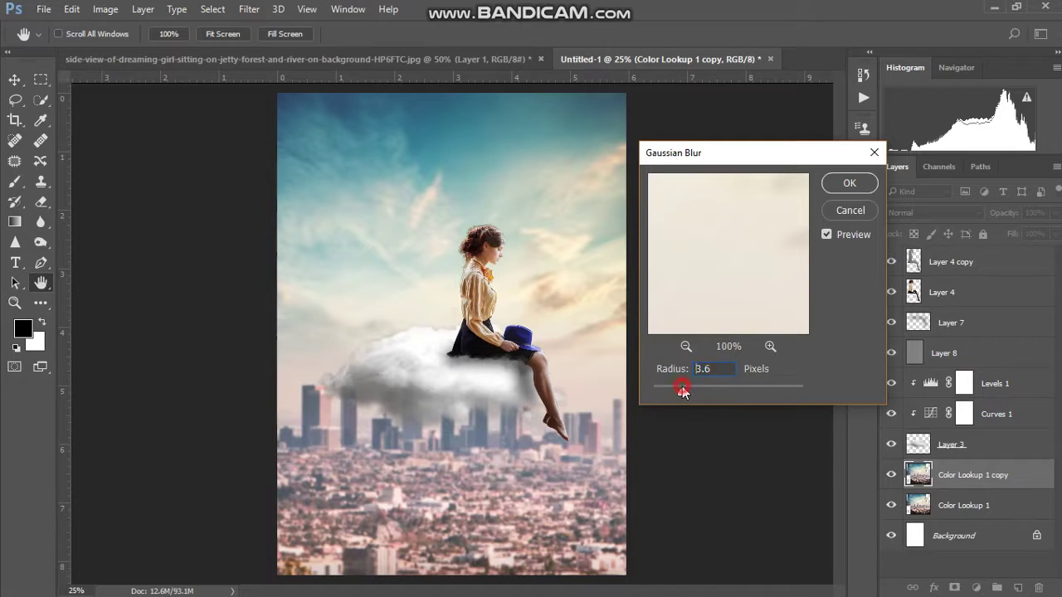
left_click_drag(678, 392, 658, 390)
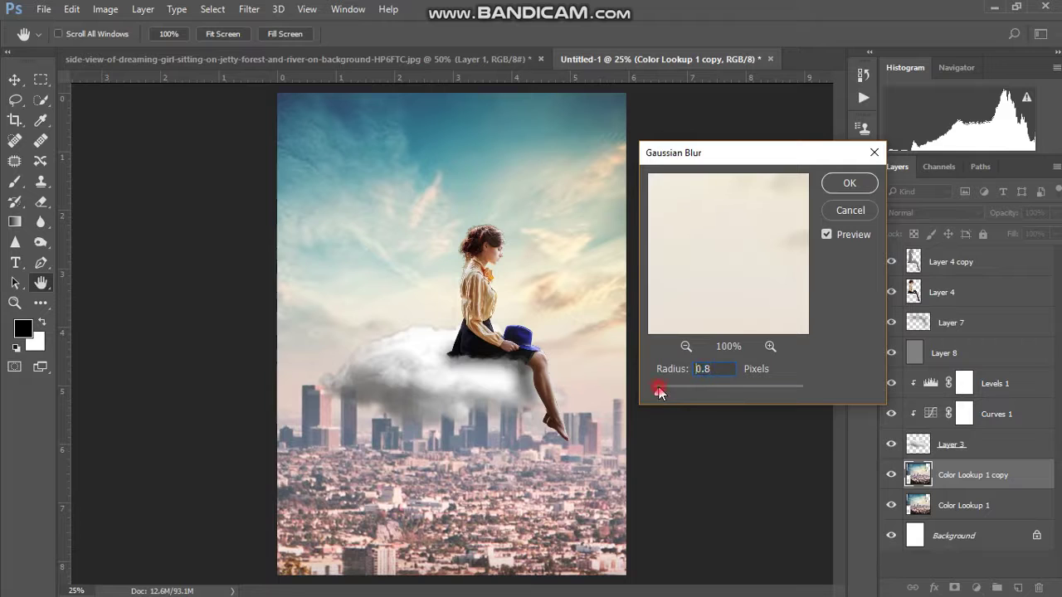
left_click(848, 189)
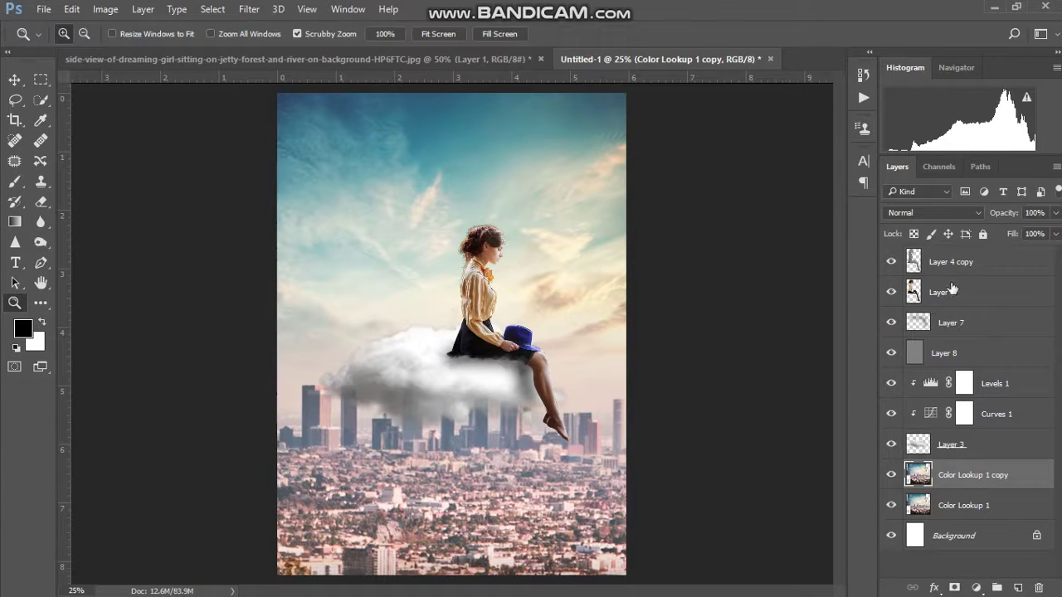
Step: With Layer 4 copy selected, bring up the new fill or adjustment layer menu
left_click(969, 272)
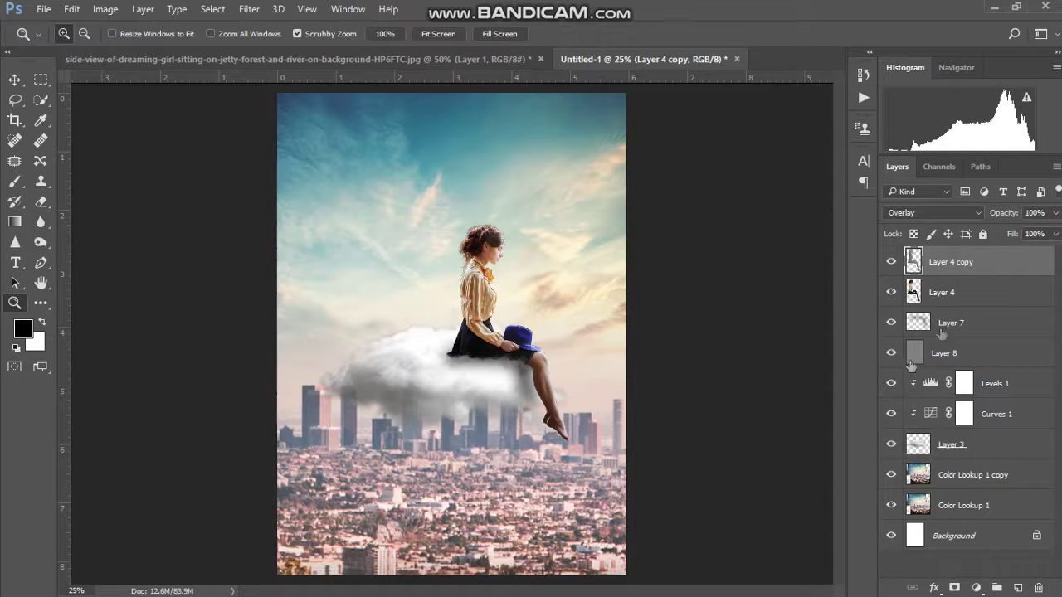
left_click(595, 584)
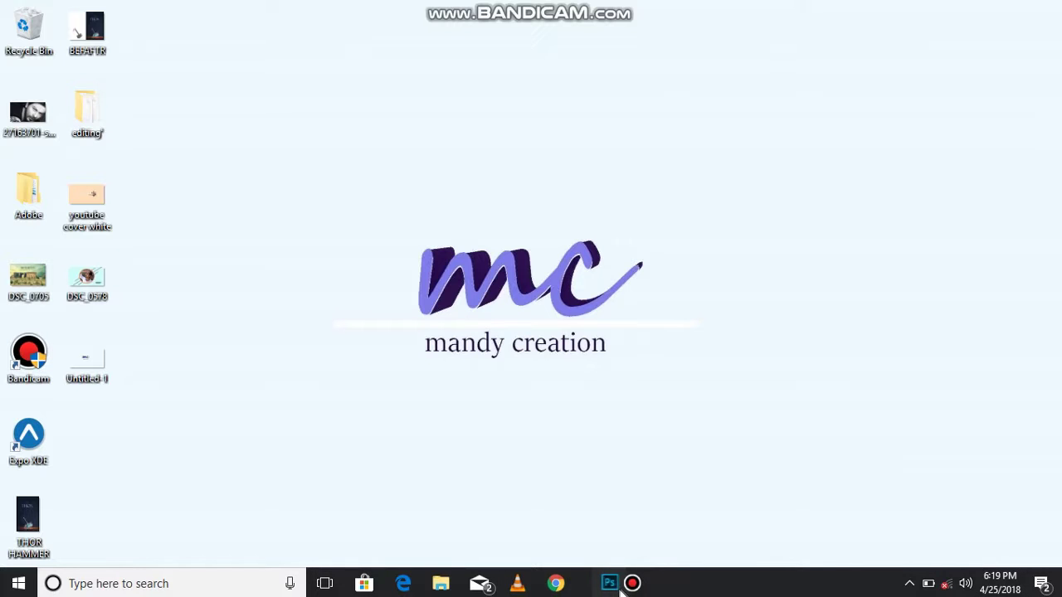
left_click(605, 587)
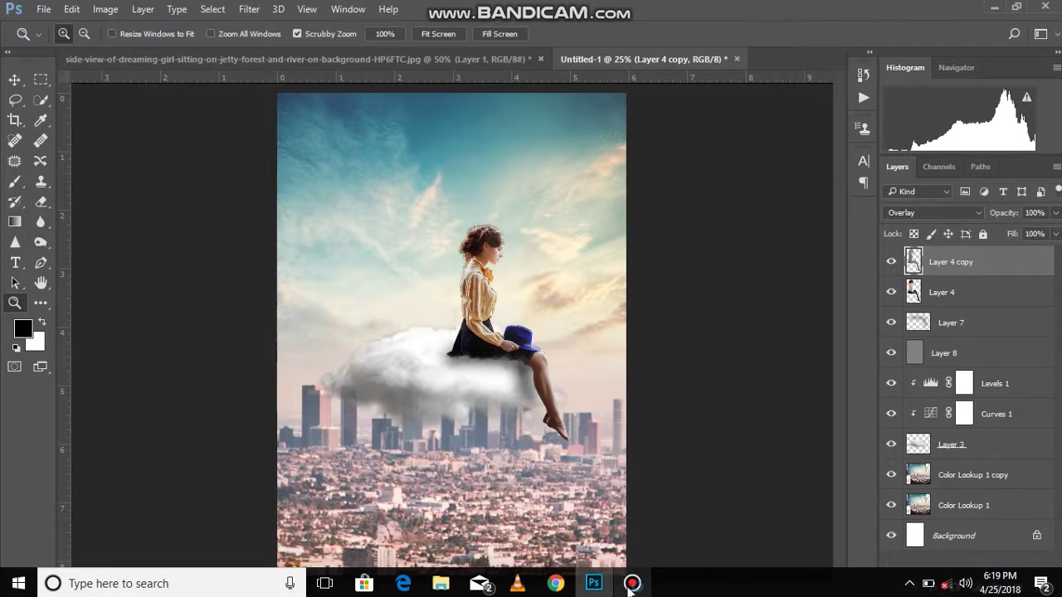
left_click(632, 585)
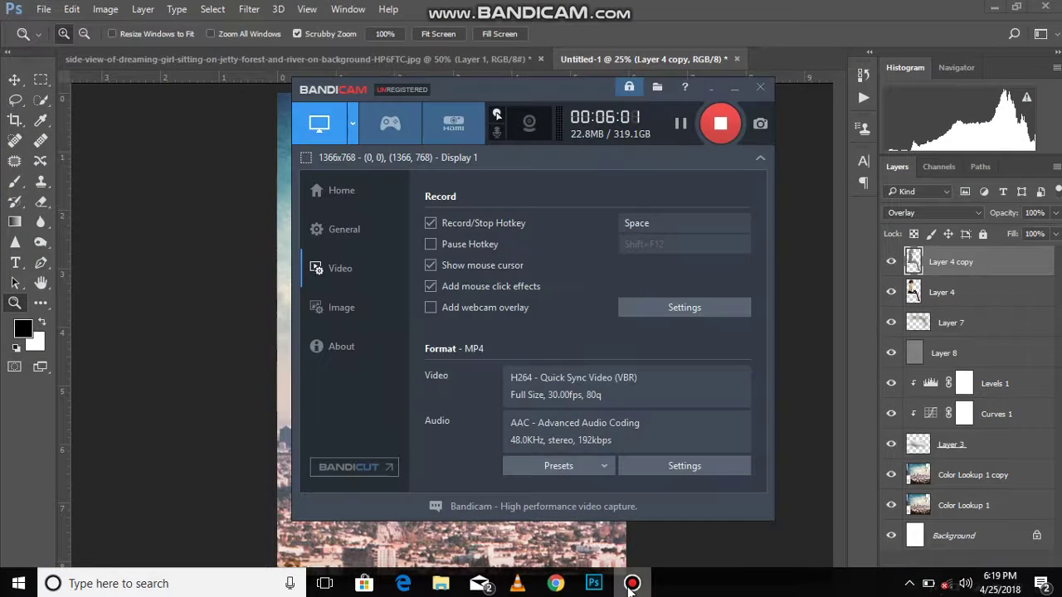
left_click(738, 87)
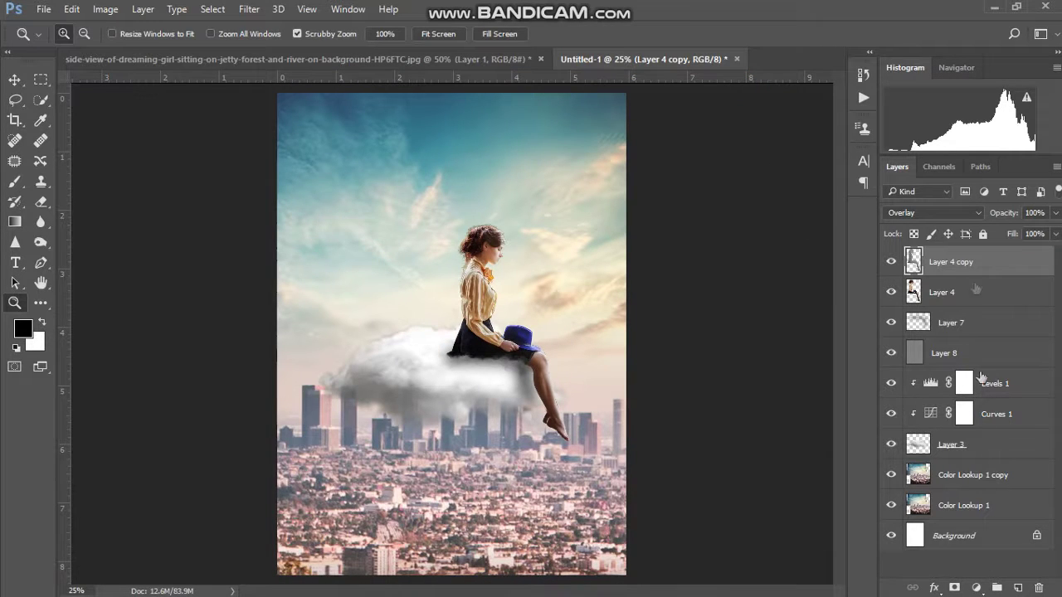
left_click(975, 587)
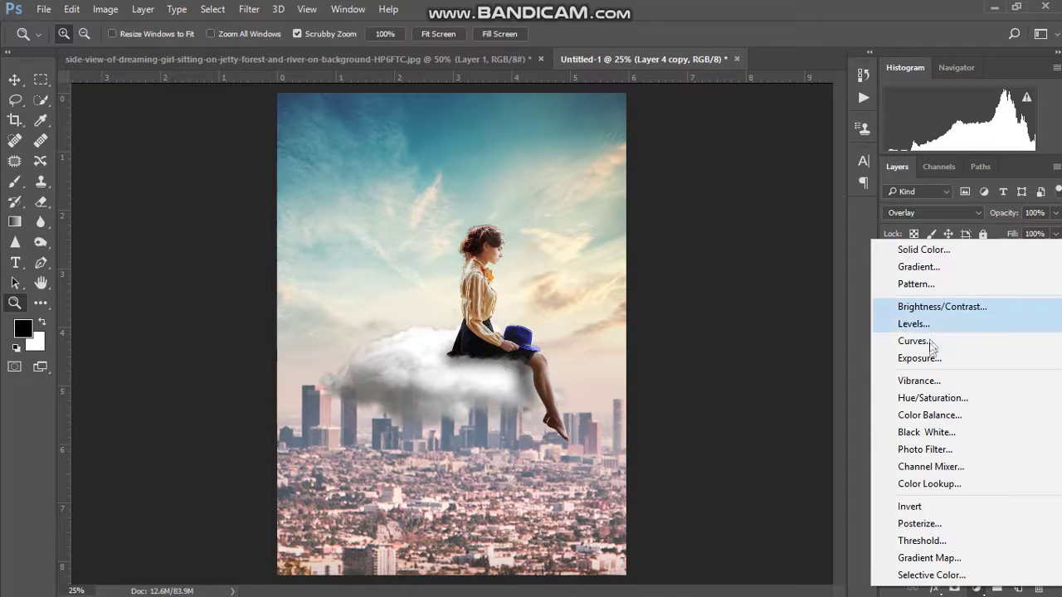
Step: Add a Color Lookup layer and audition 3Strip, Bleach Bypass, Crisp_Warm, Candlelight, DropBlues and FallColors looks
left_click(929, 484)
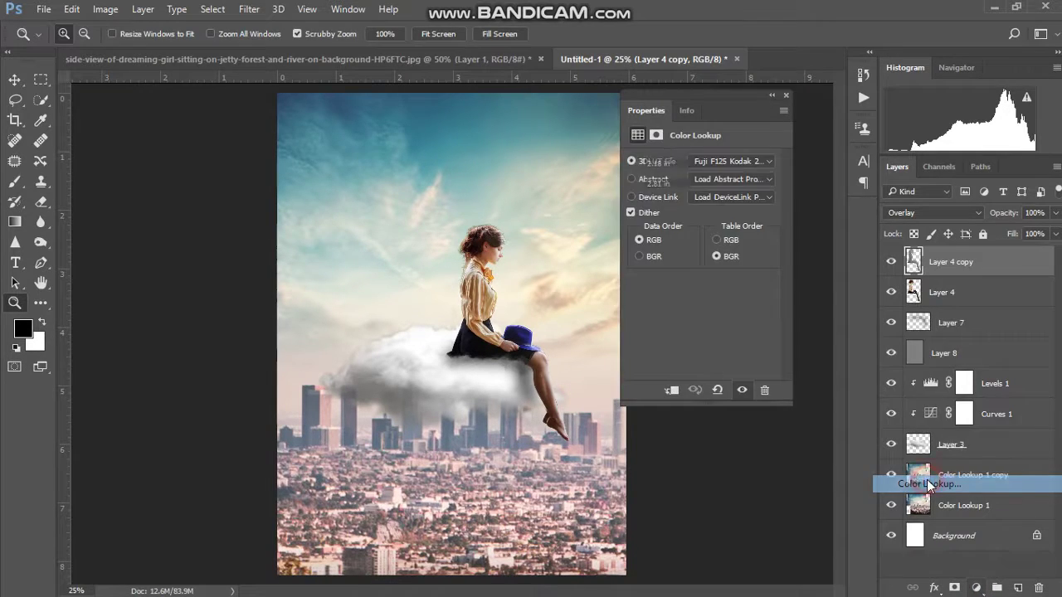
left_click(732, 161)
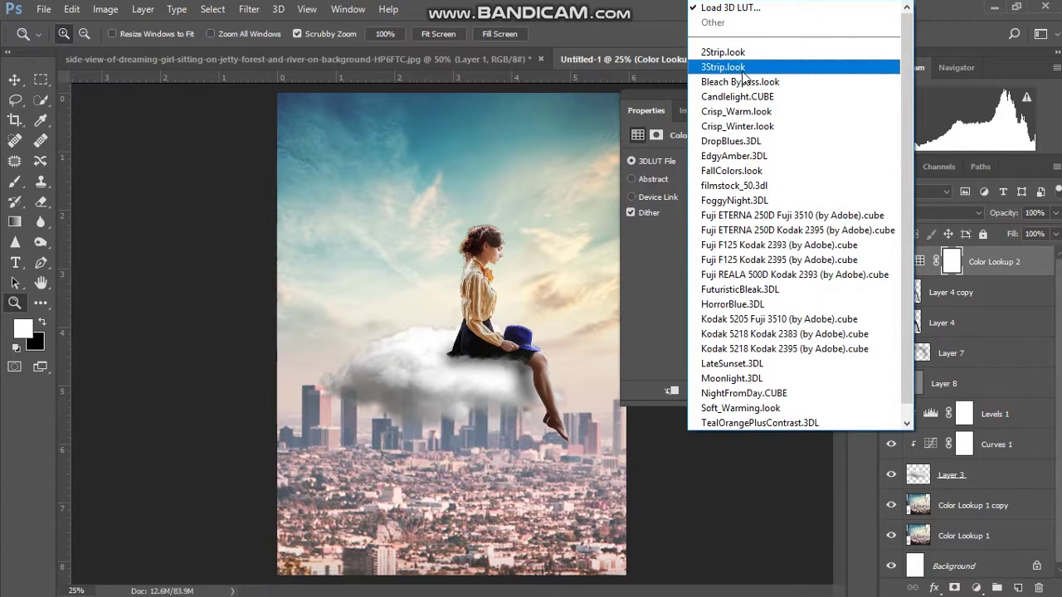
left_click(741, 71)
key("Down")
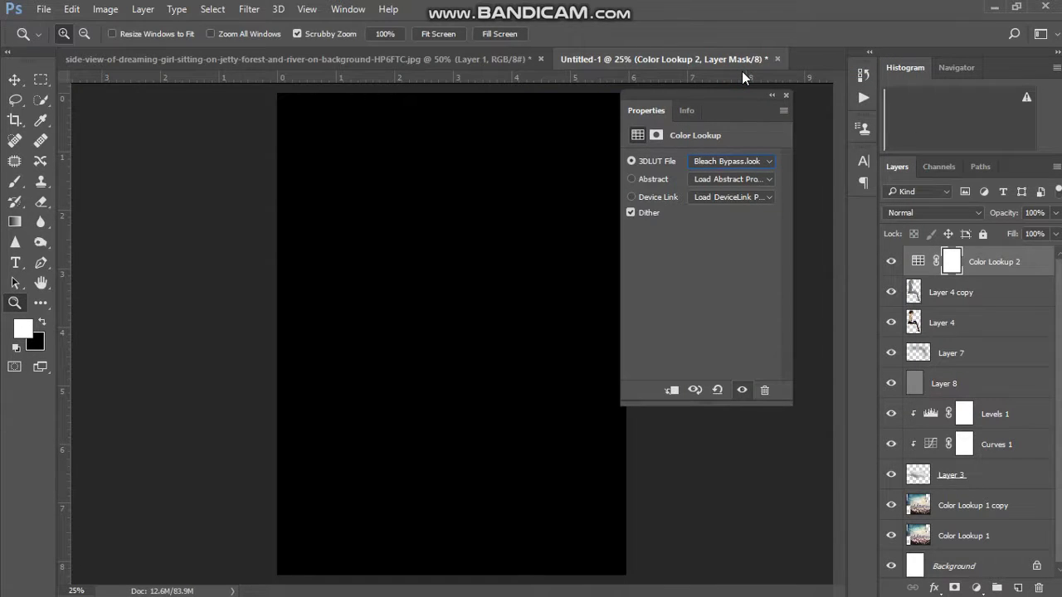
key("Down")
key("Down")
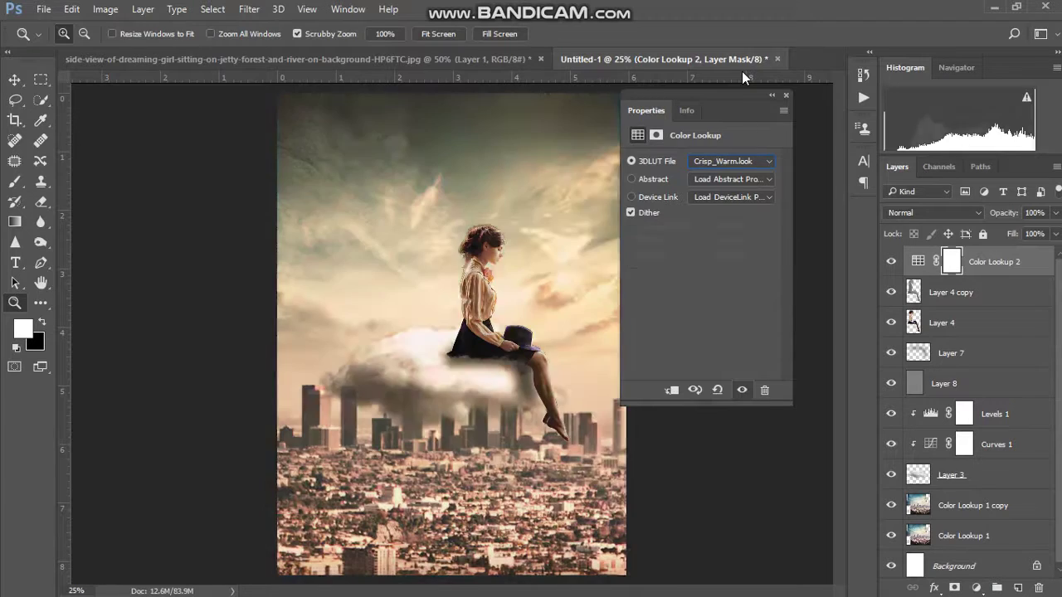
key("Up")
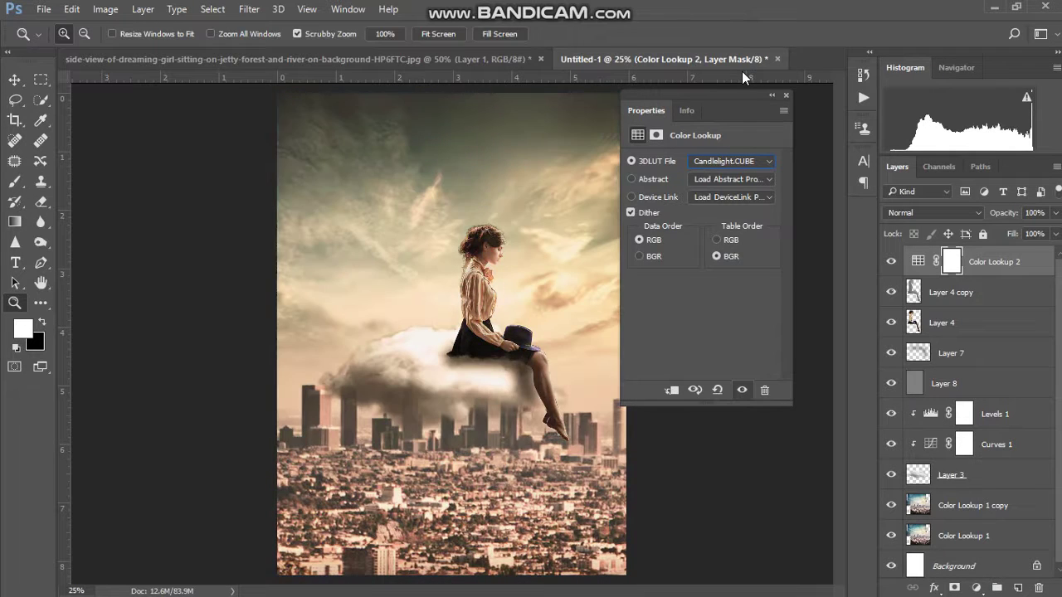
key("Down")
key("Down")
key("Down")
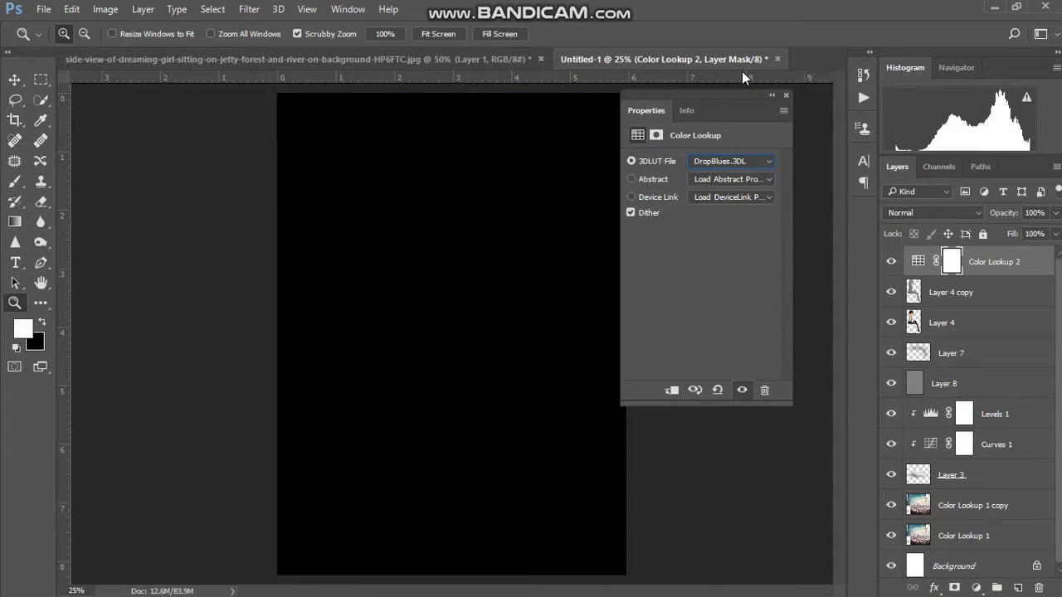
key("Down")
key("Down")
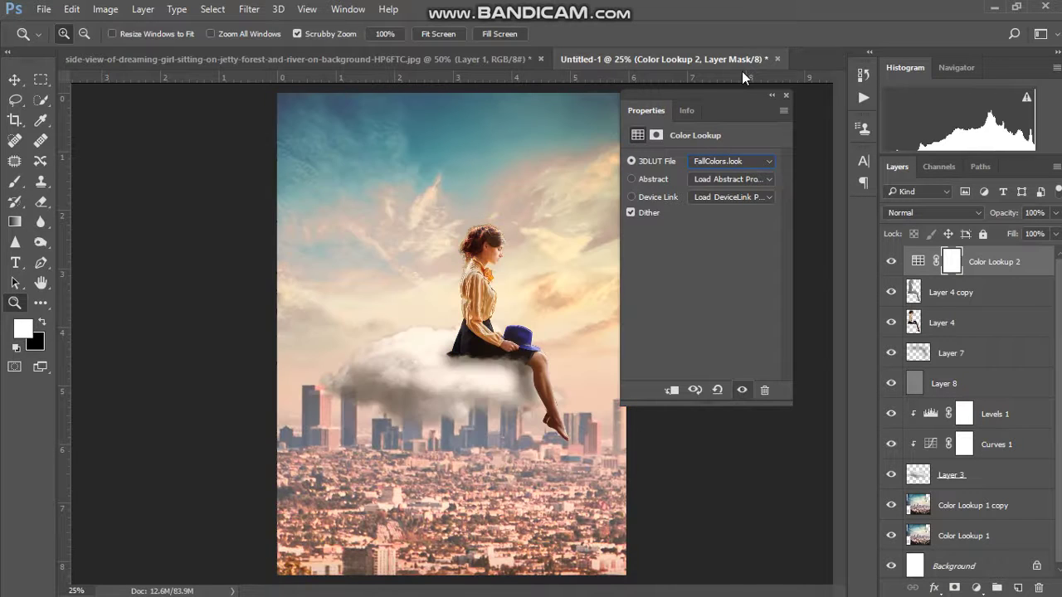
key("Down")
key("Down")
key("Down")
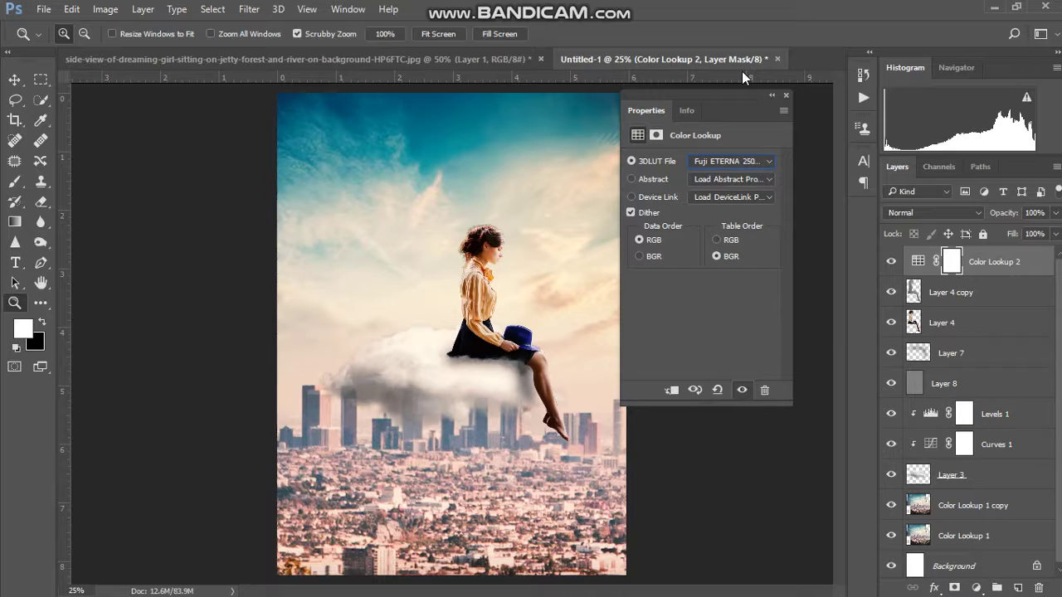
Step: Preview the Fuji, Kodak, Moonlight and Soft_Warming looks, then hide and delete Color Lookup 2
key("Down")
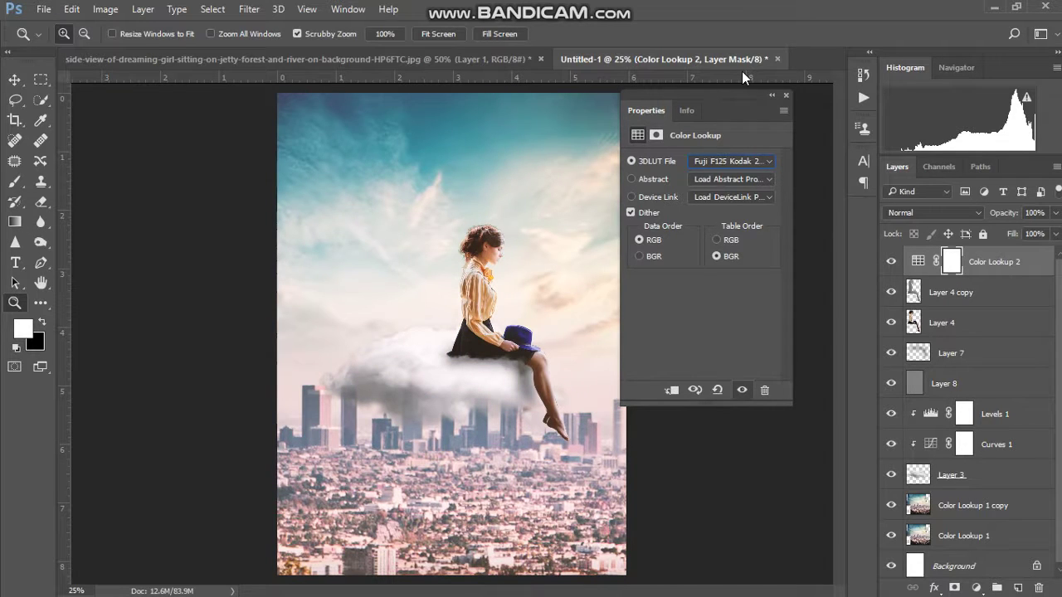
key("Down")
key("Down")
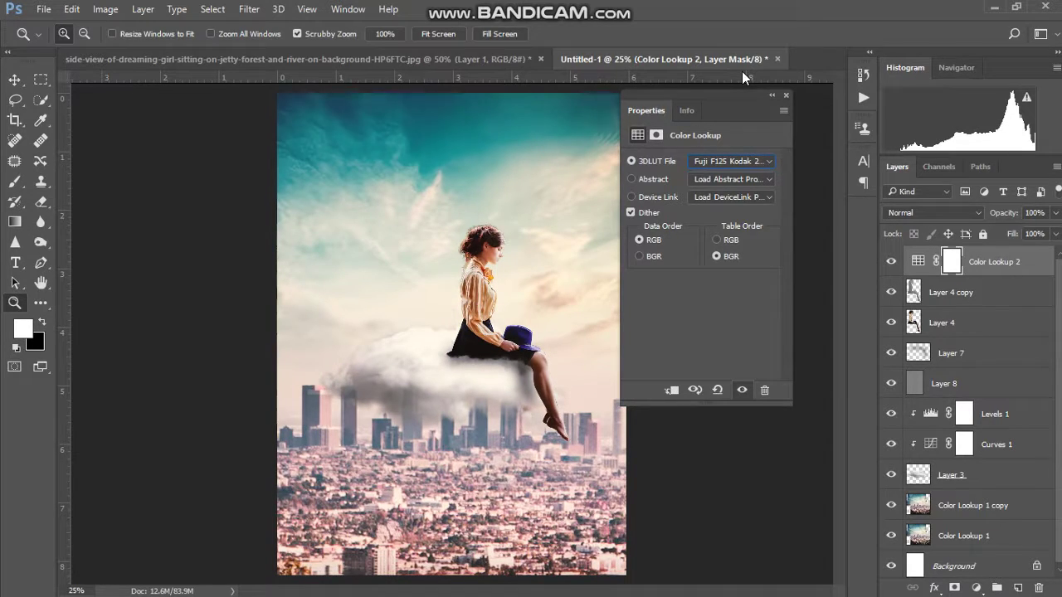
key("Down")
key("Down")
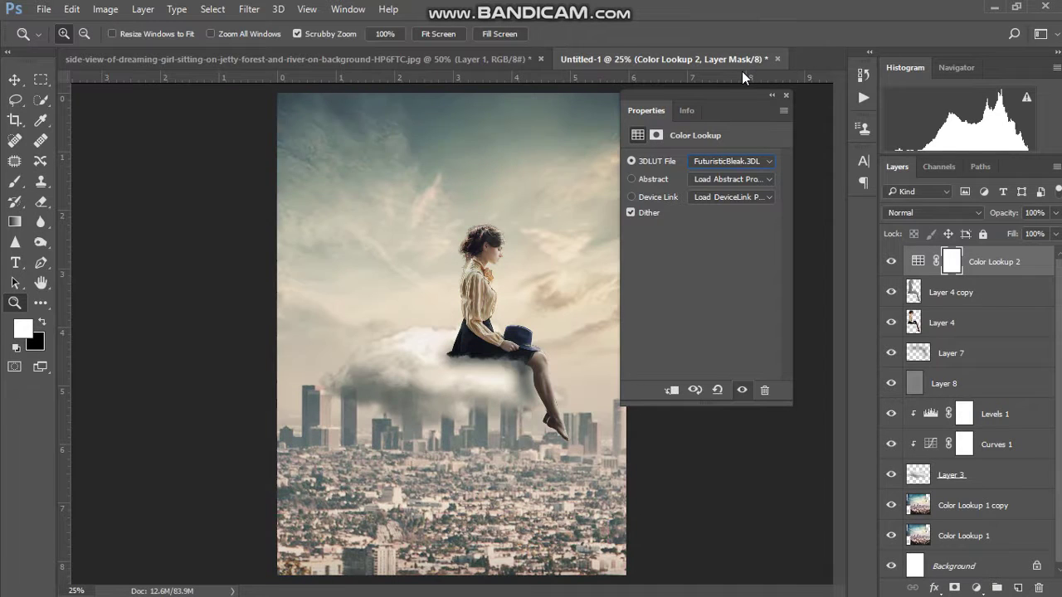
key("Down")
key("Down")
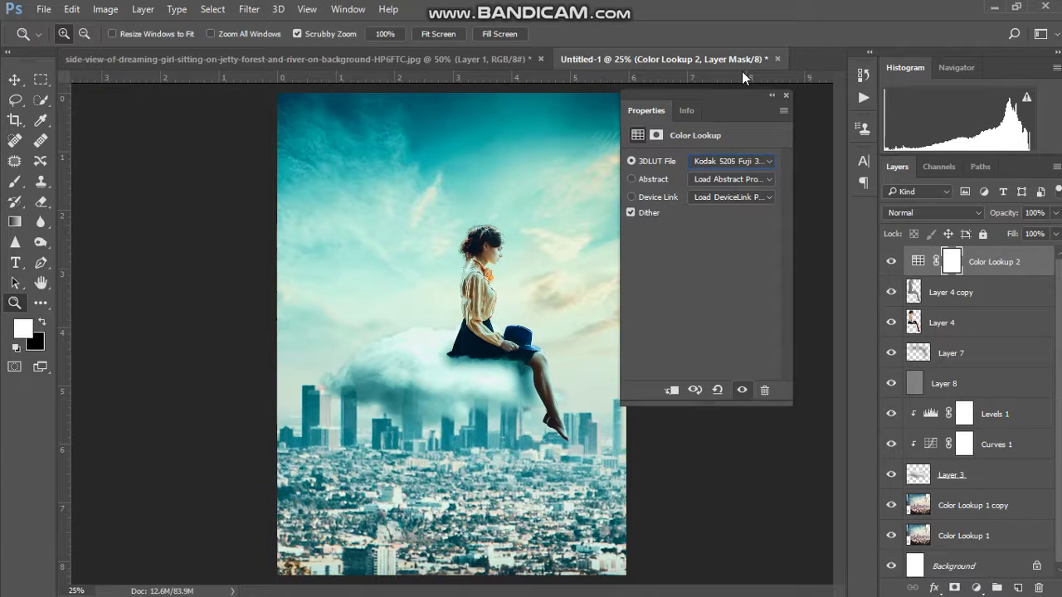
key("Down")
key("Down")
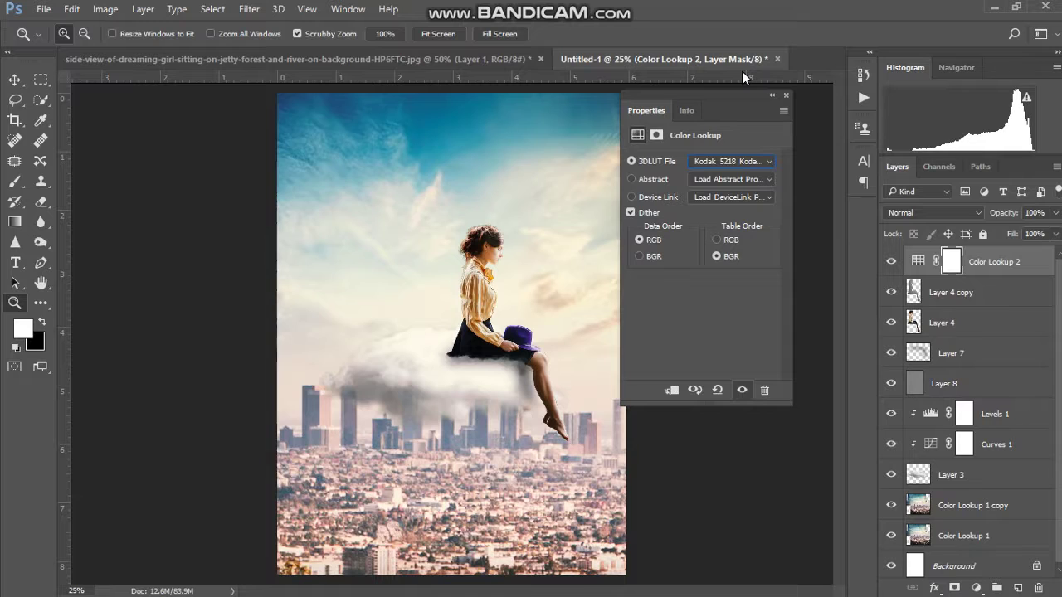
key("Down")
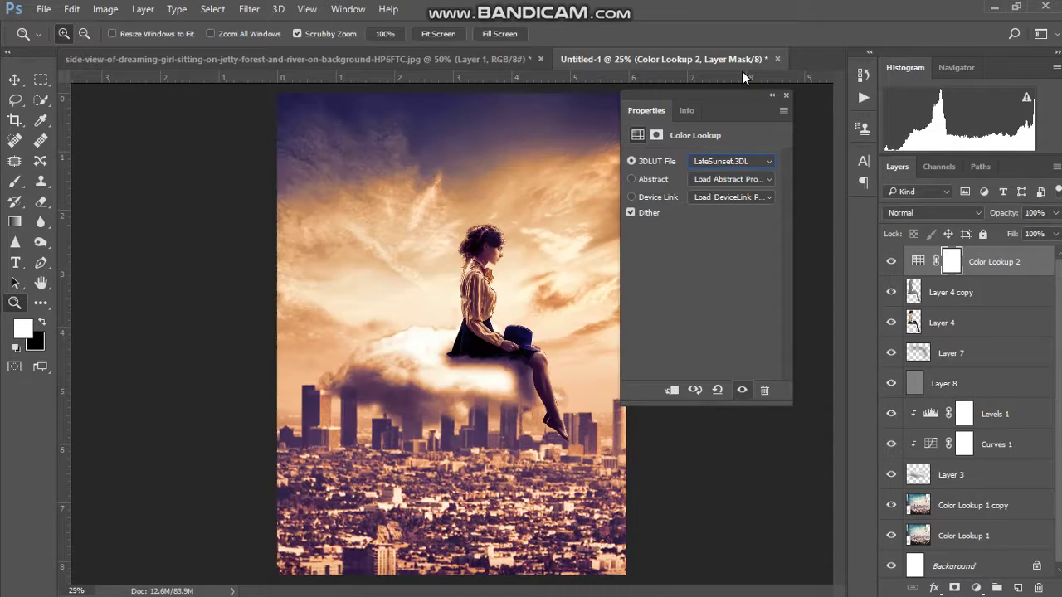
key("Down")
key("Down")
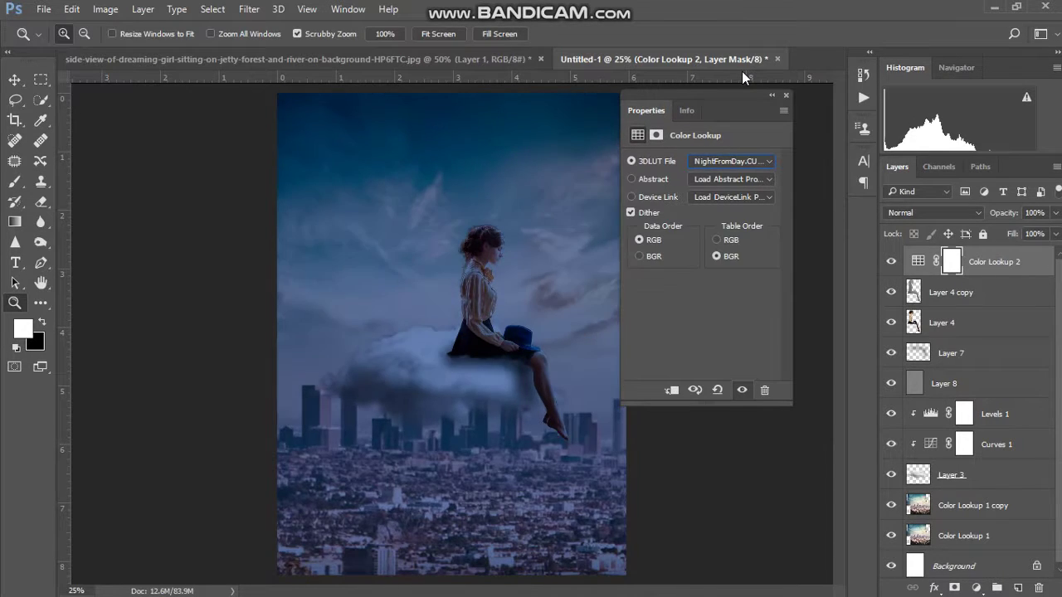
key("Down")
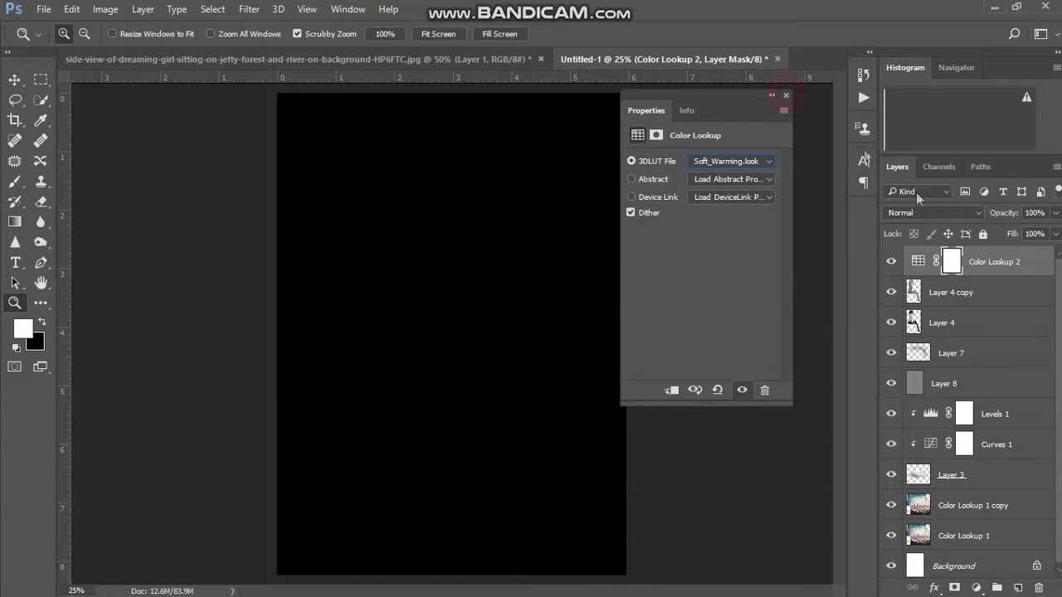
left_click(891, 262)
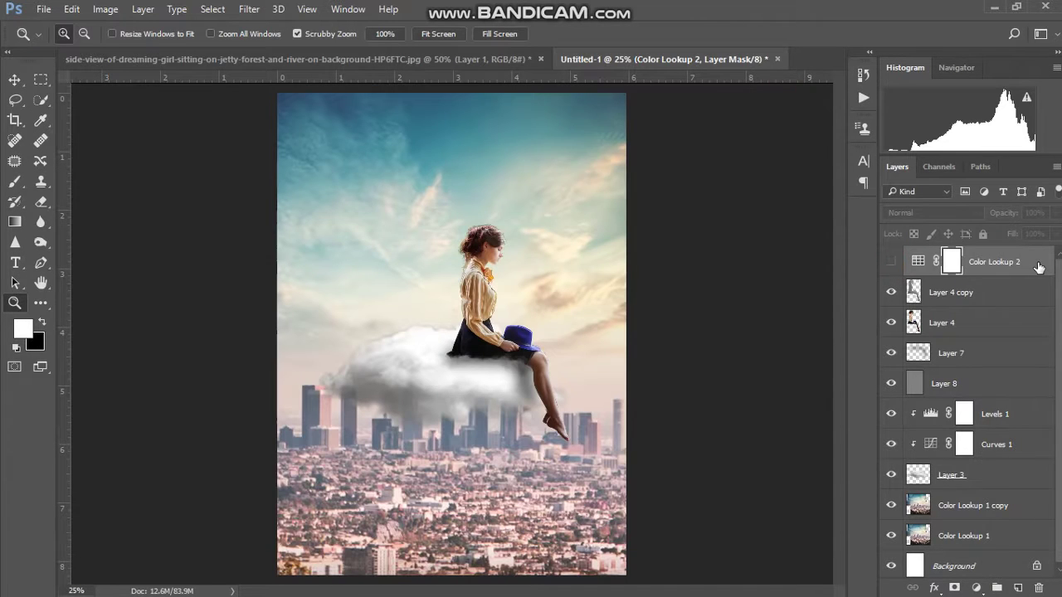
key("Delete")
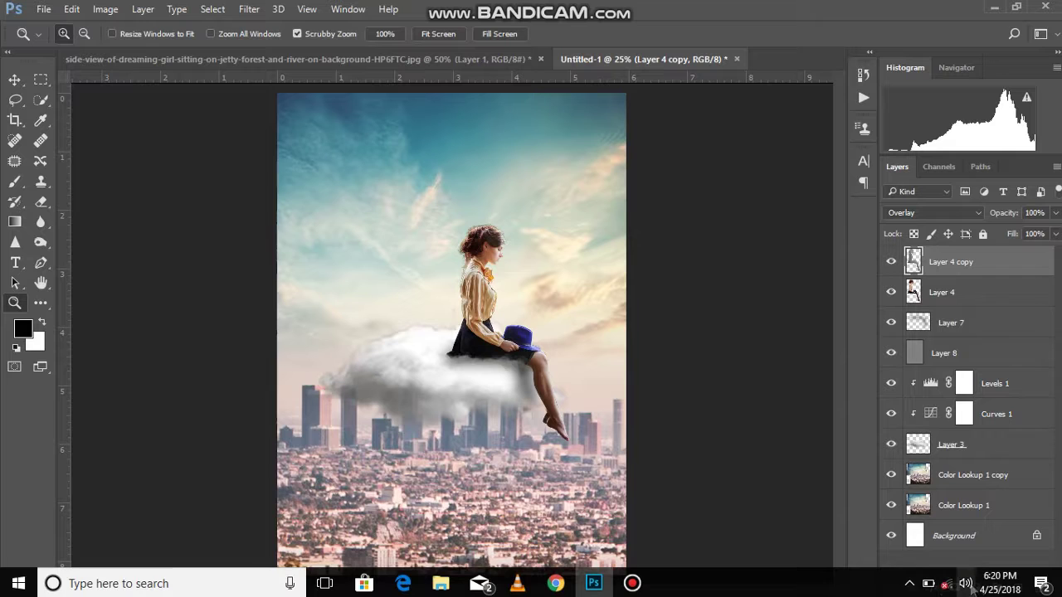
Step: Add a Gradient Map adjustment layer using the Violet, Orange gradient preset
left_click(977, 588)
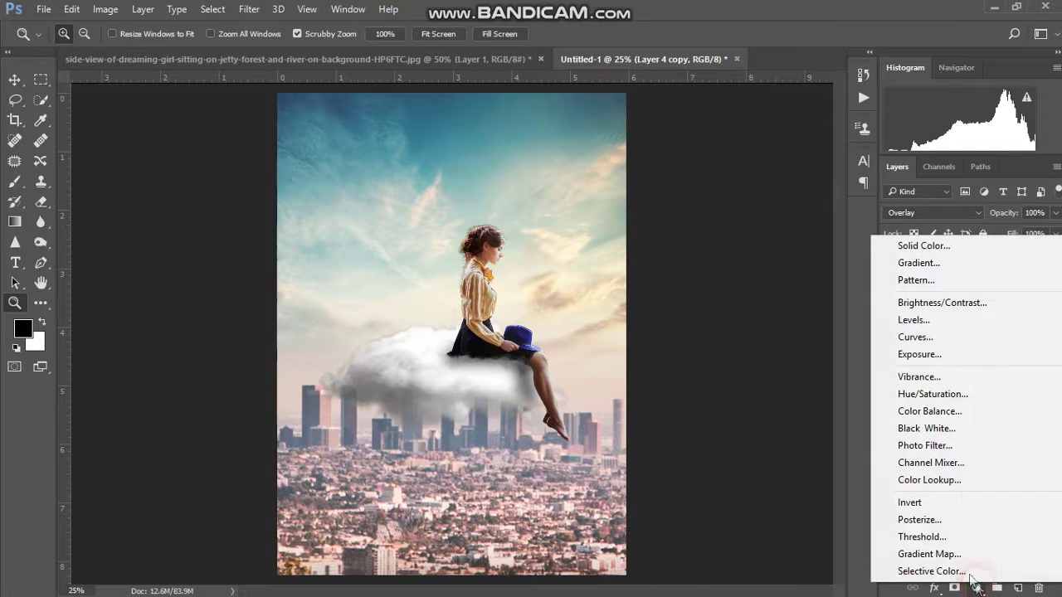
left_click(956, 553)
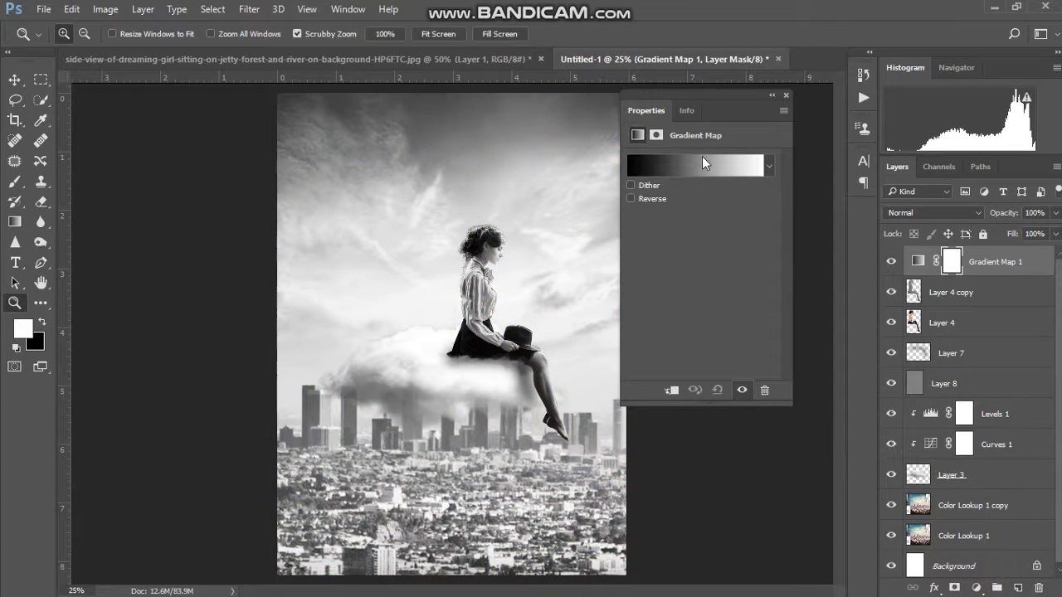
left_click(701, 158)
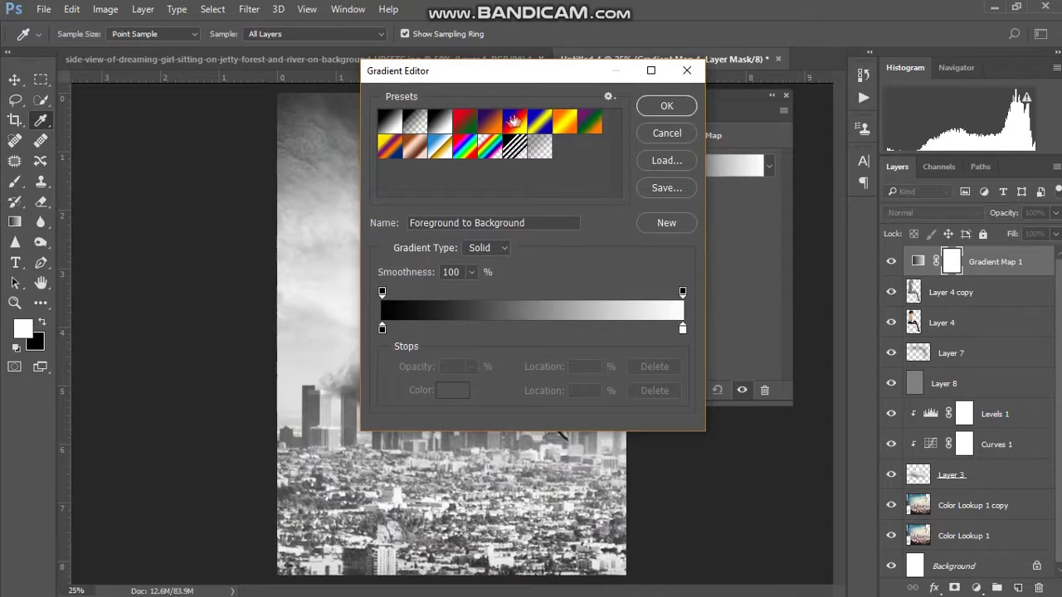
left_click(493, 121)
left_click(661, 105)
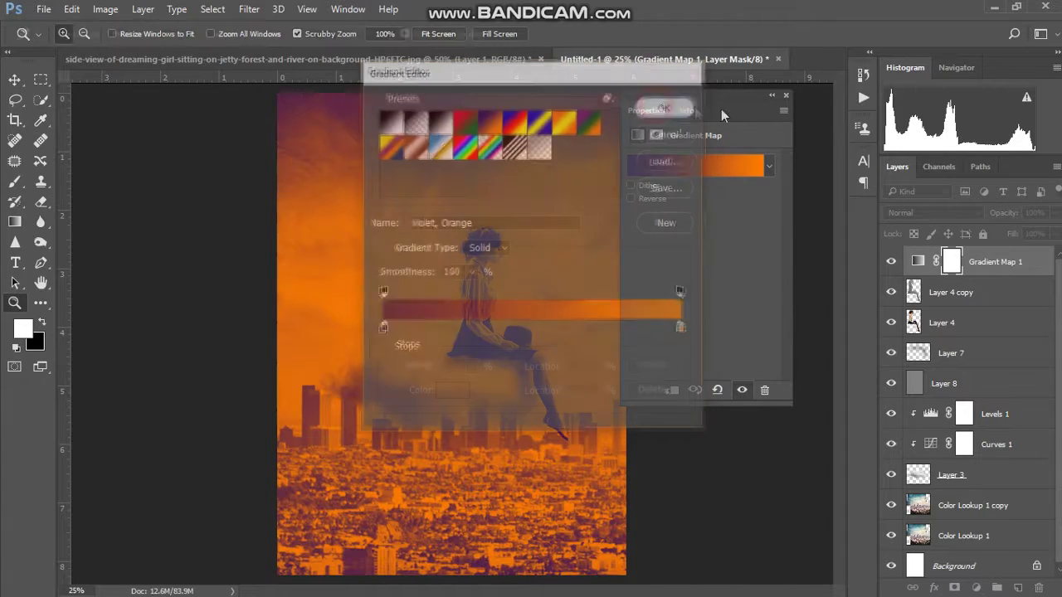
left_click(786, 96)
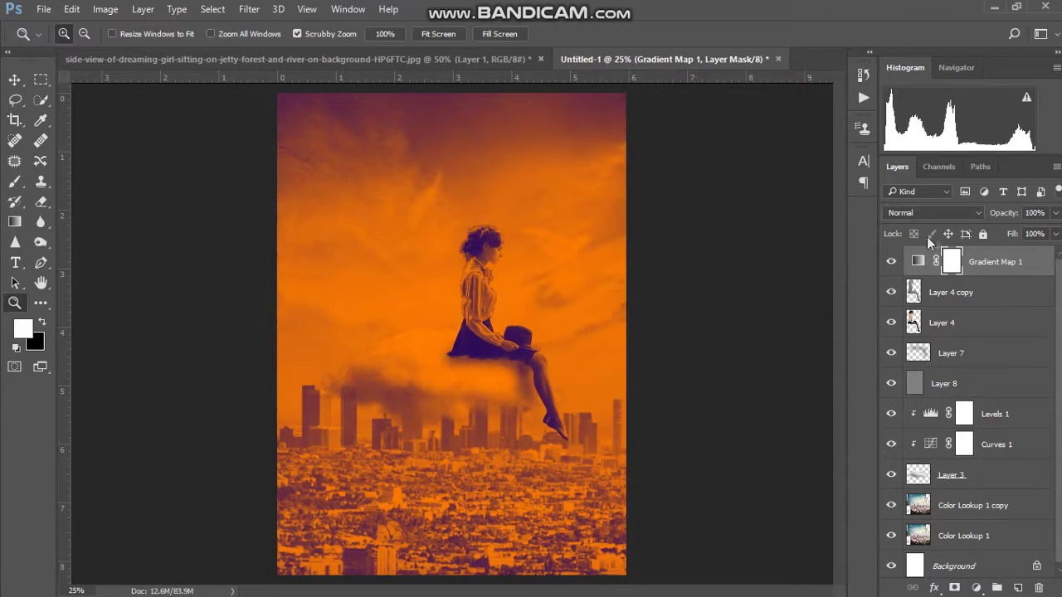
Step: Compare blend modes, settle the gradient map on Screen, and lower its opacity to 64%
left_click(939, 212)
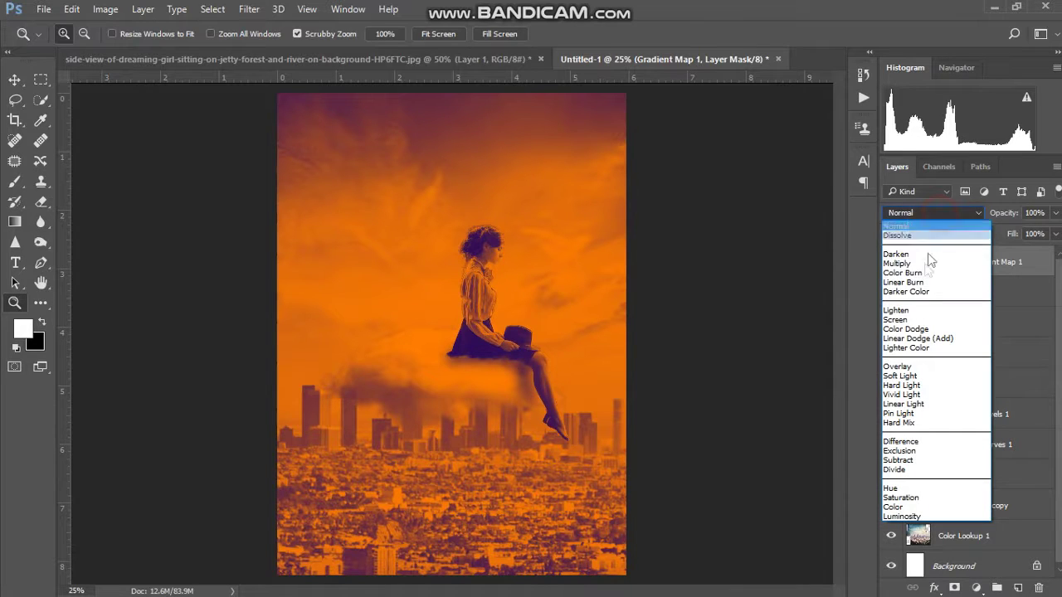
left_click(896, 320)
key("Down")
key("Down")
key("Down")
key("Down")
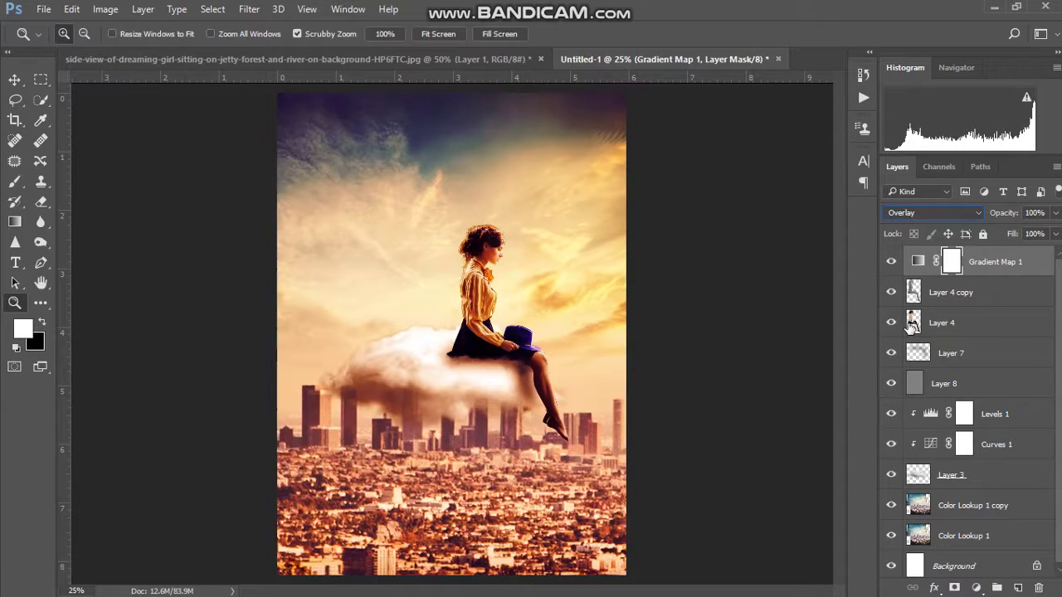
key("Up")
key("Down")
key("Down")
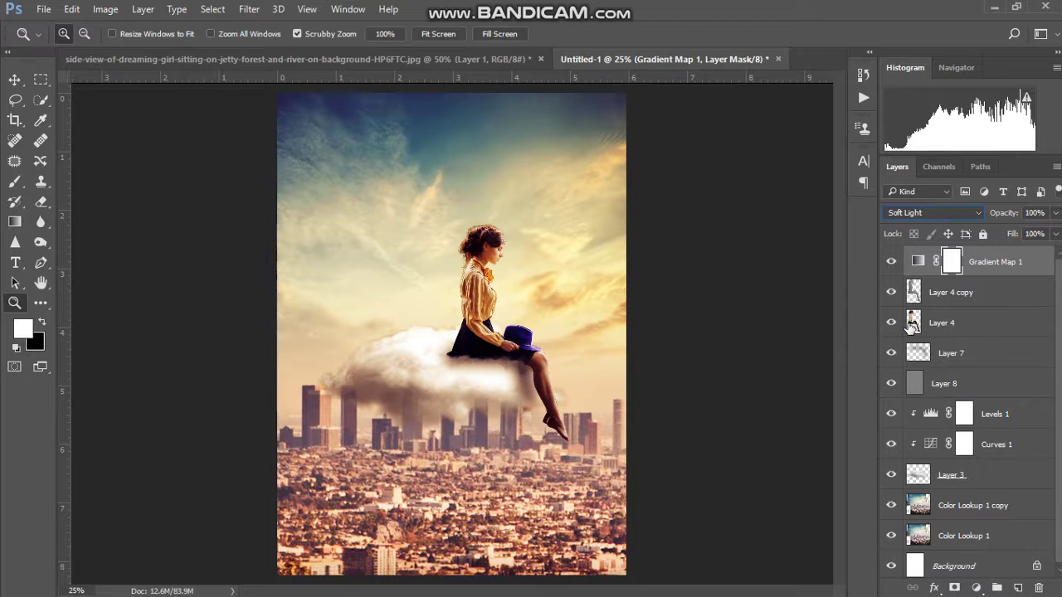
key("Up")
key("Up")
key("Up")
key("Up")
key("Up")
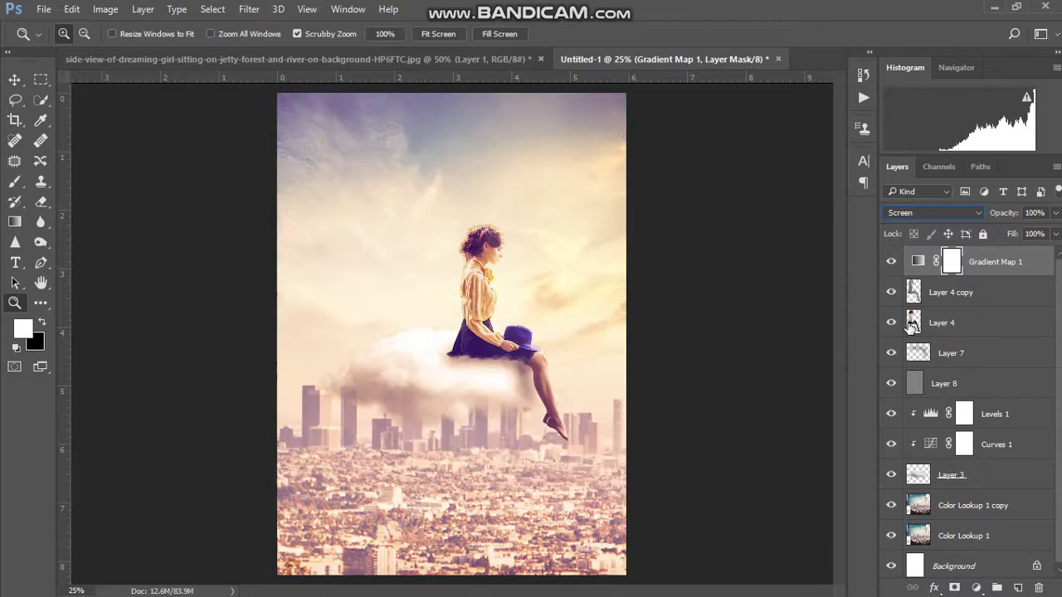
key("Down")
key("Up")
left_click_drag(1010, 217, 981, 218)
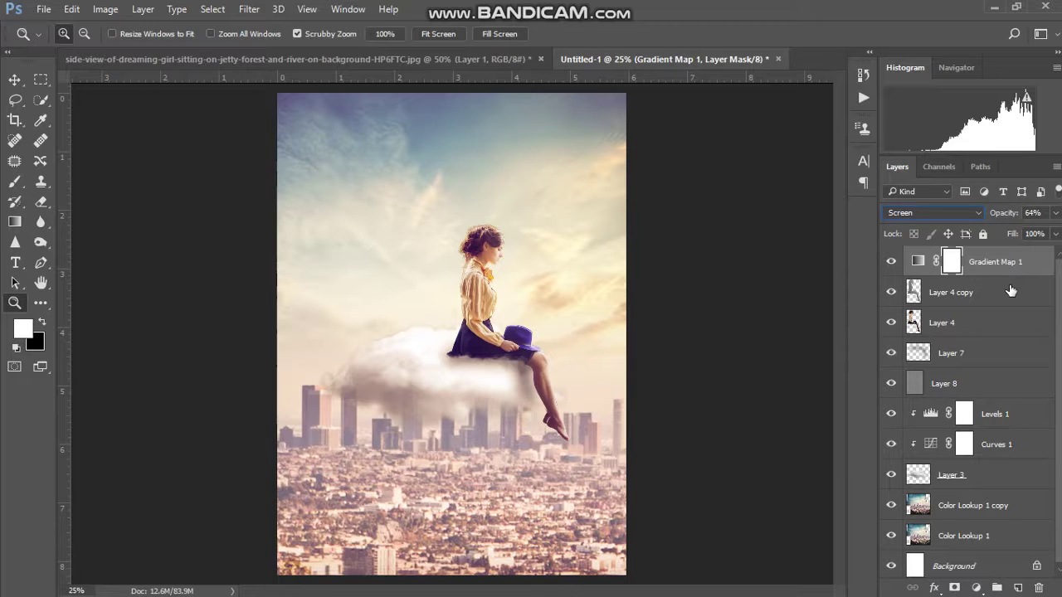
Step: Stamp all visible layers into a new merged Layer 9 with Ctrl+Alt+Shift+E
key("ctrl+shift+alt+e")
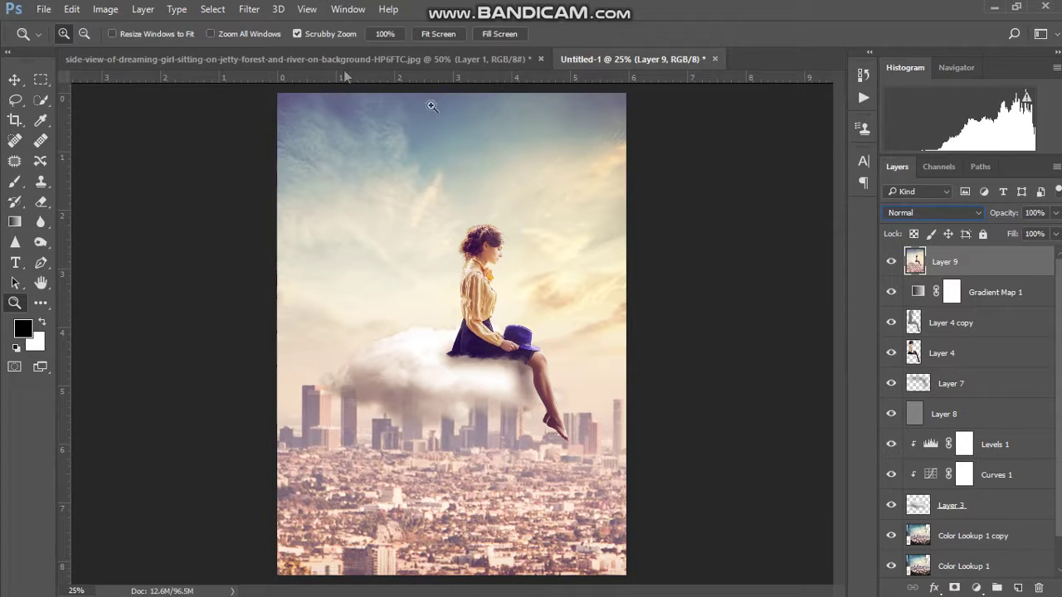
left_click(249, 9)
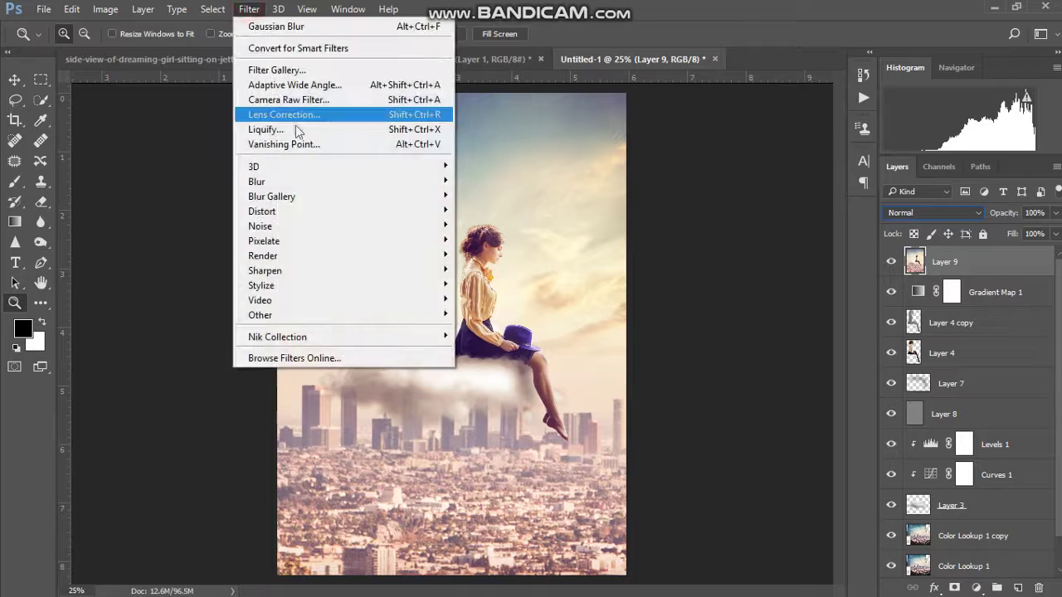
left_click(254, 11)
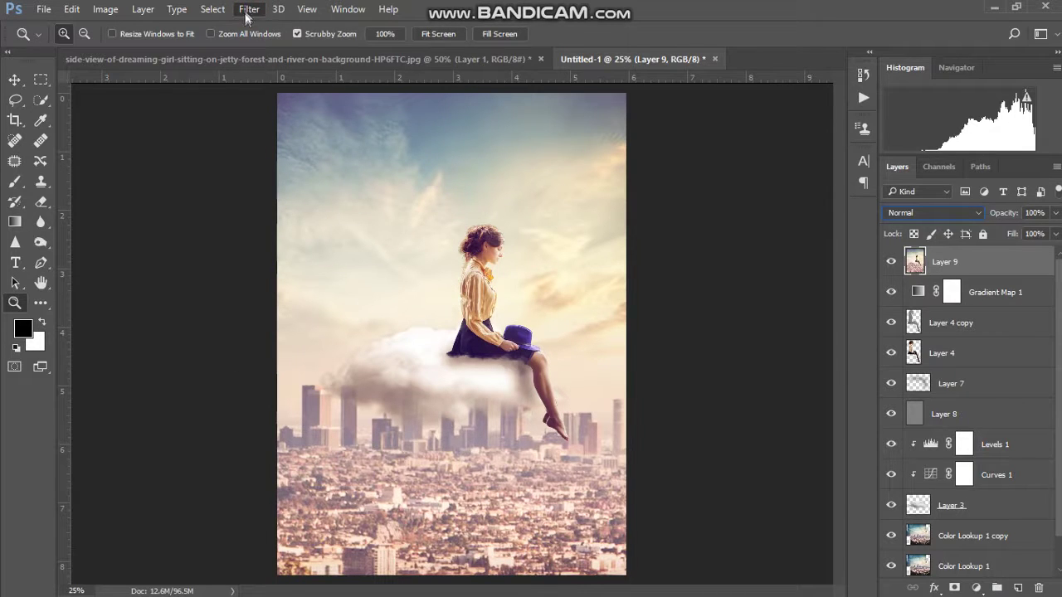
Step: Open and cancel Liquify, then start the Camera Raw Filter on Layer 9
key("ctrl+shift+x")
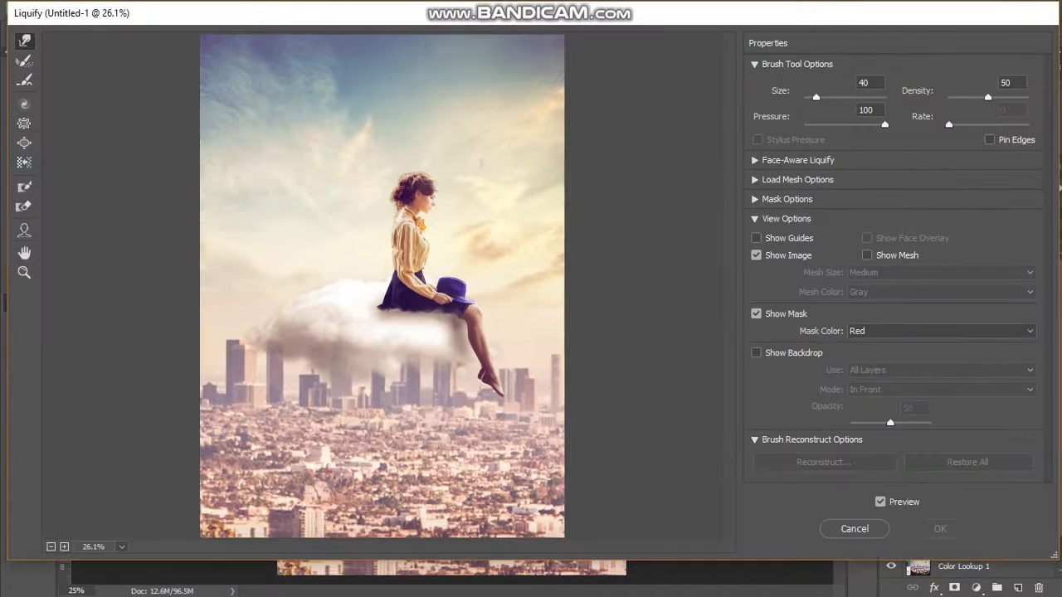
left_click(854, 529)
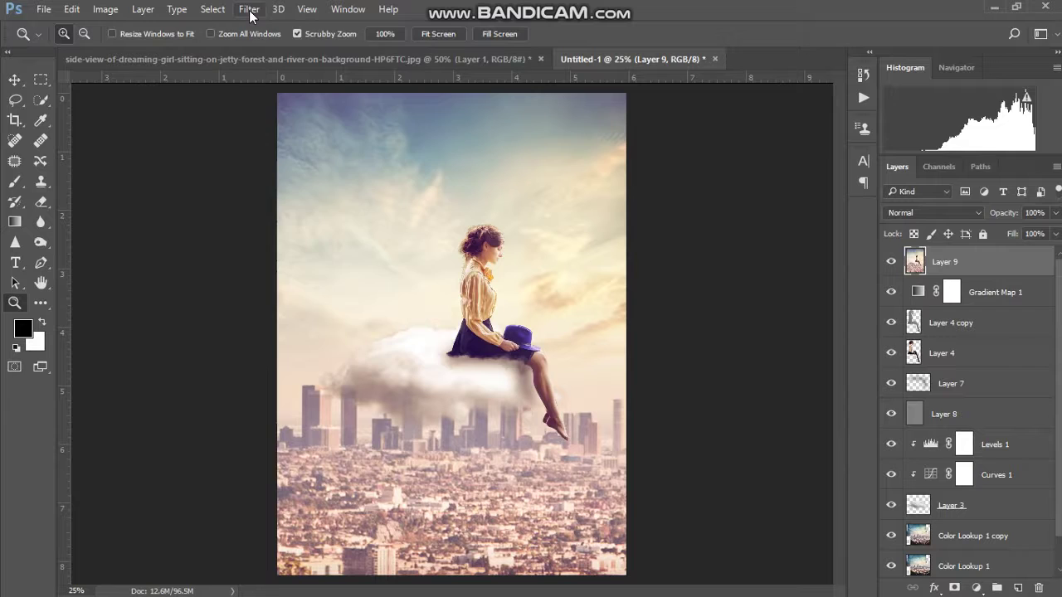
left_click(249, 10)
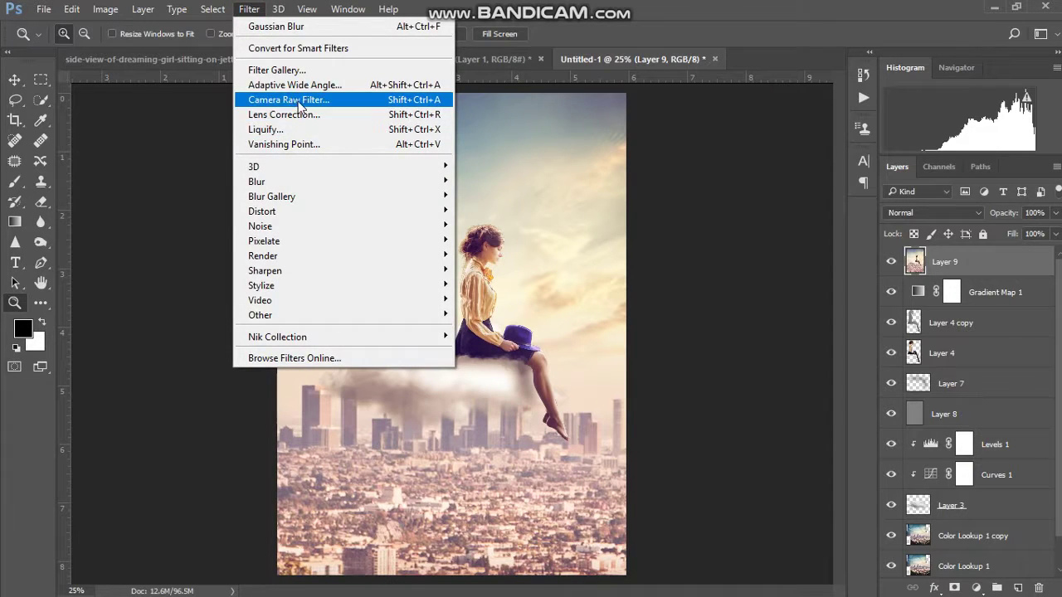
left_click(298, 100)
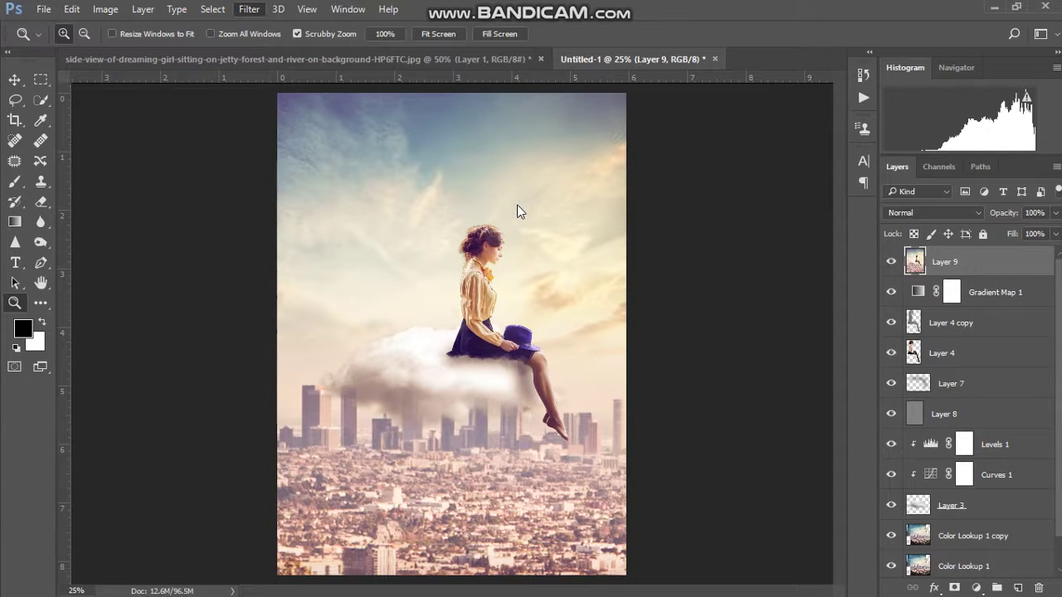
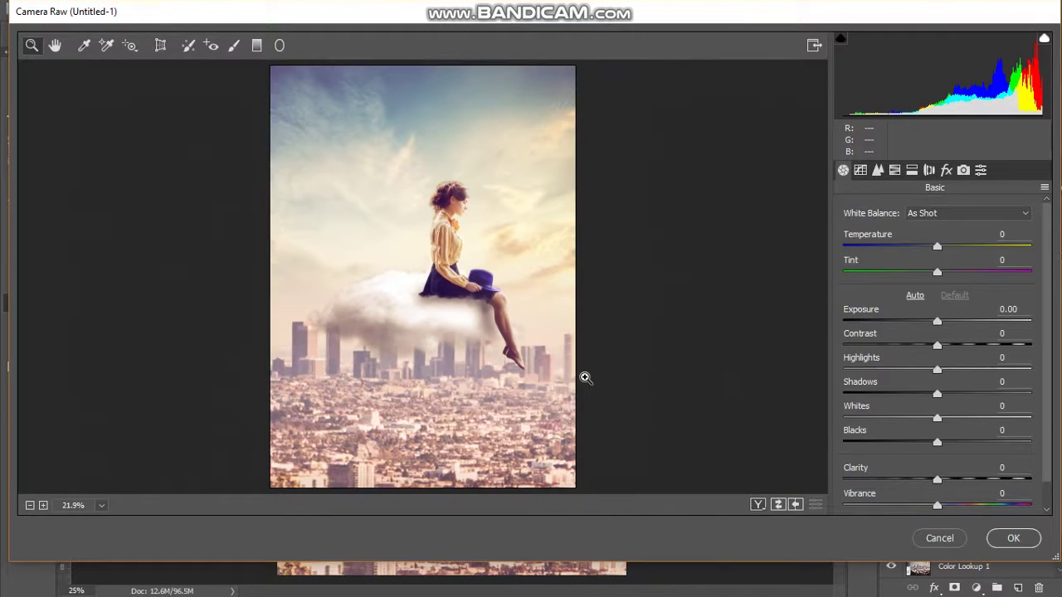
Step: Set HSL saturation: Blues -99, Aquas -96, Yellows -34, Magentas -33, Oranges -13, Purples -12
left_click(894, 170)
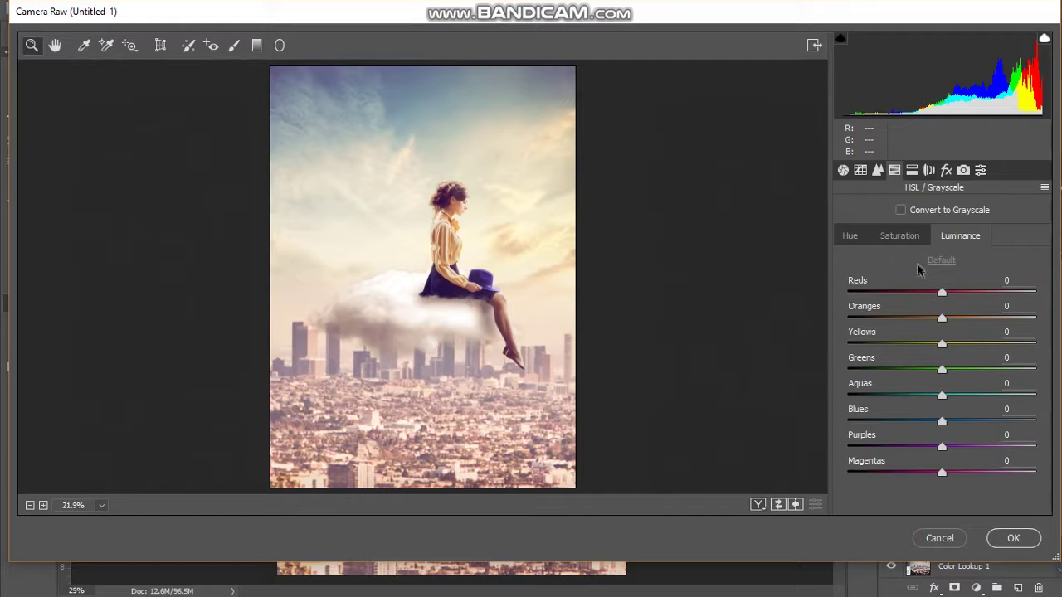
left_click(902, 239)
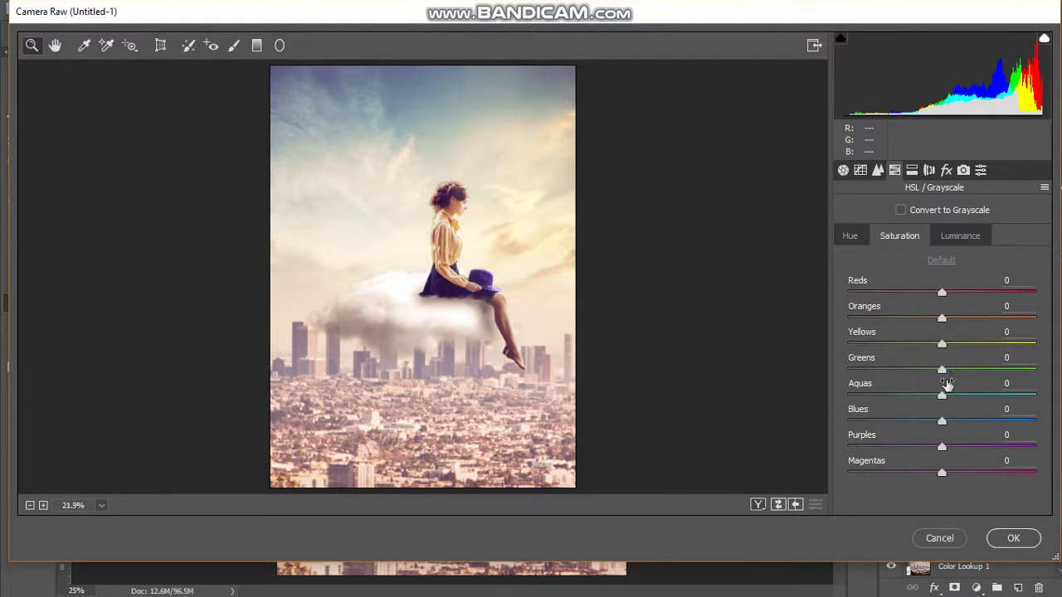
left_click_drag(942, 425, 848, 423)
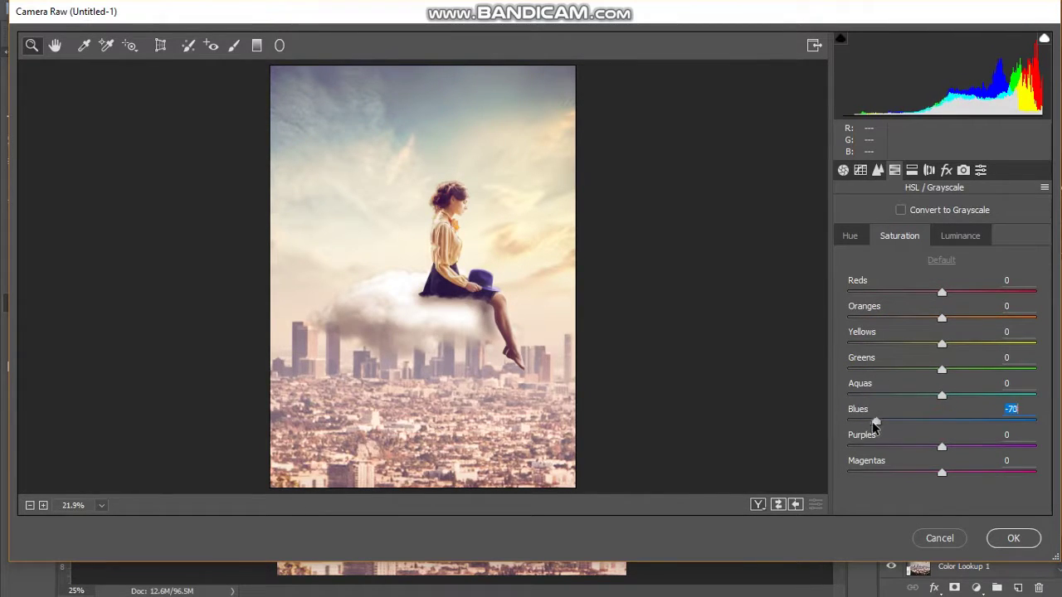
left_click_drag(901, 396, 851, 396)
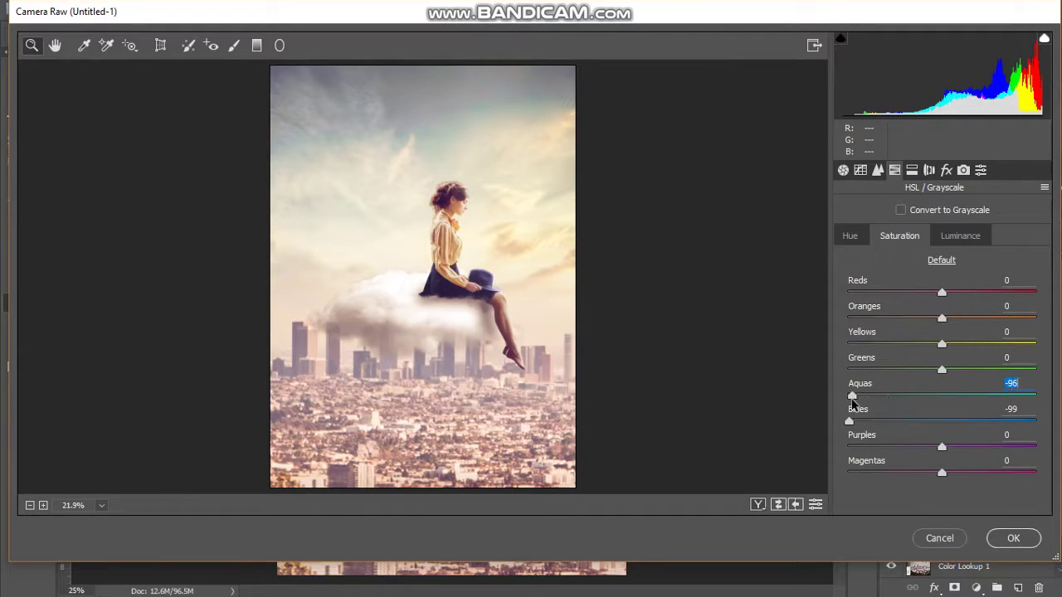
mouse_move(941, 447)
left_mouse_down()
mouse_move(854, 448)
mouse_move(1036, 446)
mouse_move(929, 446)
left_mouse_up()
left_click_drag(942, 343, 911, 344)
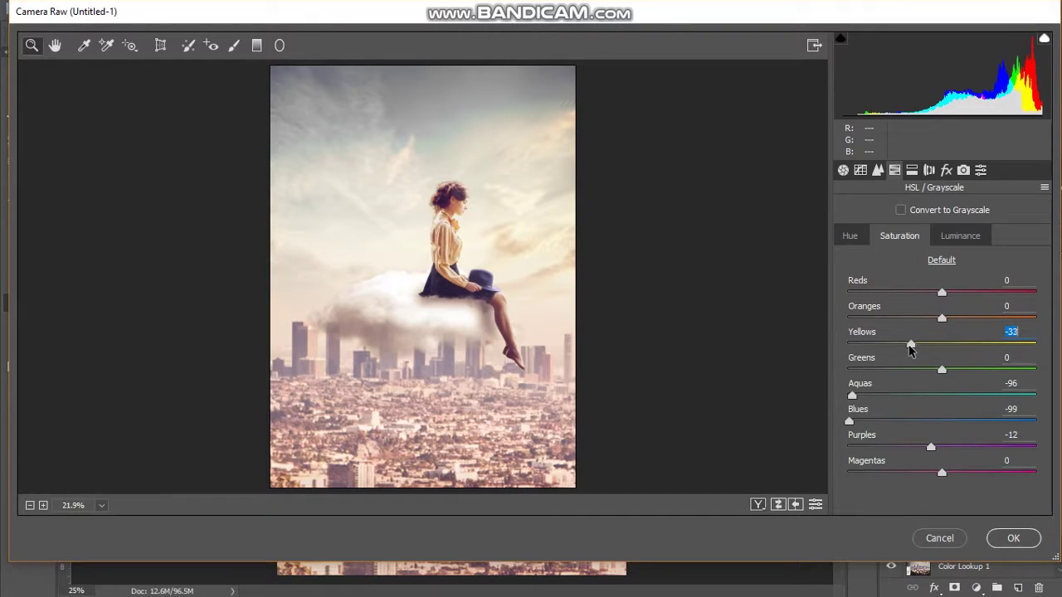
left_click_drag(941, 471, 908, 469)
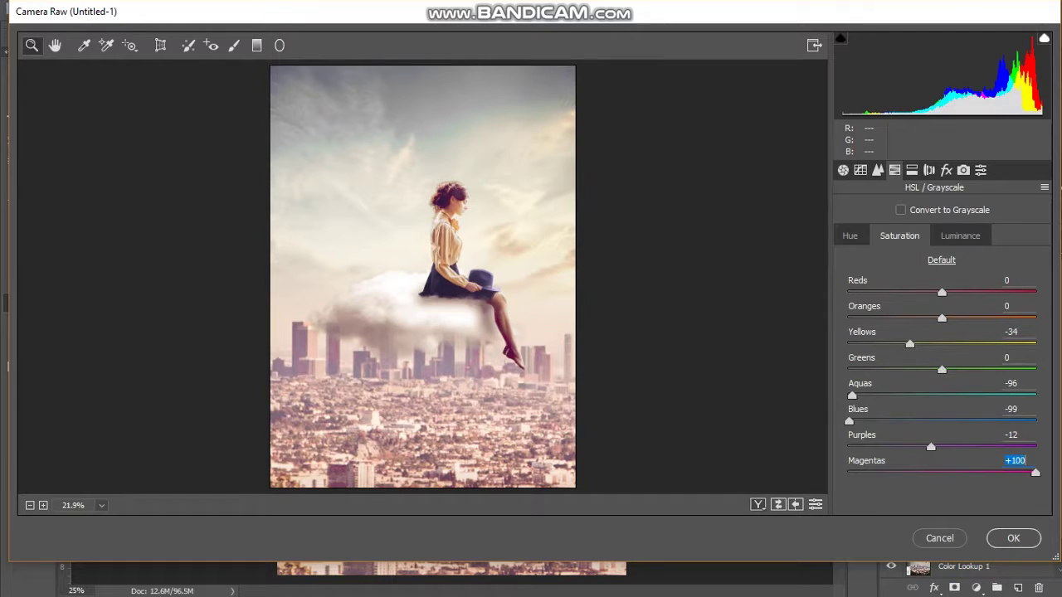
left_click_drag(909, 469, 911, 471)
mouse_move(942, 318)
left_mouse_down()
mouse_move(930, 318)
mouse_move(934, 292)
left_mouse_up()
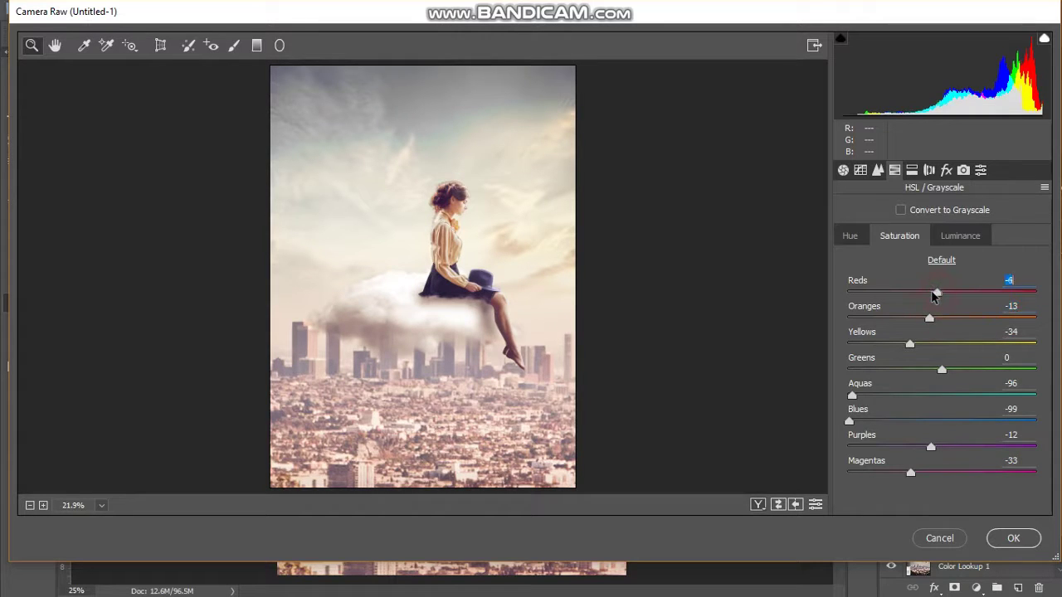
Step: On the HSL Luminance tab, set Oranges to +5 and Yellows to -2
left_click(958, 237)
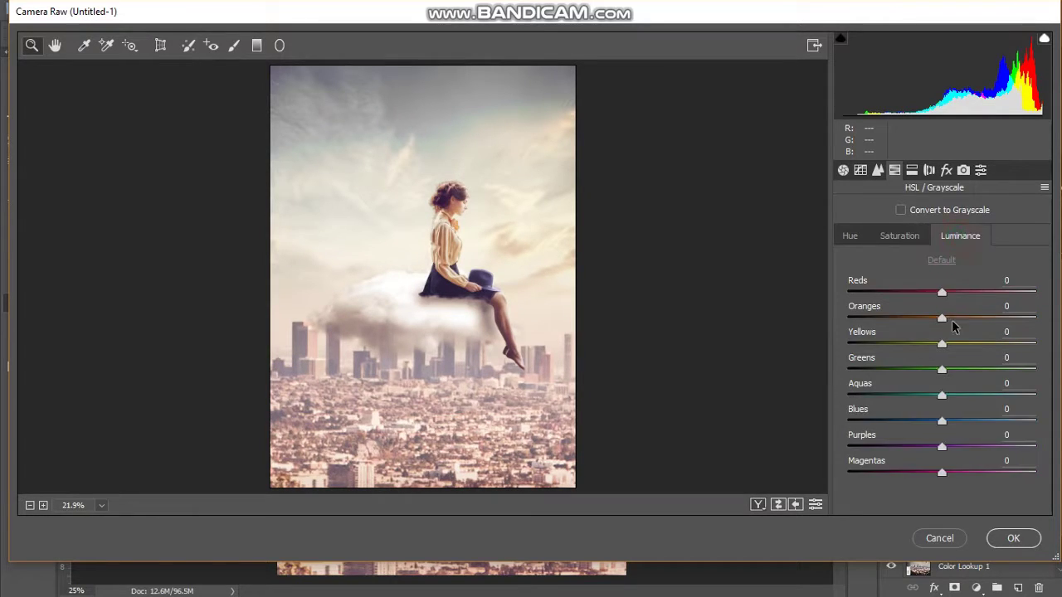
mouse_move(942, 318)
left_mouse_down()
mouse_move(916, 318)
mouse_move(931, 326)
left_mouse_up()
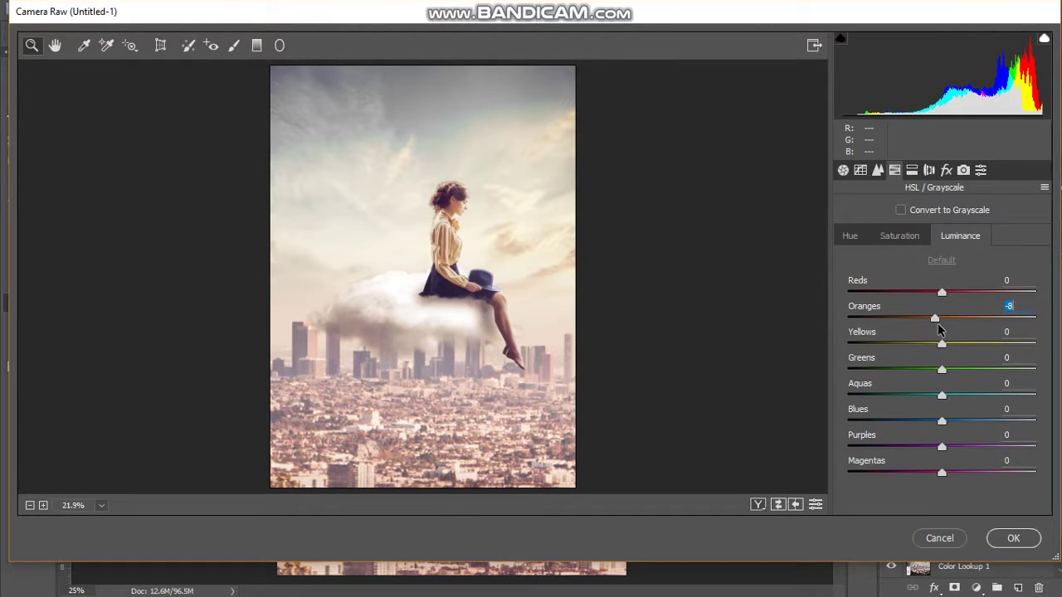
left_click_drag(931, 325, 951, 327)
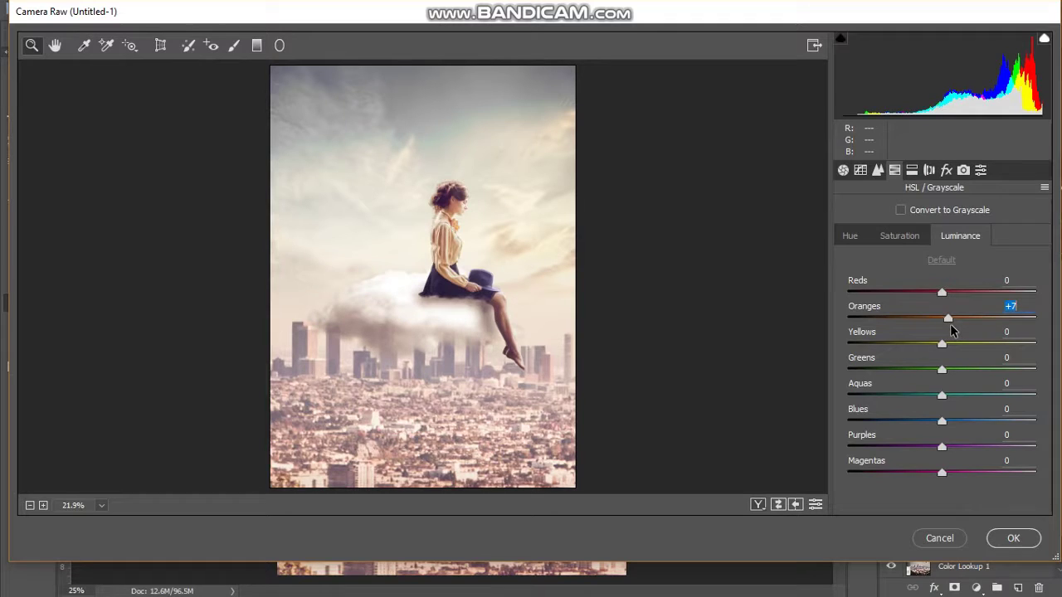
mouse_move(941, 344)
left_mouse_down()
mouse_move(897, 346)
mouse_move(941, 349)
mouse_move(924, 376)
mouse_move(1022, 374)
left_mouse_up()
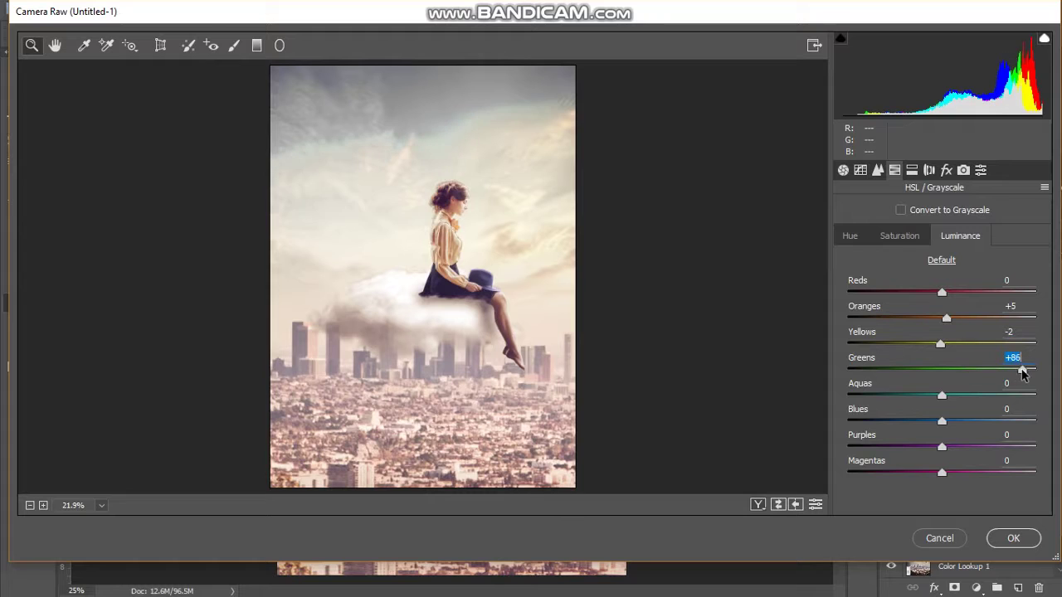
type("0")
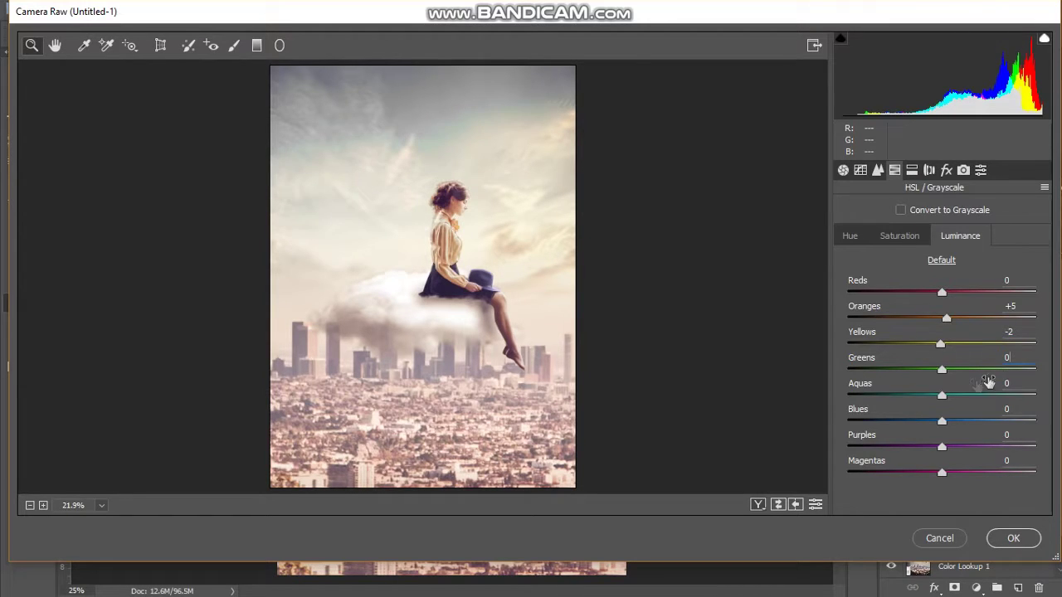
Step: Raise Blues and Purples luminance to +100, set Magentas to -64, and apply the grade
mouse_move(943, 399)
left_mouse_down()
mouse_move(886, 421)
mouse_move(1051, 444)
mouse_move(830, 449)
mouse_move(1058, 444)
left_mouse_up()
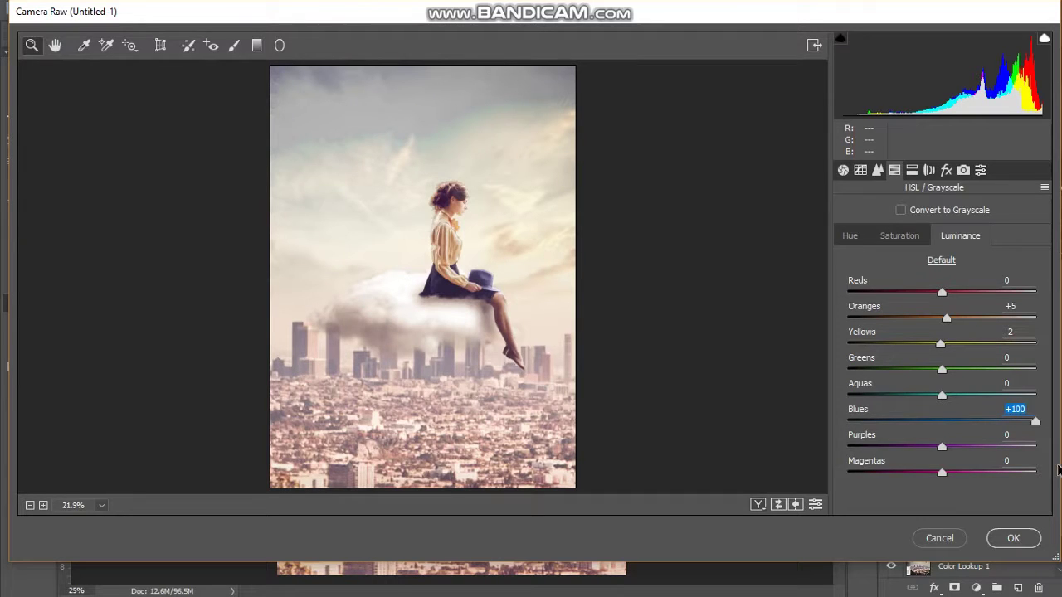
left_click_drag(941, 447, 1041, 447)
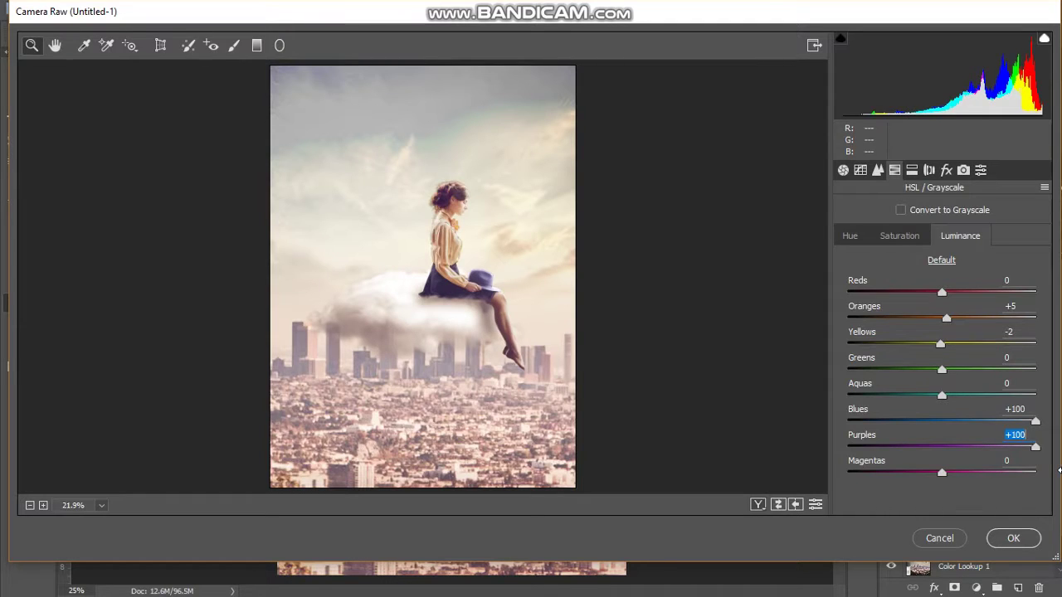
left_click_drag(942, 472, 1041, 472)
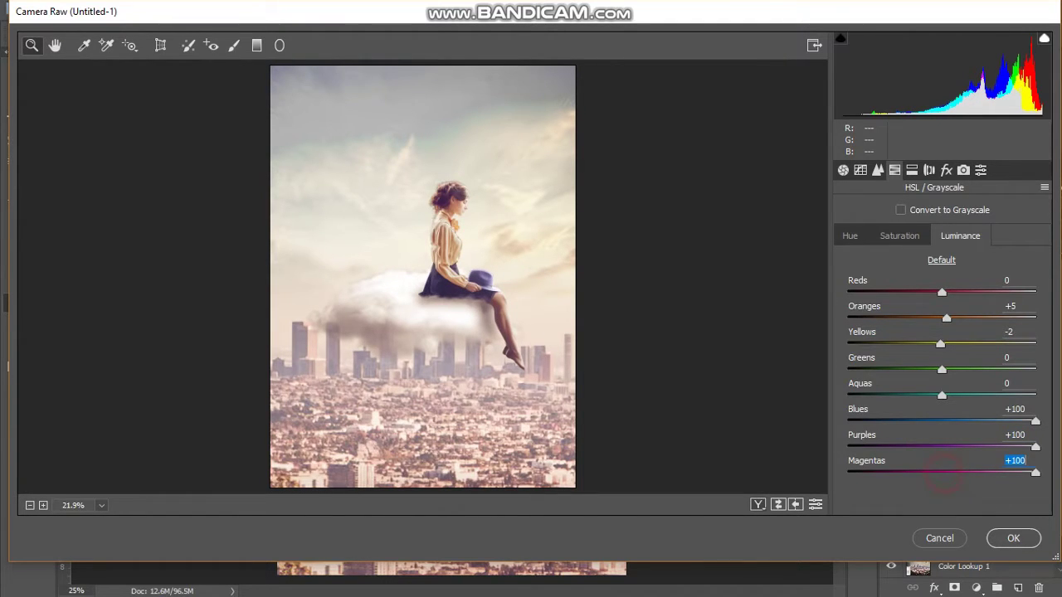
left_click(937, 475)
left_click_drag(919, 481, 884, 478)
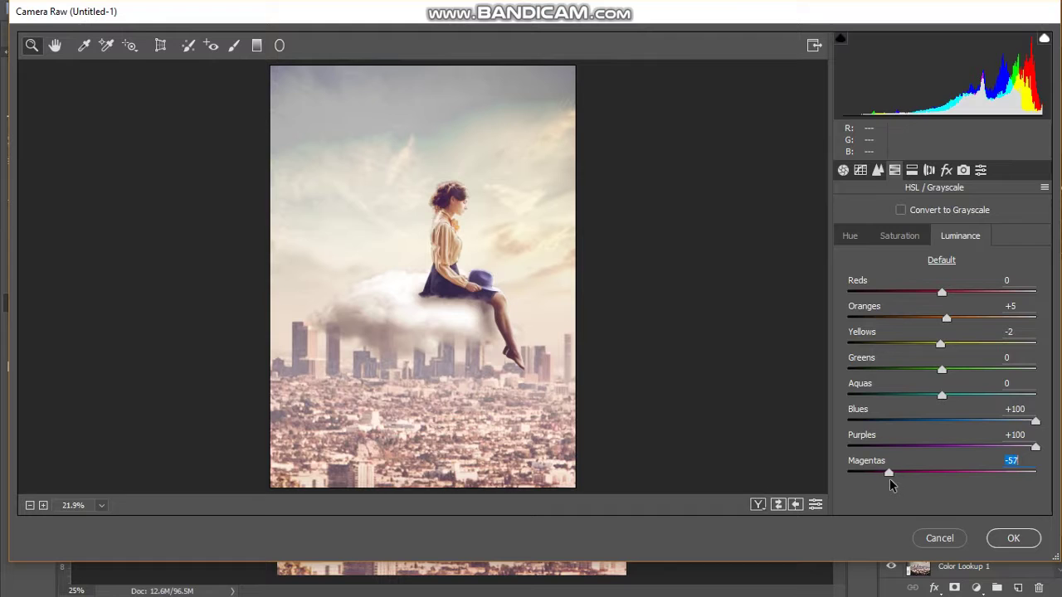
left_click(1010, 538)
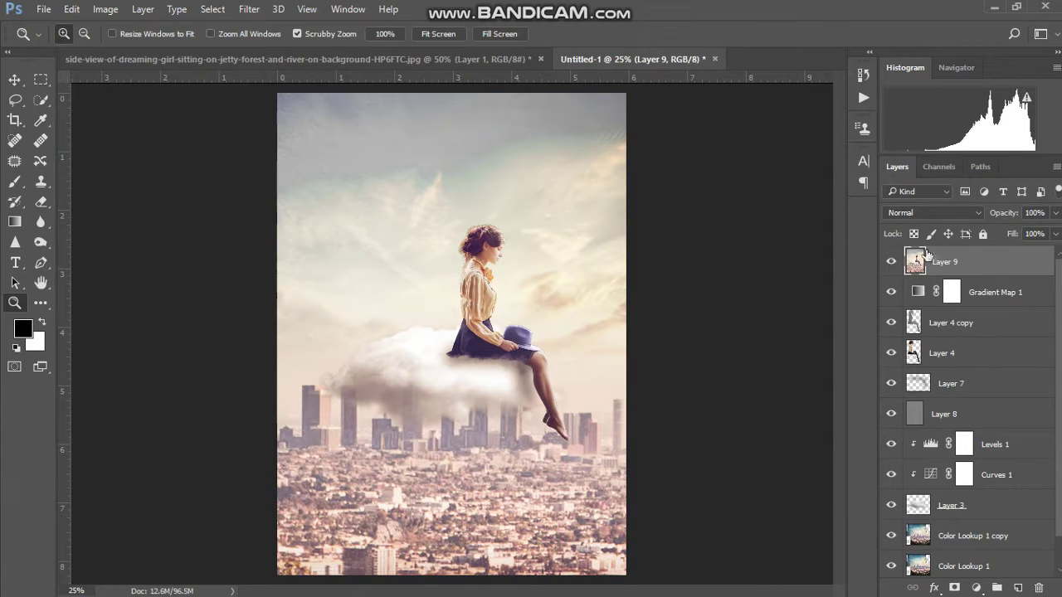
Step: Hide and reshow Layer 9 to compare, then lower its opacity to 61%
left_click(892, 262)
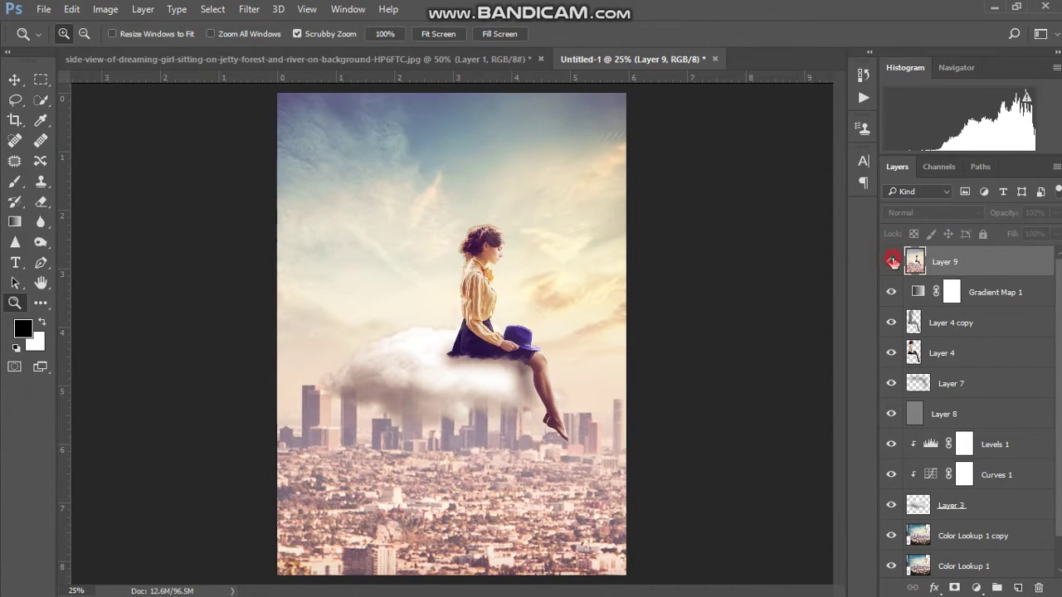
left_click(892, 262)
left_click_drag(1003, 217, 977, 214)
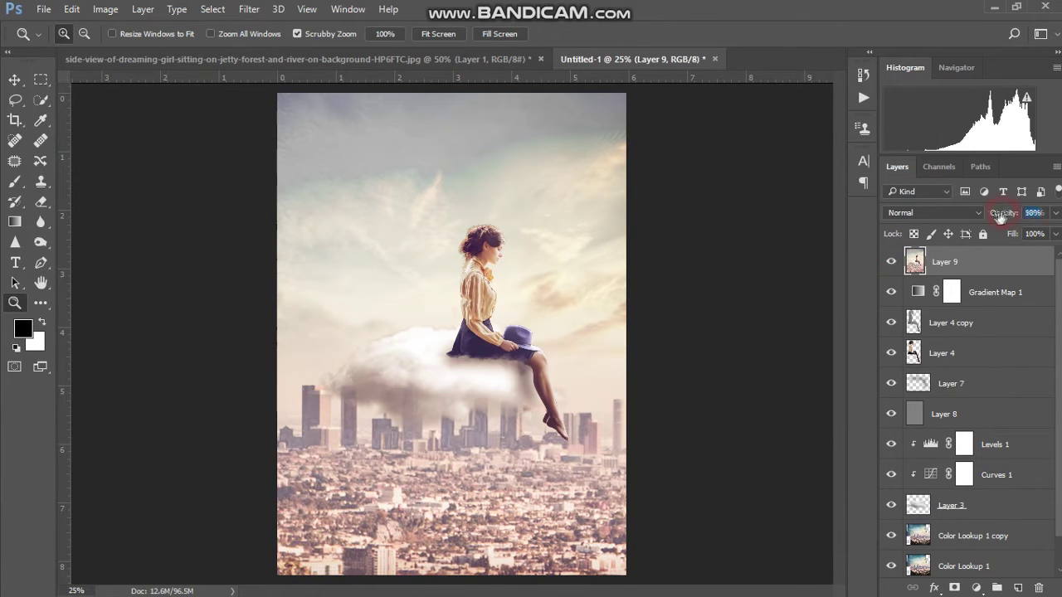